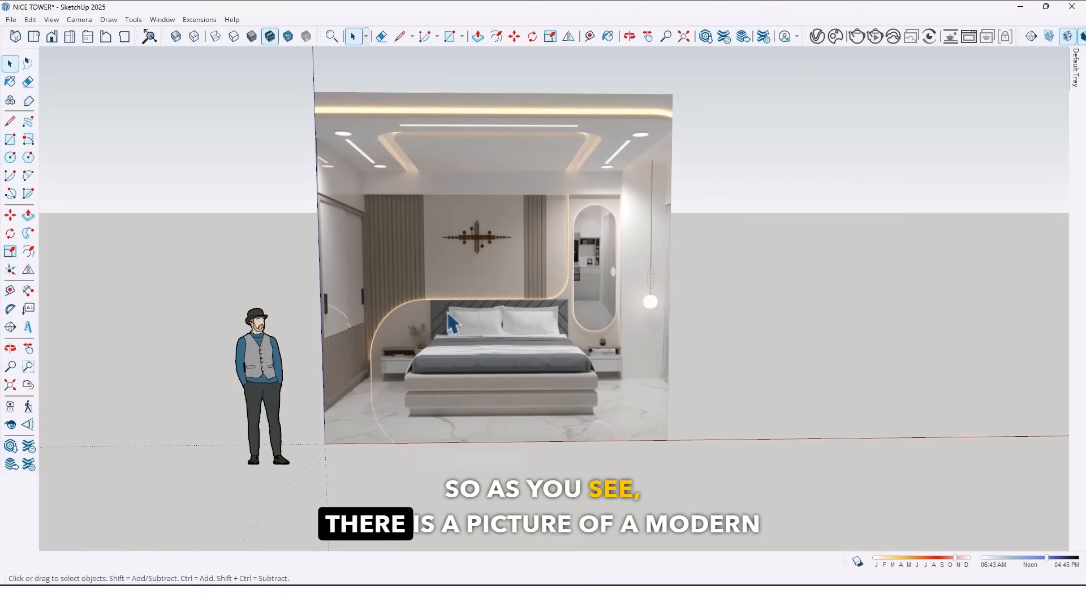
- Move the bedroom reference picture back along the green axis, away from the origin
{"action": "middle_click_drag", "start_coordinate": [476, 310], "coordinate": [459, 350]}
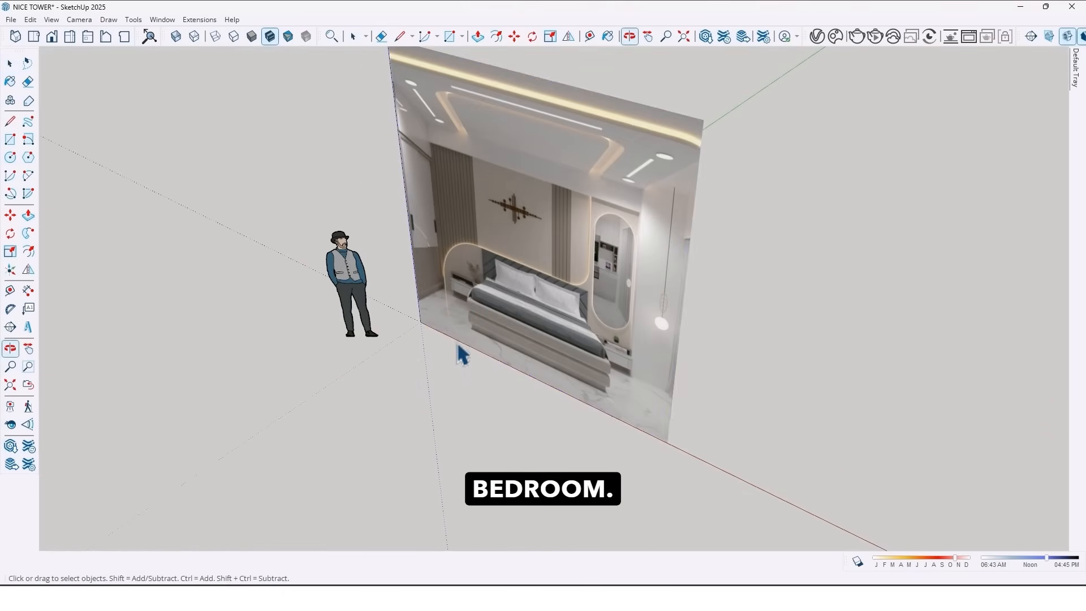
{"action": "left_click", "coordinate": [458, 331]}
{"action": "key", "text": "m"}
{"action": "left_click", "coordinate": [376, 380]}
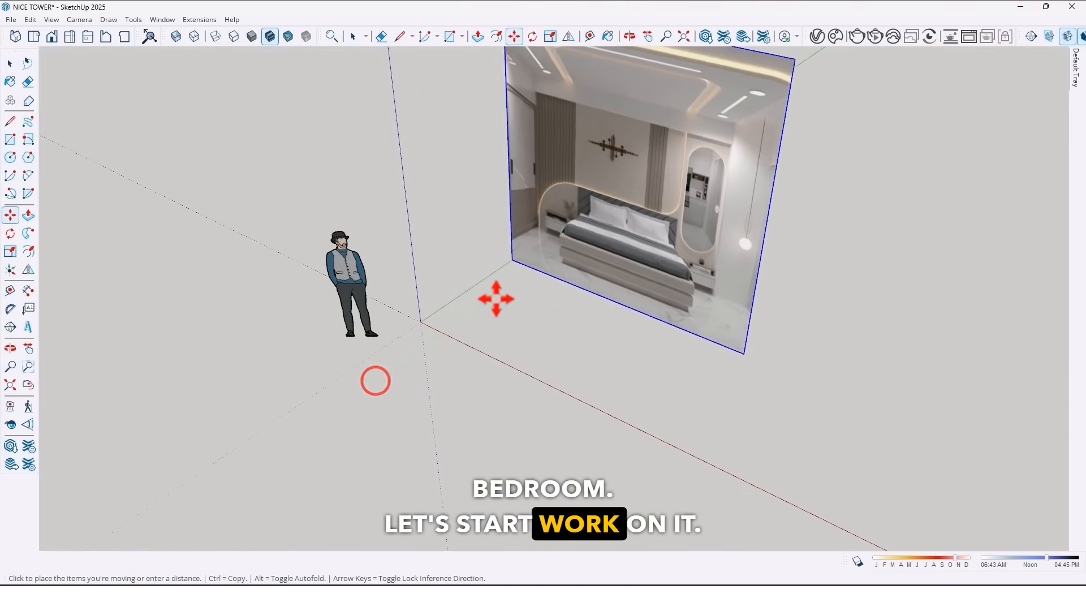
{"action": "left_click", "coordinate": [507, 289]}
{"action": "middle_click_drag", "start_coordinate": [507, 290], "coordinate": [550, 242]}
{"action": "left_click", "coordinate": [478, 296]}
{"action": "scroll", "coordinate": [524, 295], "scroll_direction": "up", "scroll_amount": 2}
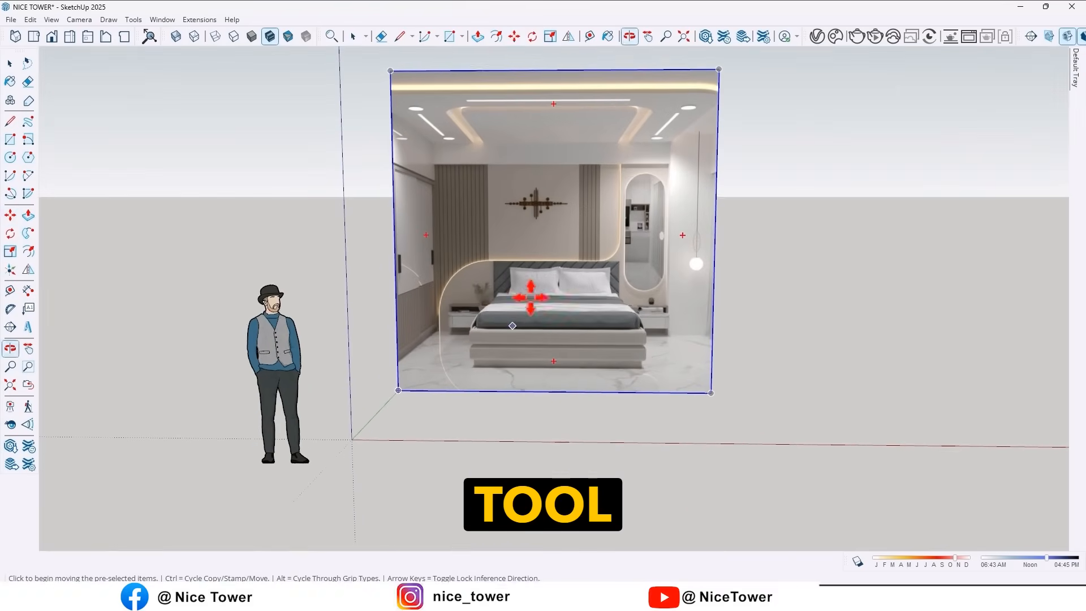
- Draw an upright 350 by 250 cm wall rectangle from the origin in front of the reference picture
{"action": "key", "text": "r"}
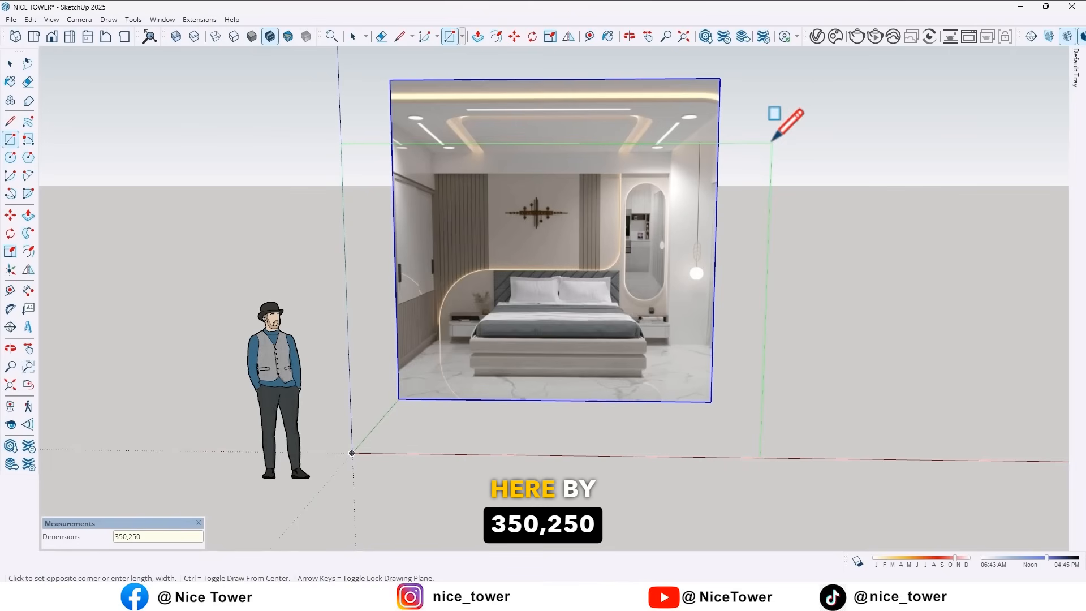
{"action": "key", "text": "Return"}
{"action": "scroll", "coordinate": [513, 327], "scroll_direction": "up", "scroll_amount": 2}
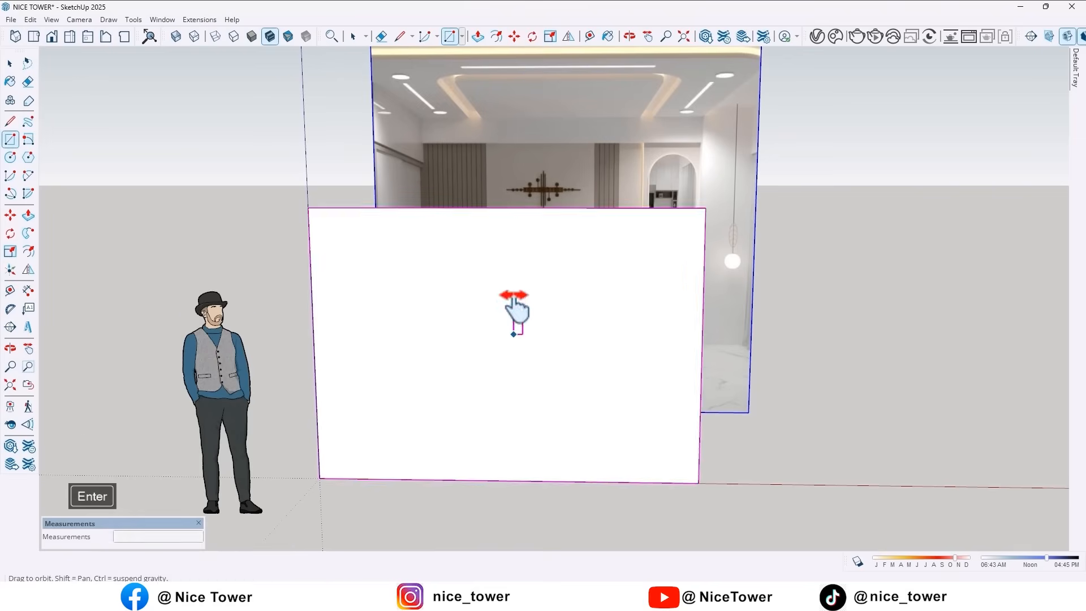
{"action": "middle_click_drag", "start_coordinate": [511, 325], "coordinate": [441, 309], "text": "shift"}
{"action": "scroll", "coordinate": [470, 293], "scroll_direction": "up", "scroll_amount": 2}
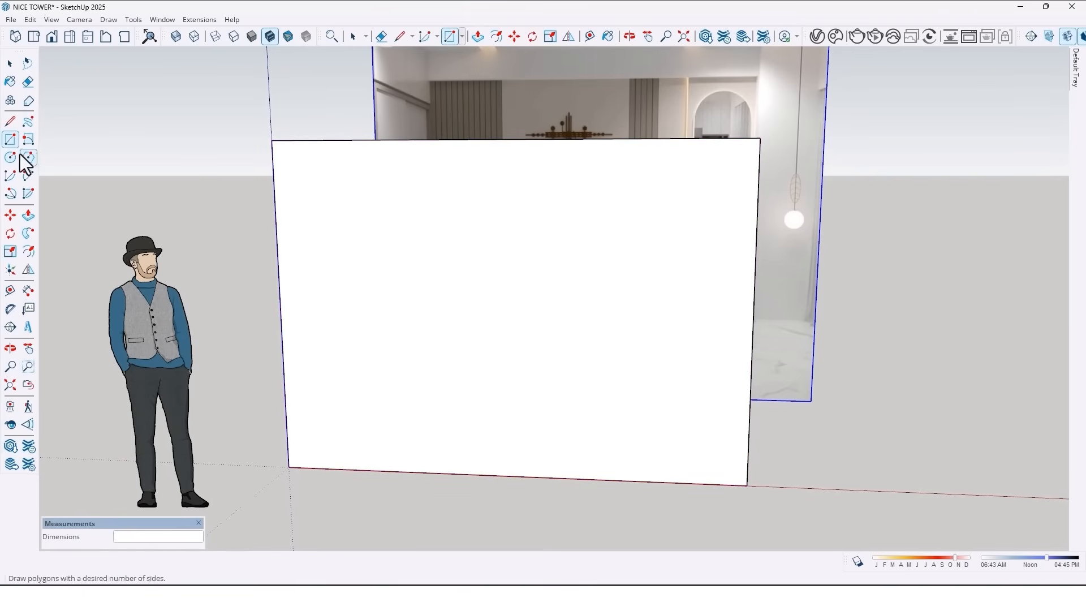
- Copy the wall rectangle's bottom edge straight up by 90 cm
{"action": "left_click", "coordinate": [13, 216]}
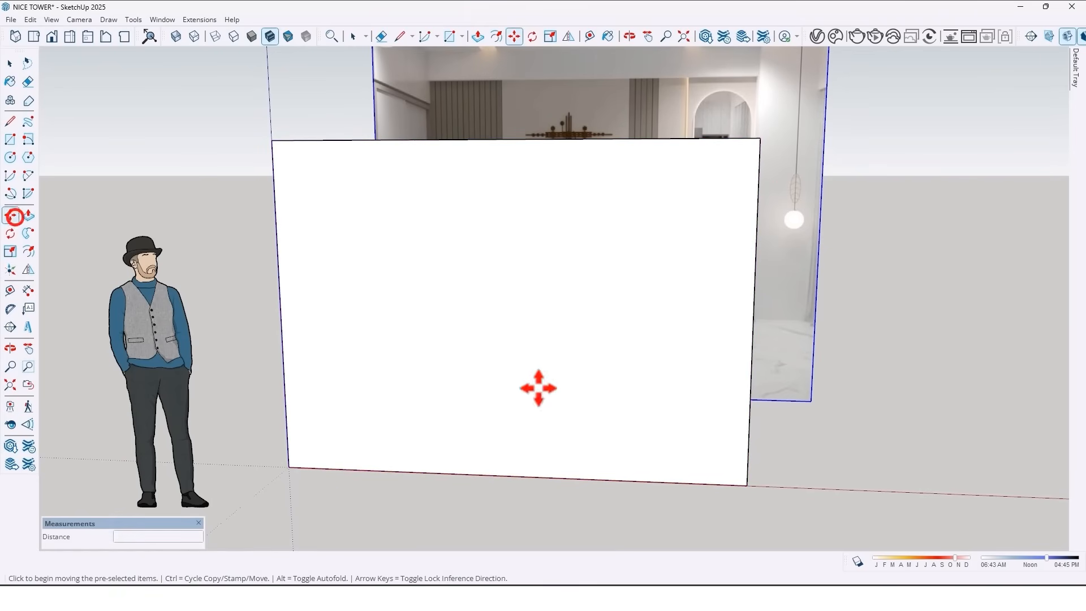
{"action": "key", "text": "Escape"}
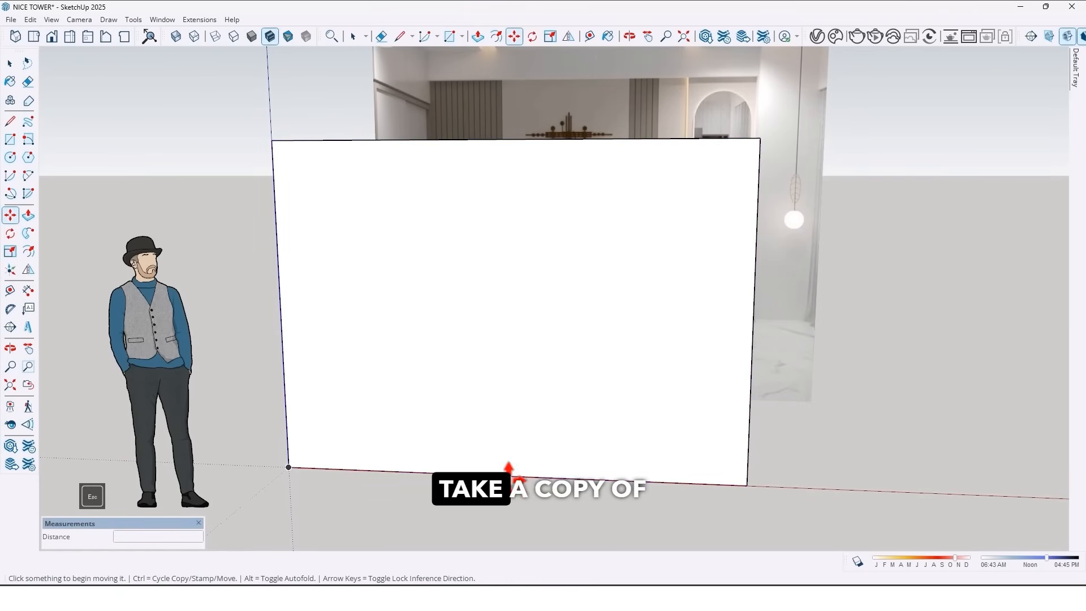
{"action": "left_click", "coordinate": [527, 477]}
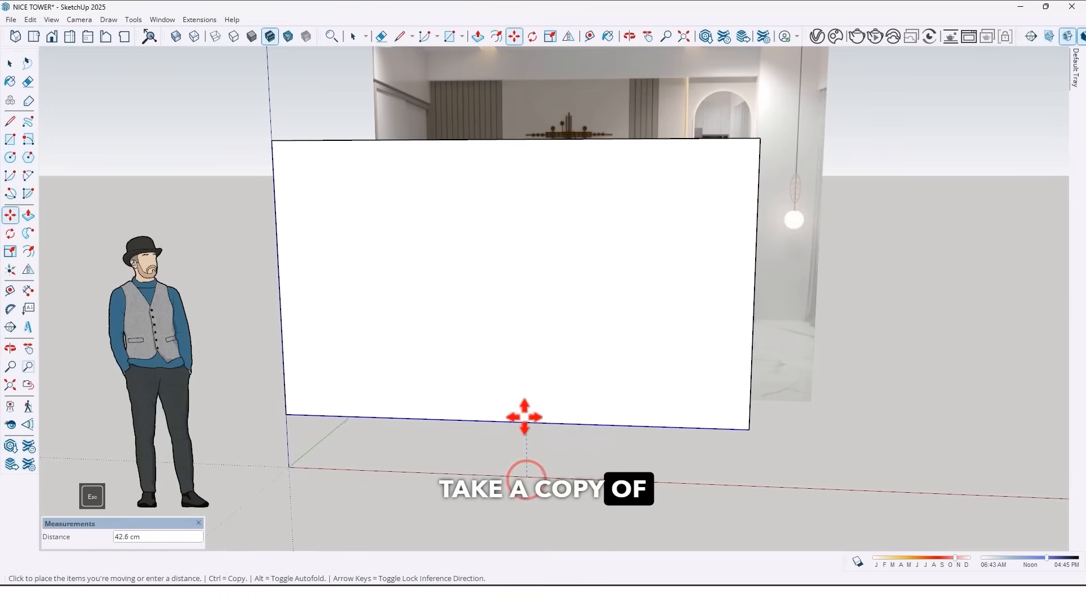
{"action": "key", "text": "Up"}
{"action": "key", "text": "ctrl"}
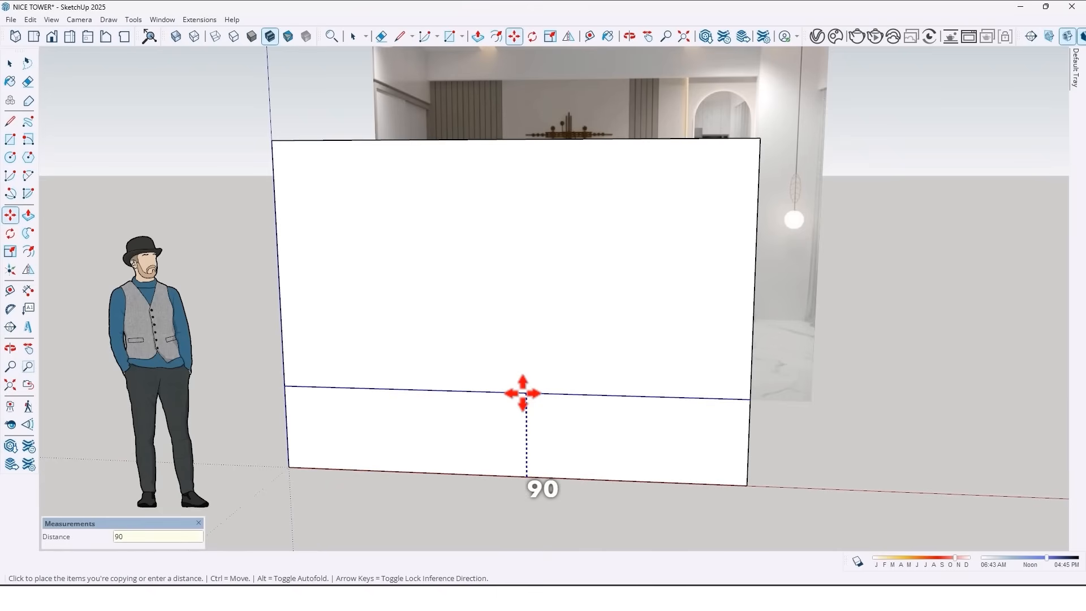
{"action": "type", "text": "90"}
{"action": "key", "text": "Return"}
- Copy the wall's right edge 70 cm inward along the red axis
{"action": "key", "text": "space"}
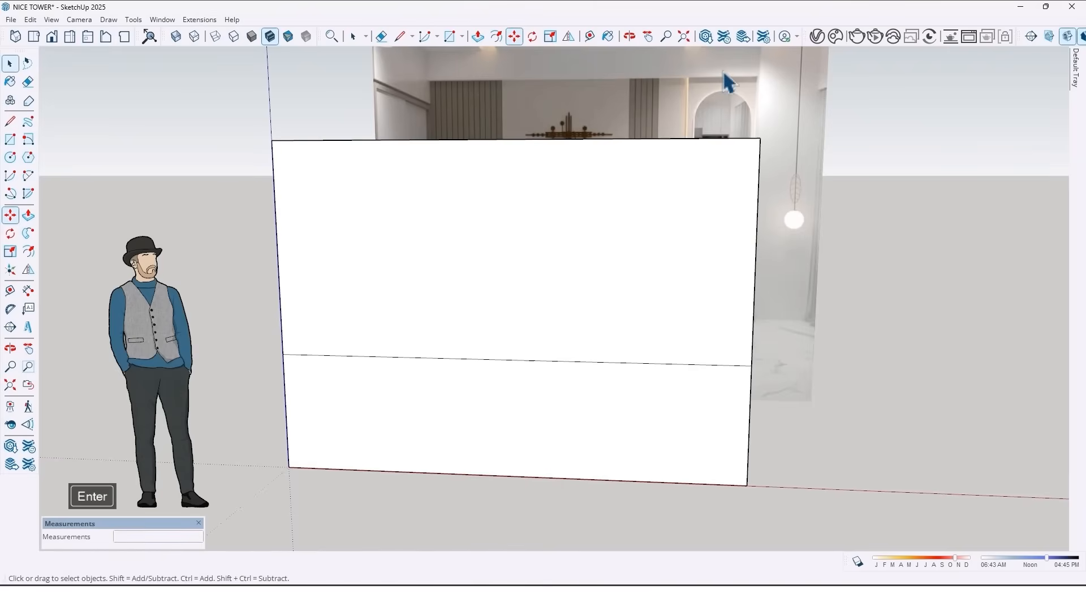
{"action": "left_click_drag", "start_coordinate": [722, 72], "coordinate": [852, 554]}
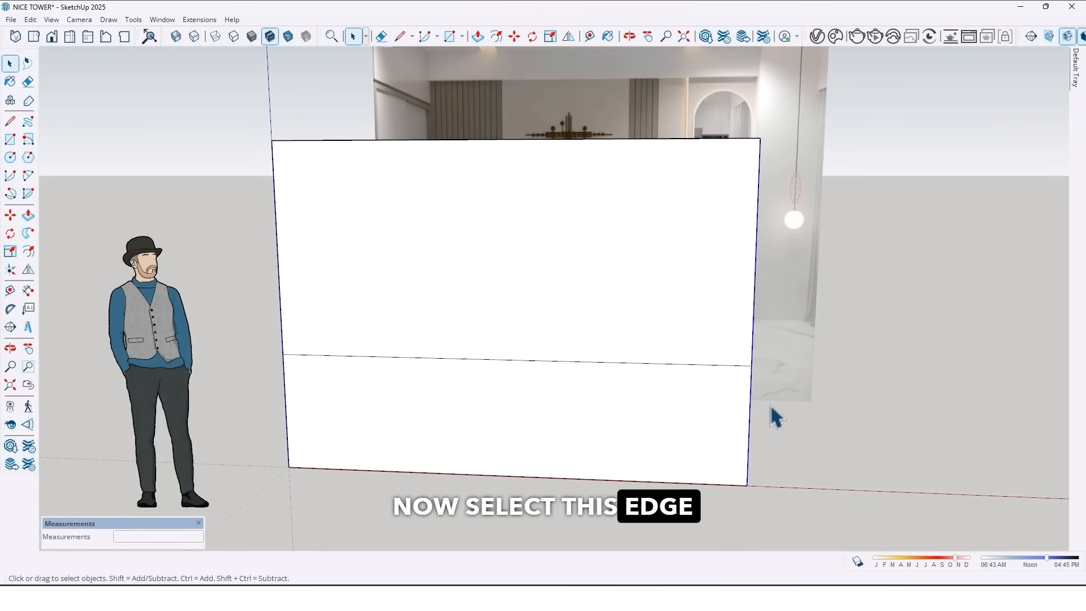
{"action": "key", "text": "m"}
{"action": "left_click", "coordinate": [750, 432]}
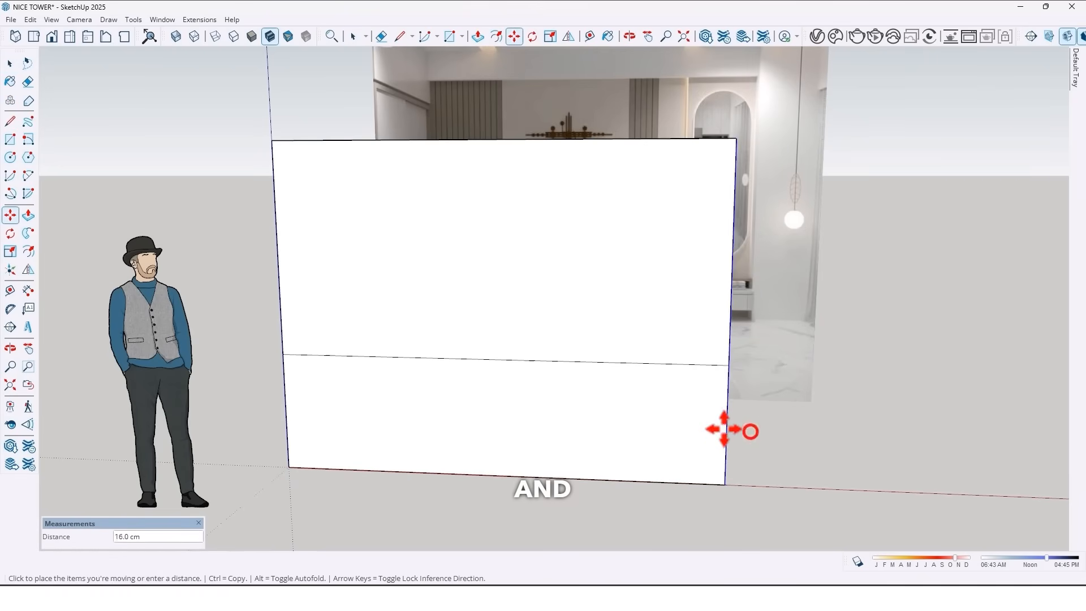
{"action": "key", "text": "ctrl"}
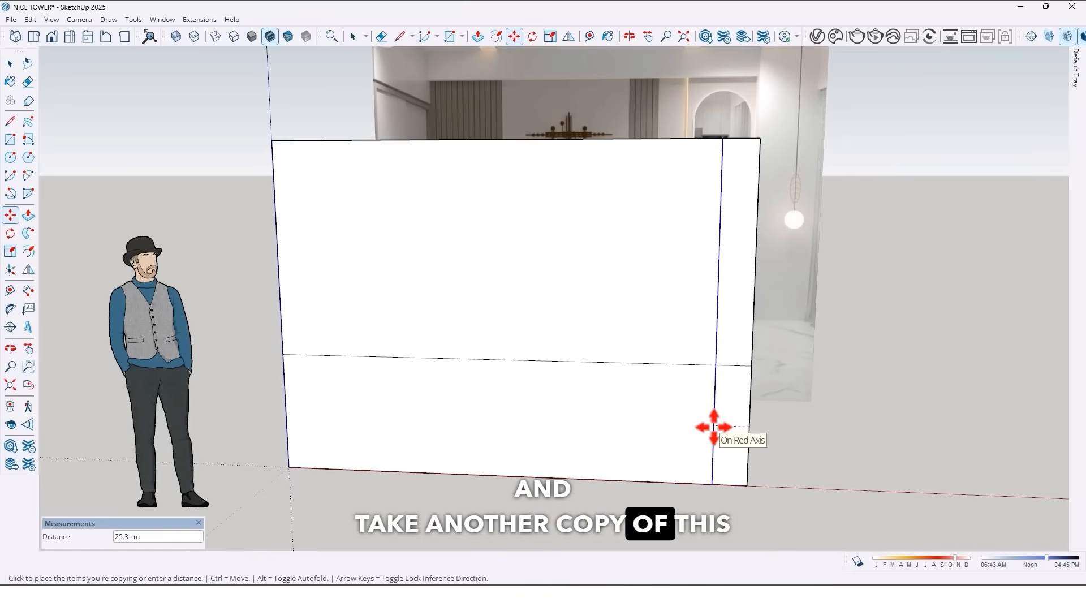
{"action": "type", "text": "70"}
{"action": "key", "text": "Return"}
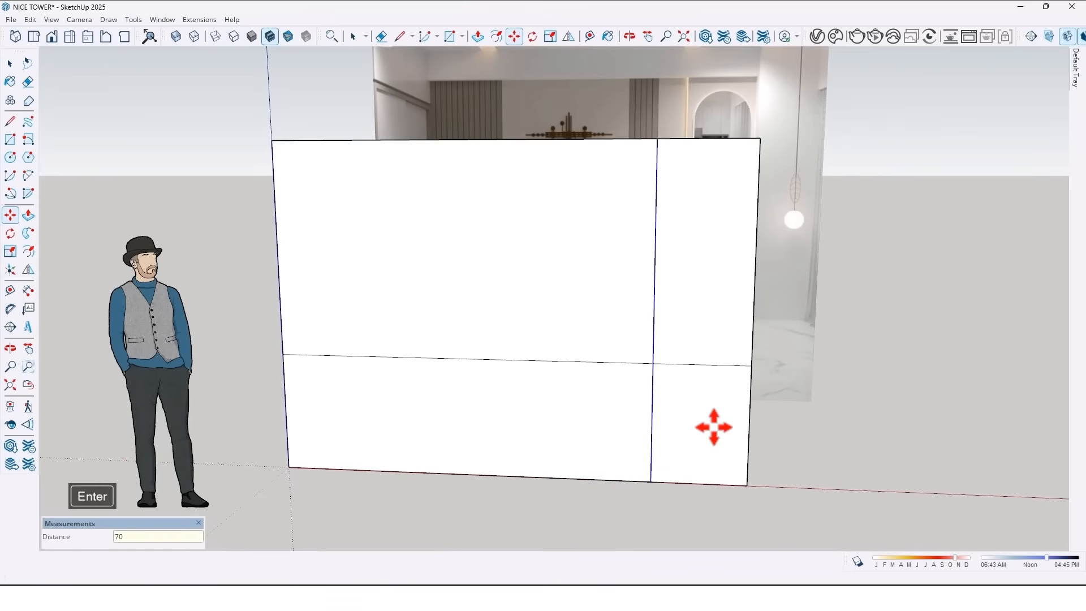
{"action": "key", "text": "Escape"}
- Copy the lower segment of the wall's left edge 12 cm inward along the red axis
{"action": "left_click", "coordinate": [285, 442]}
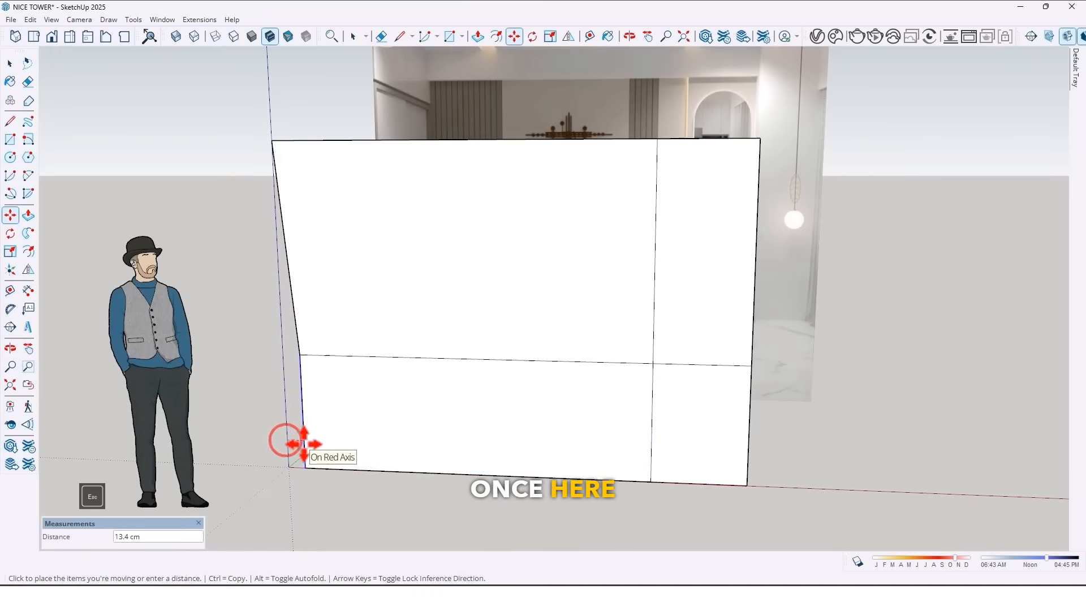
{"action": "key", "text": "ctrl"}
{"action": "type", "text": "12"}
{"action": "key", "text": "Return"}
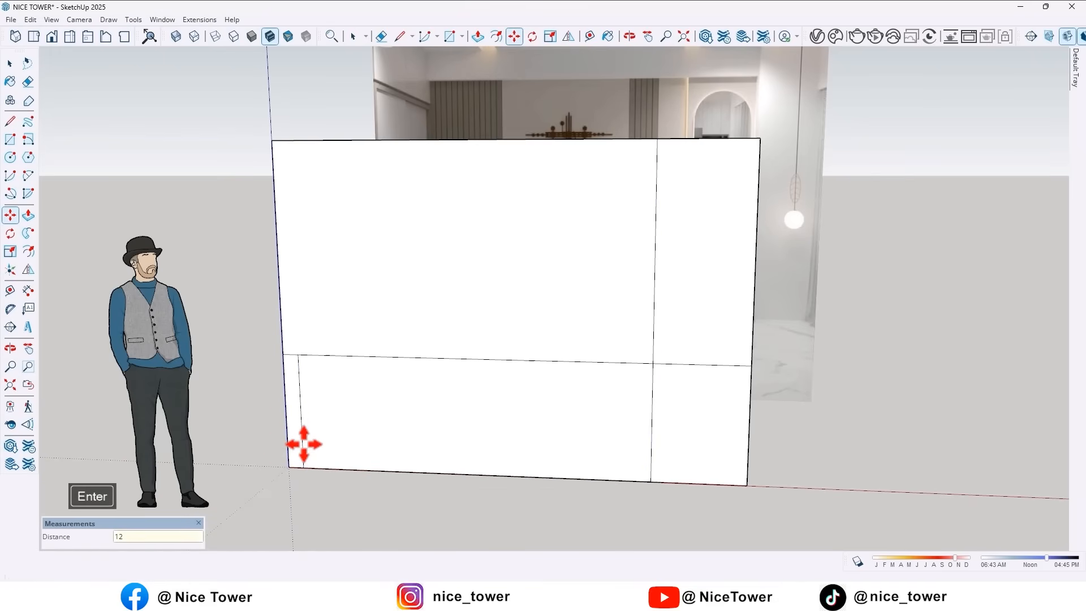
- Erase the excess line segments on the wall so that a single stepped line remains from the bottom edge to the top edge
{"action": "left_click", "coordinate": [26, 82]}
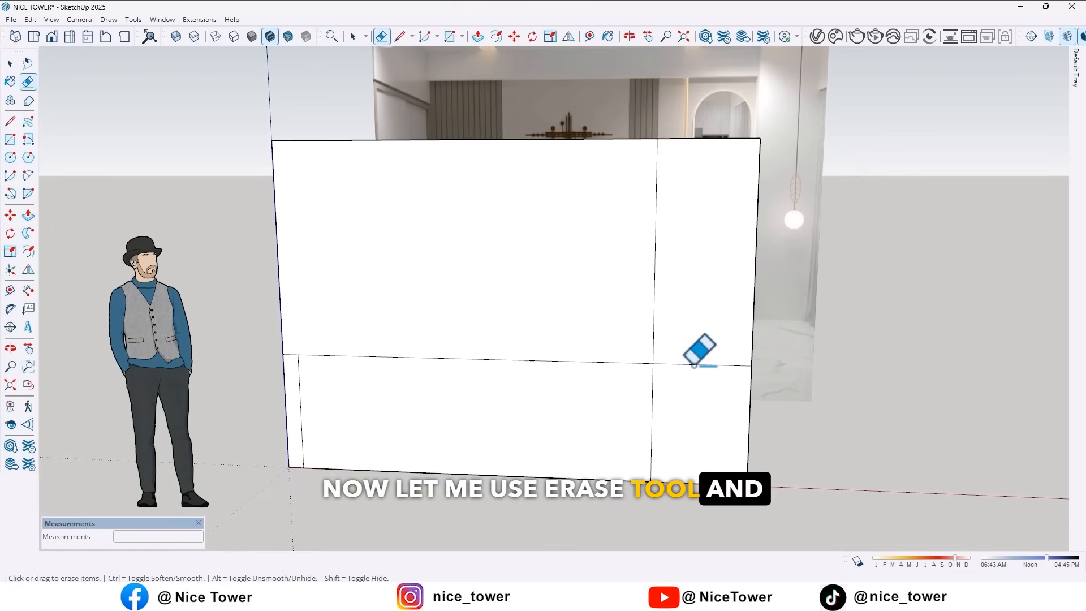
{"action": "left_click", "coordinate": [694, 365]}
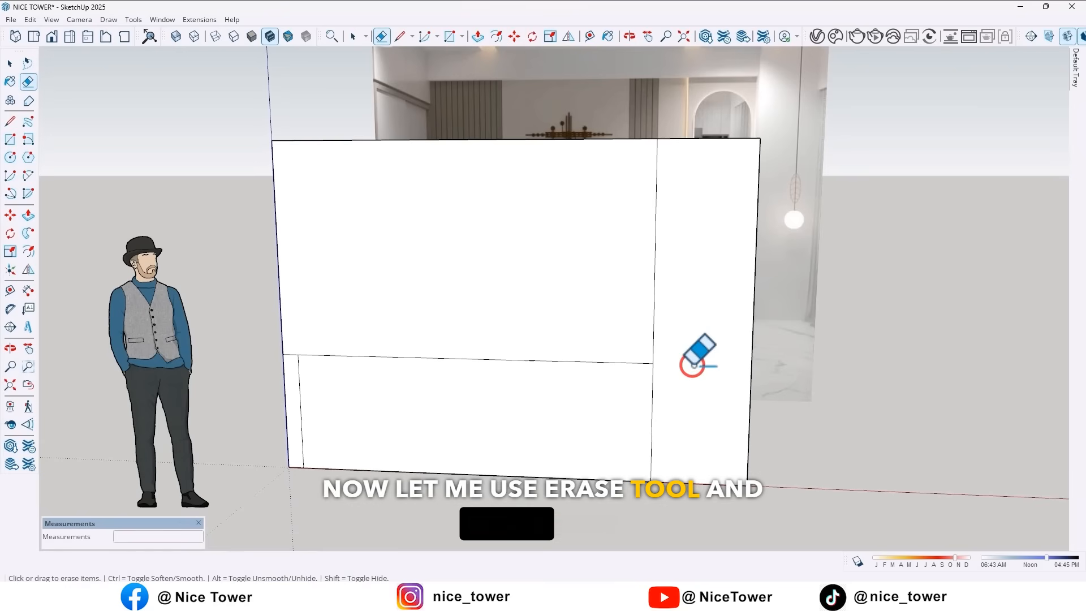
{"action": "left_click", "coordinate": [652, 425]}
{"action": "scroll", "coordinate": [301, 345], "scroll_direction": "up", "scroll_amount": 3}
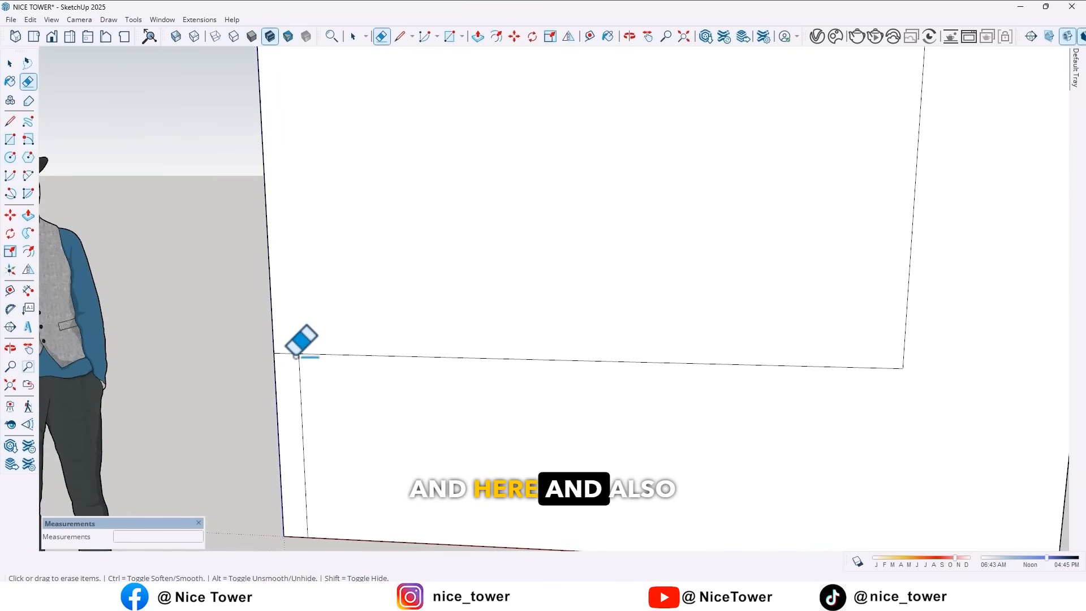
{"action": "left_click", "coordinate": [290, 355]}
{"action": "scroll", "coordinate": [311, 359], "scroll_direction": "down", "scroll_amount": 5}
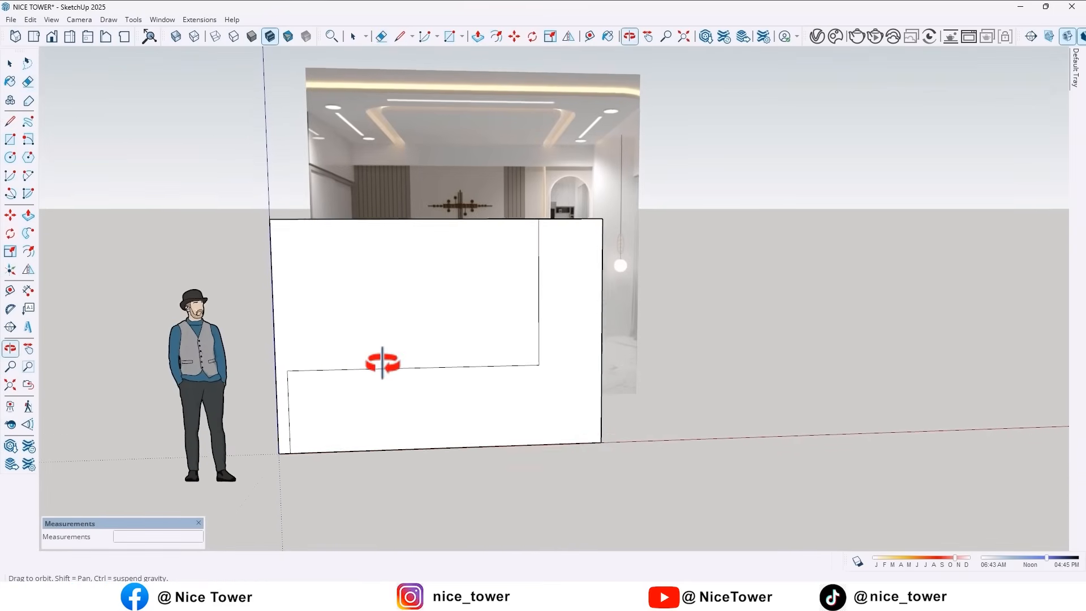
{"action": "scroll", "coordinate": [340, 362], "scroll_direction": "up", "scroll_amount": 2}
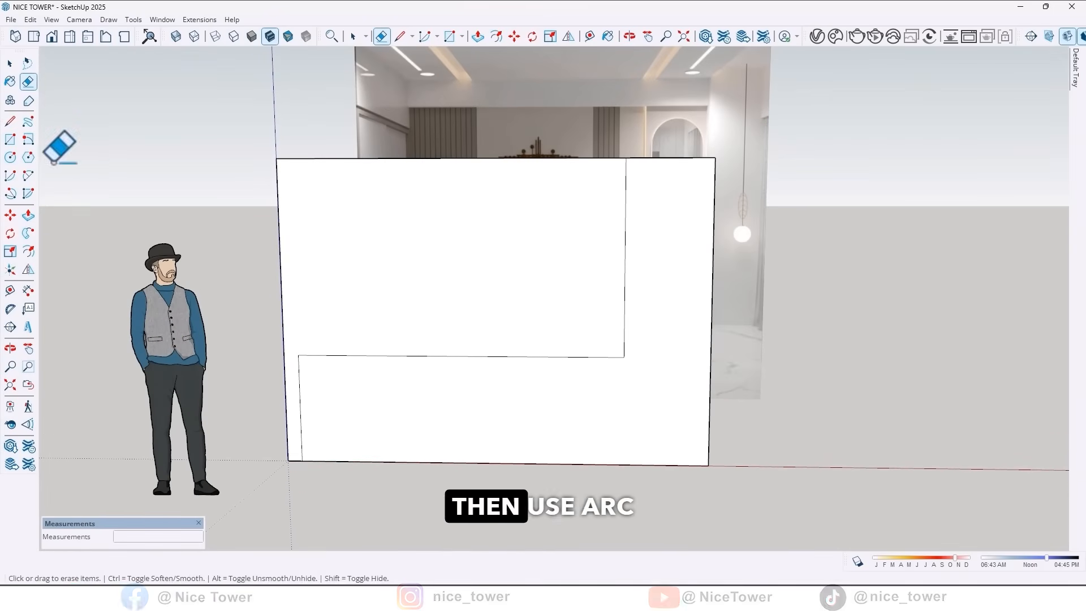
- Round the stepped line's lower-left corner with a 100-sided tangent arc of about 85 cm radius reaching the wall's bottom edge
{"action": "left_click", "coordinate": [28, 175]}
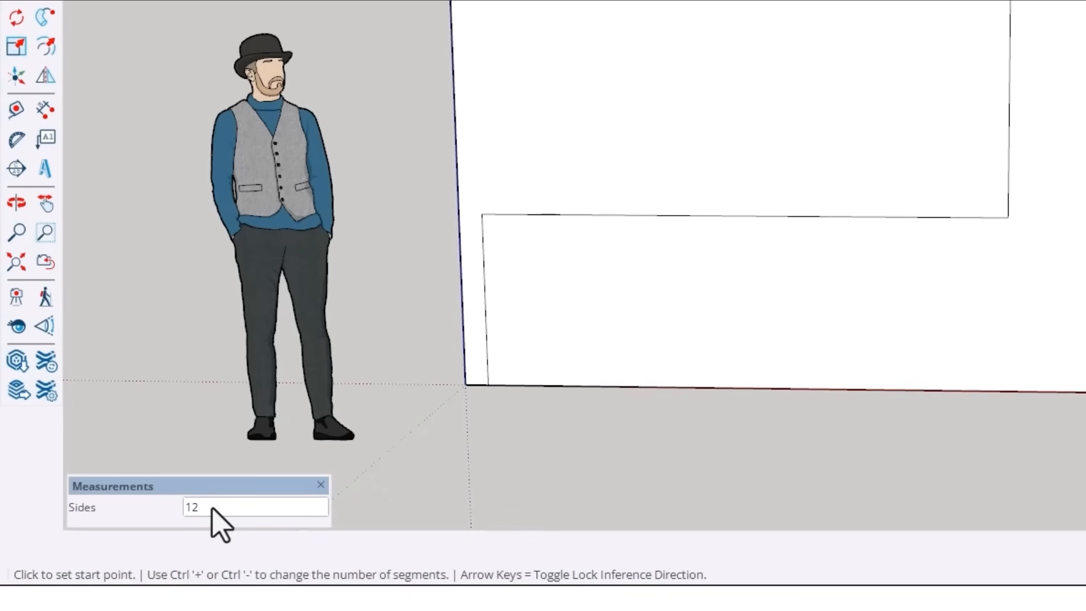
{"action": "key", "text": "Return"}
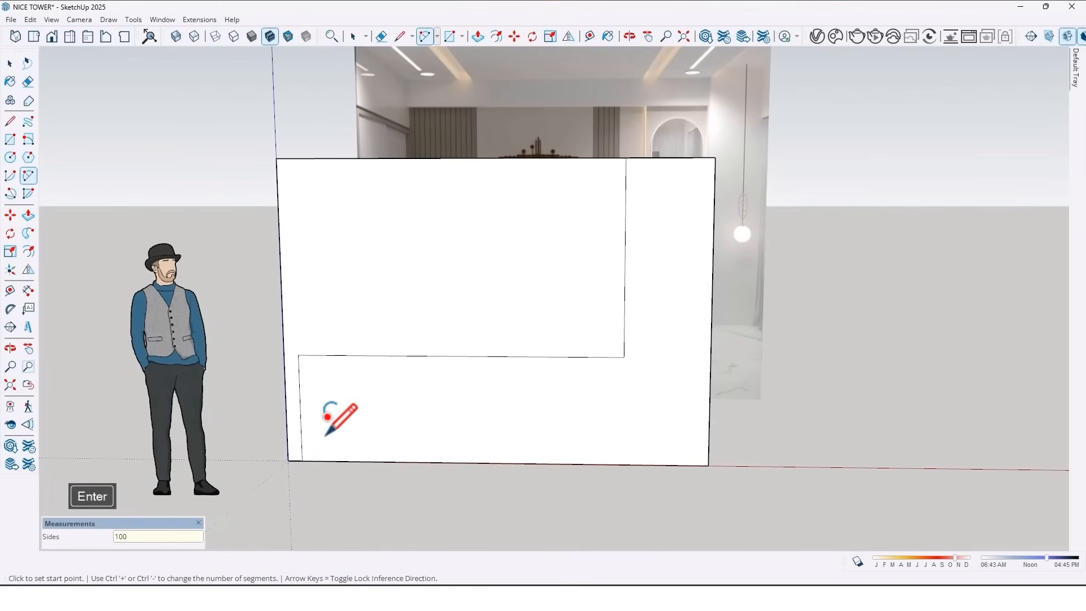
{"action": "left_click", "coordinate": [302, 460]}
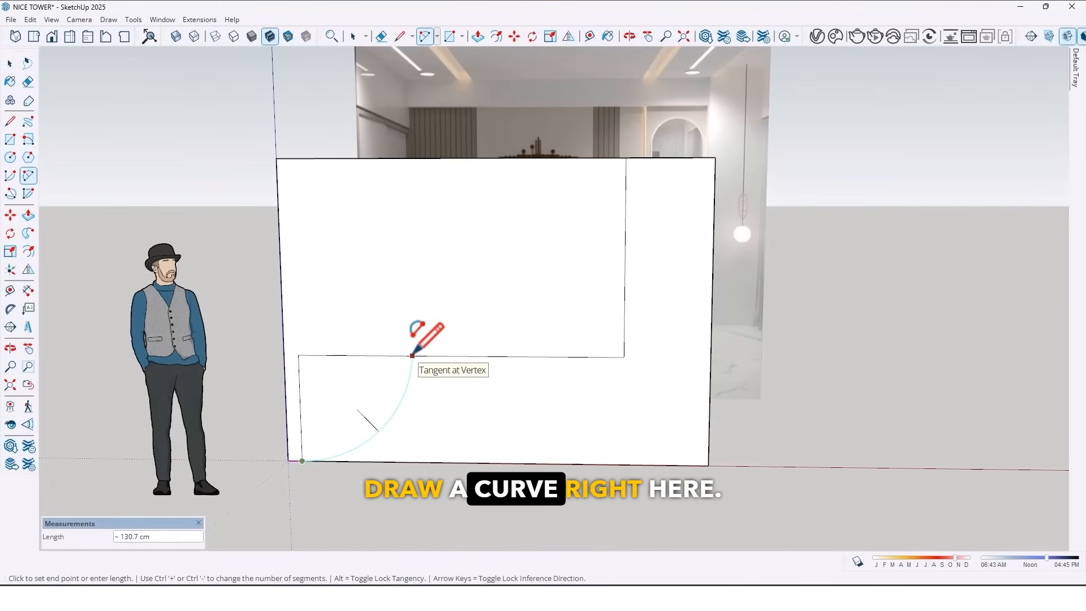
{"action": "key", "text": "Escape"}
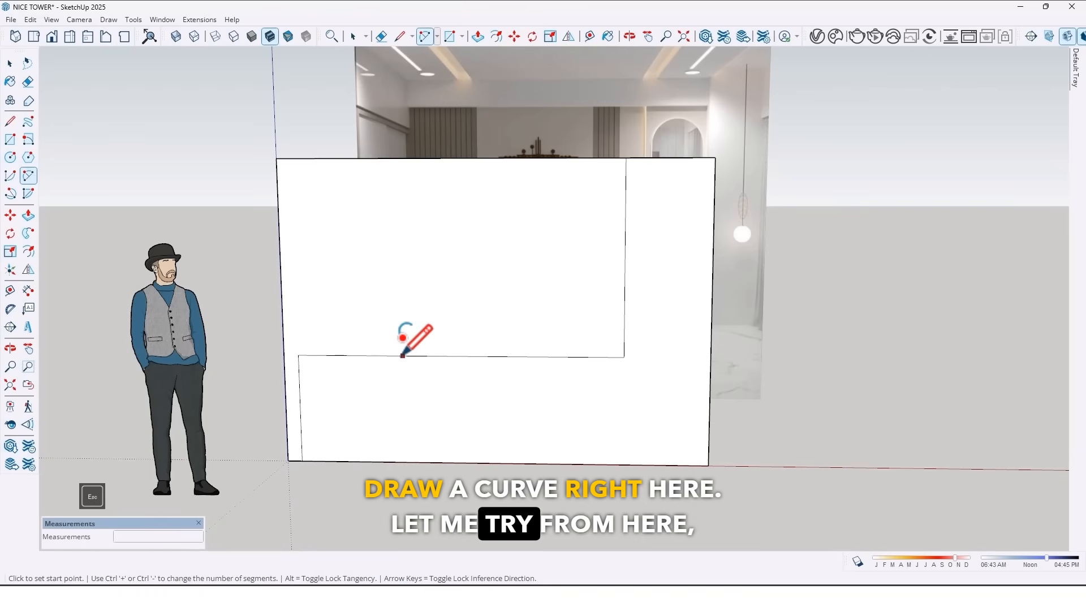
{"action": "left_click", "coordinate": [399, 357]}
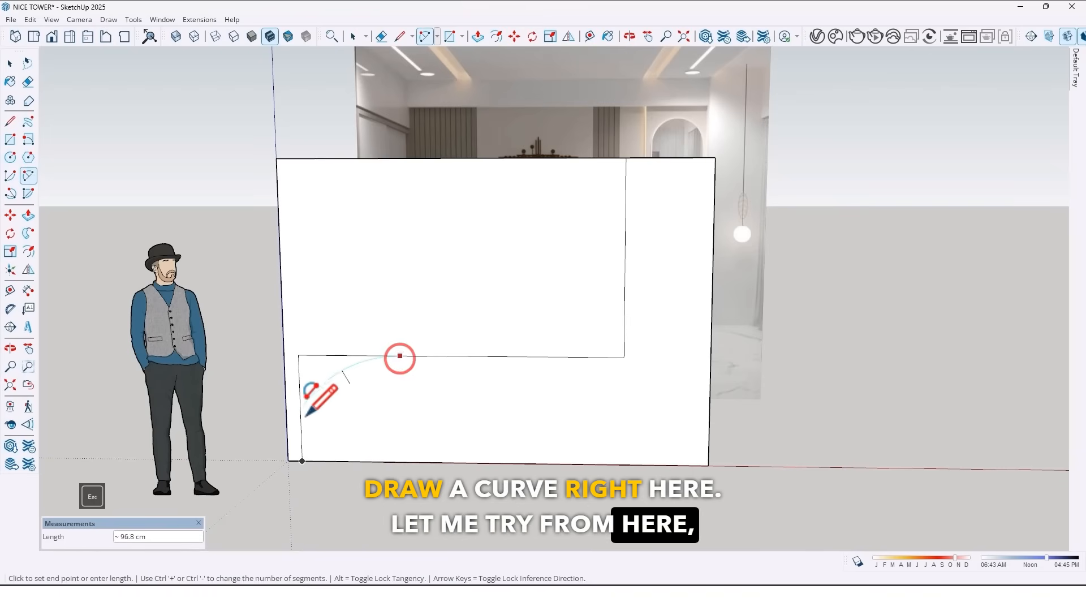
{"action": "left_click", "coordinate": [304, 453]}
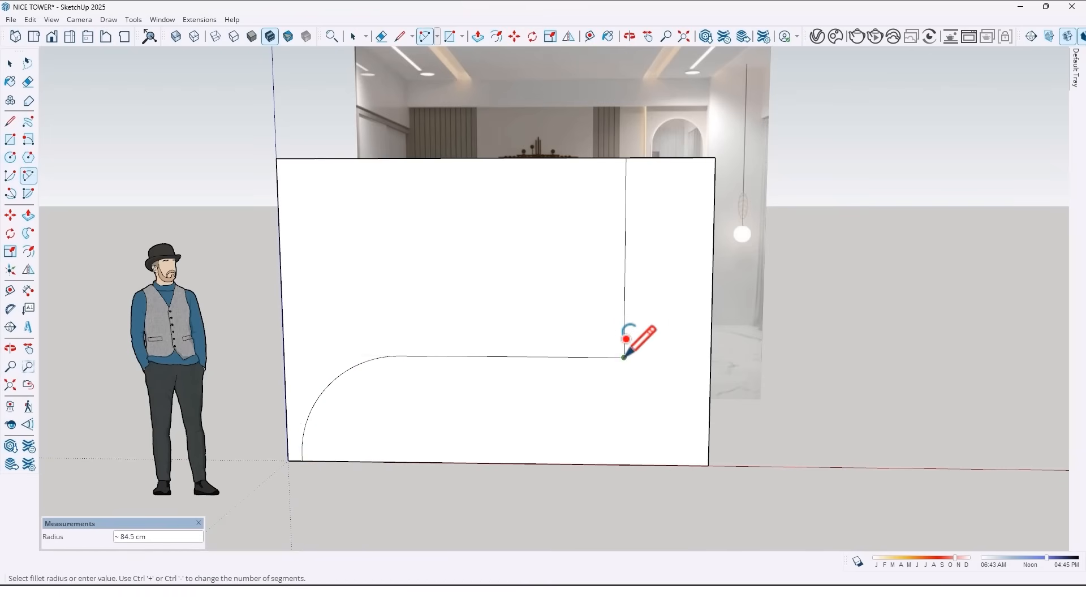
- Round the stepped line's right corner with a tangent arc of about 32 cm radius and erase the leftover sharp corner
{"action": "double_click", "coordinate": [610, 345]}
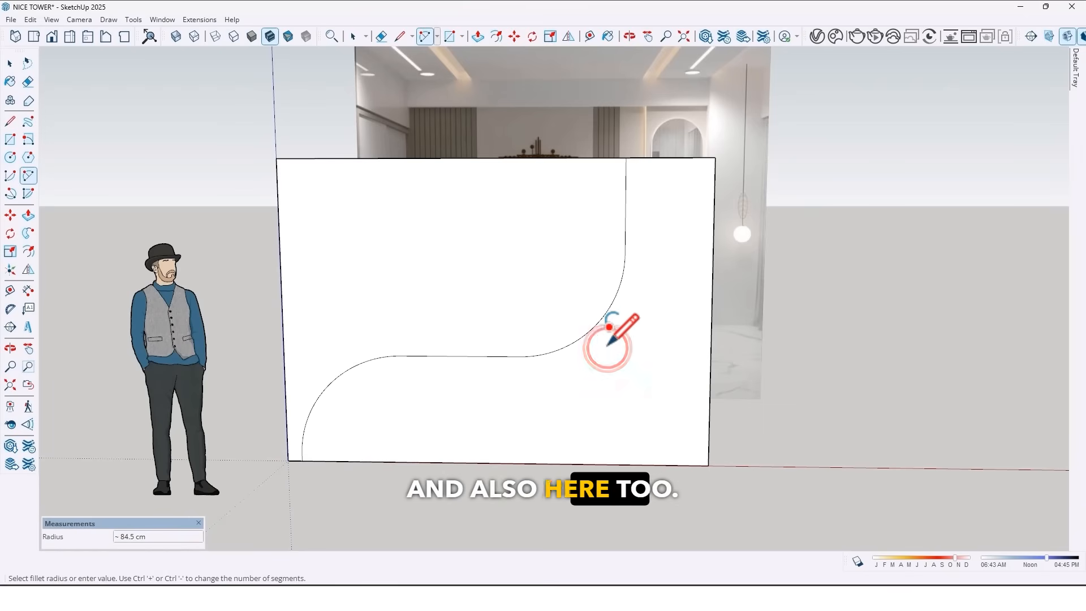
{"action": "key", "text": "ctrl+z"}
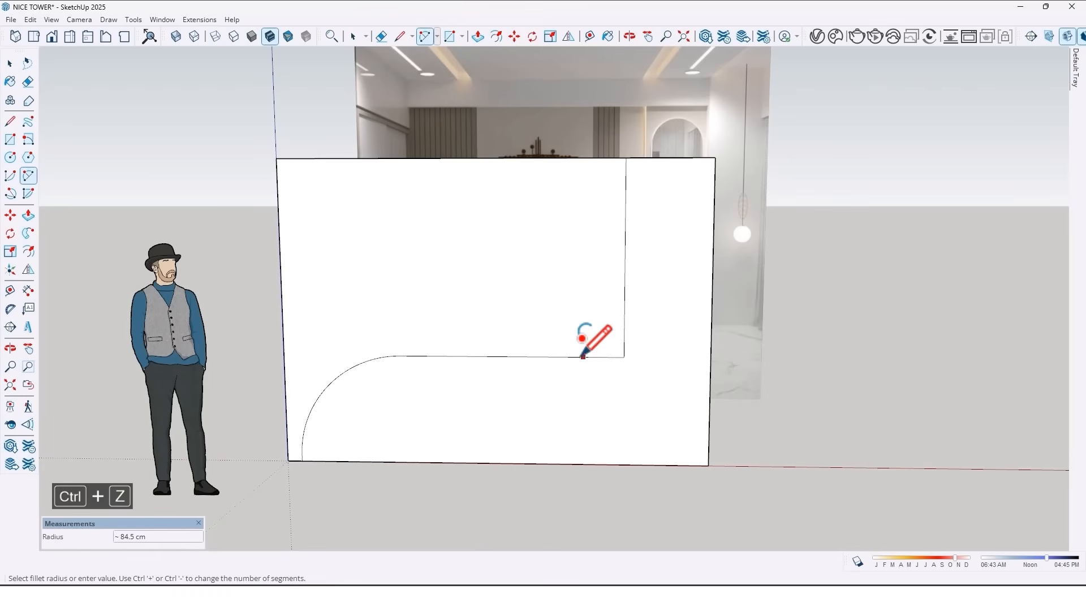
{"action": "left_click", "coordinate": [584, 356]}
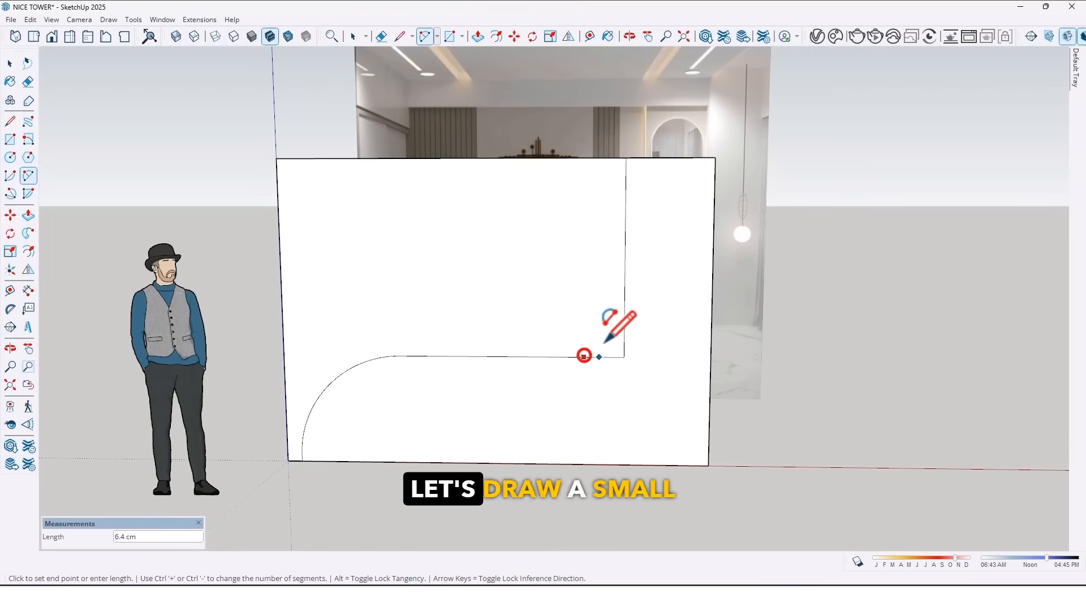
{"action": "left_click", "coordinate": [624, 318]}
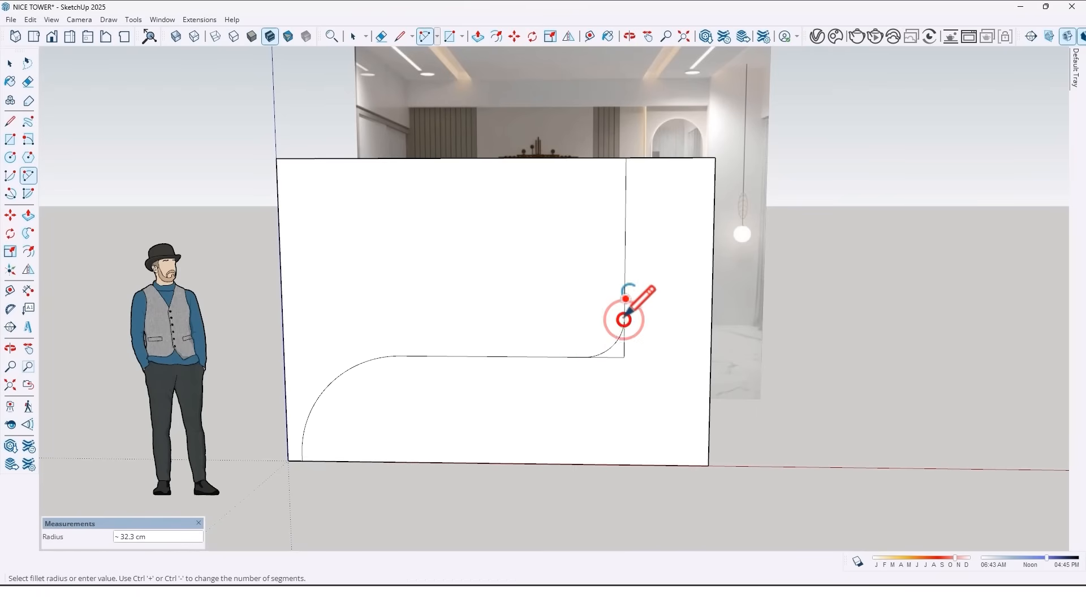
{"action": "left_click", "coordinate": [644, 391]}
{"action": "key", "text": "e"}
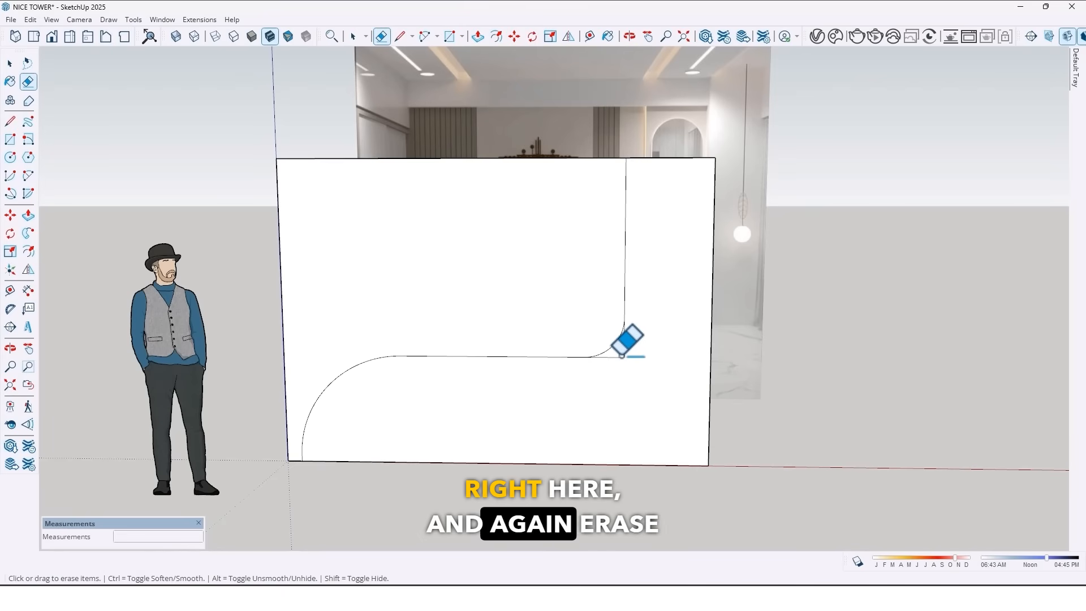
{"action": "left_click", "coordinate": [624, 356]}
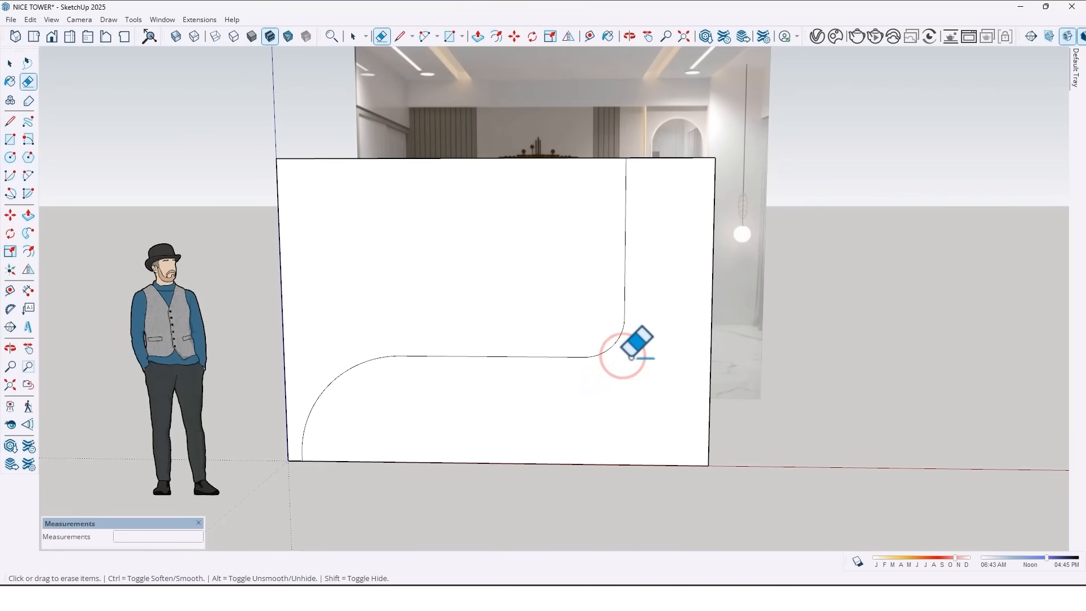
{"action": "mouse_move", "coordinate": [601, 382]}
{"action": "middle_mouse_down"}
{"action": "mouse_move", "coordinate": [296, 371]}
{"action": "mouse_move", "coordinate": [490, 398]}
{"action": "mouse_move", "coordinate": [479, 391]}
{"action": "middle_mouse_up"}
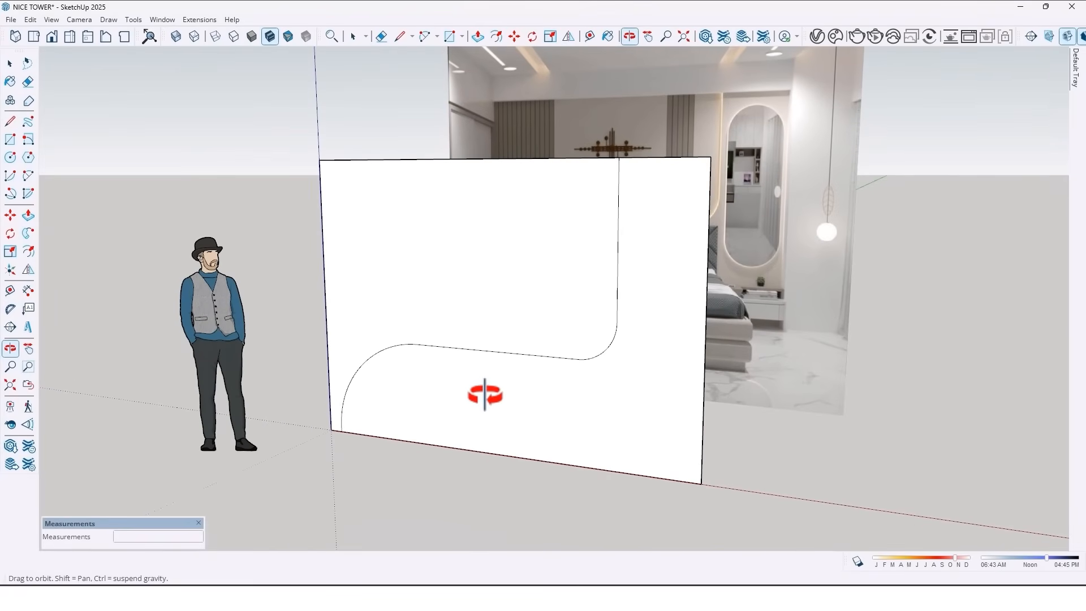
- Group both faces and all edges of the wall panel divided by the curved line
{"action": "key", "text": "space"}
{"action": "left_click", "coordinate": [451, 374]}
{"action": "right_click", "coordinate": [424, 390]}
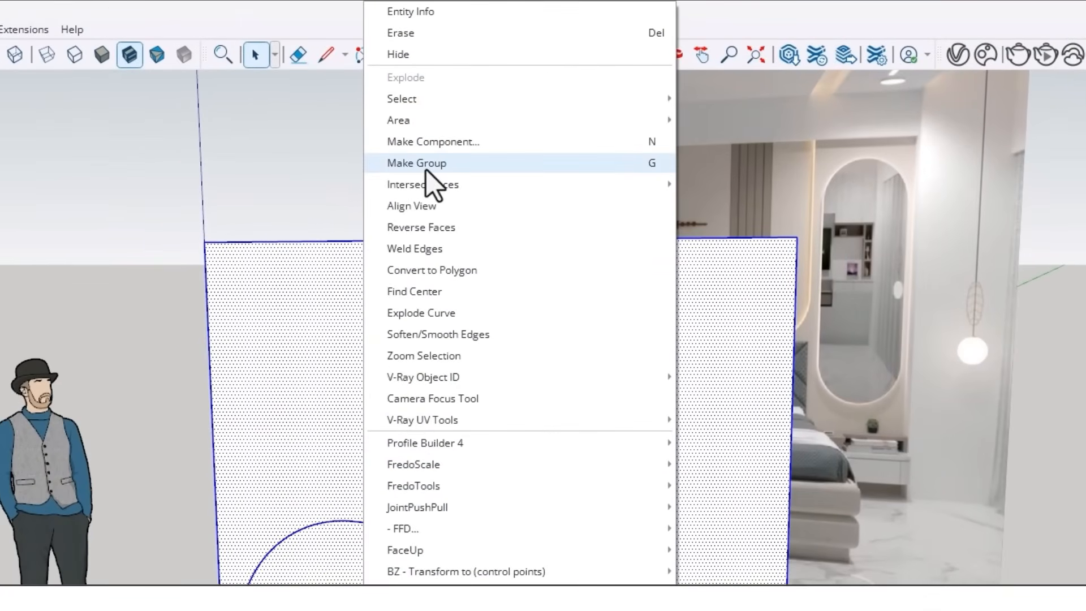
{"action": "left_click", "coordinate": [426, 170]}
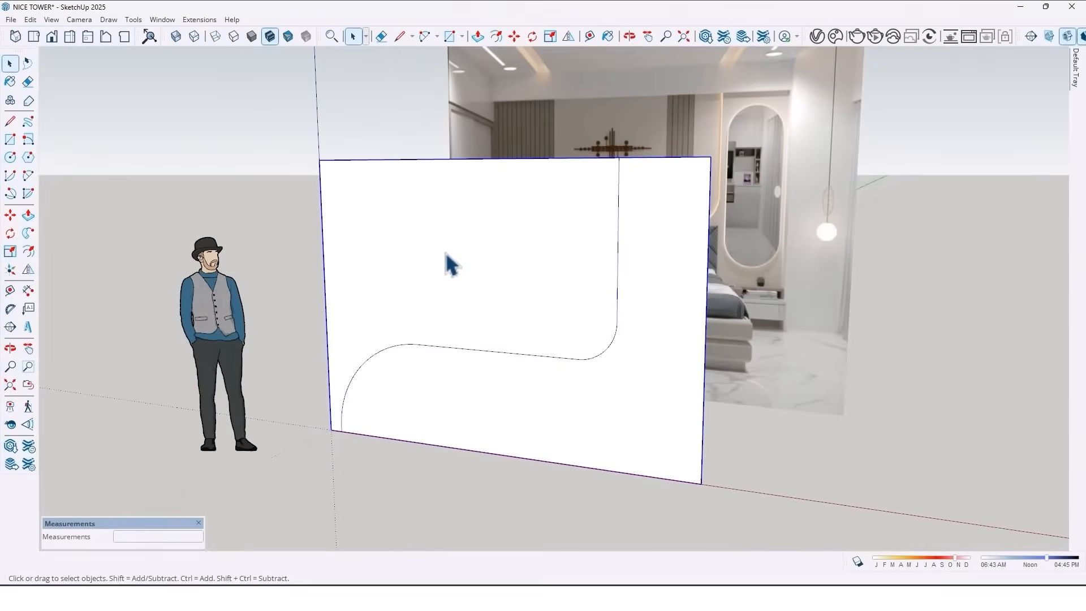
- Draw a rectangle over the whole grouped panel, from its lower-left corner to its upper-right corner
{"action": "key", "text": "r"}
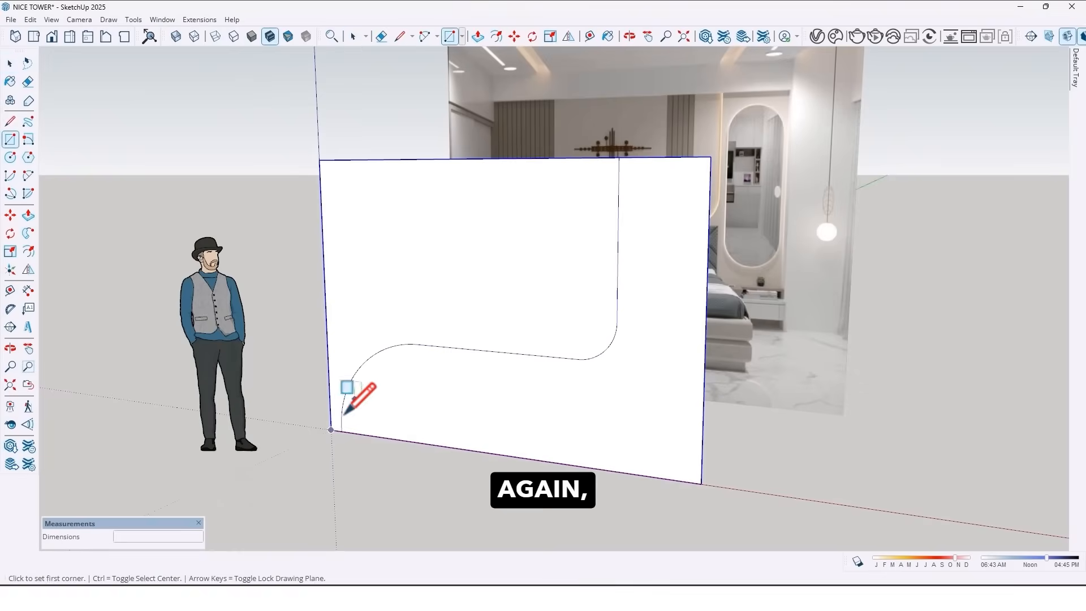
{"action": "left_click", "coordinate": [331, 429]}
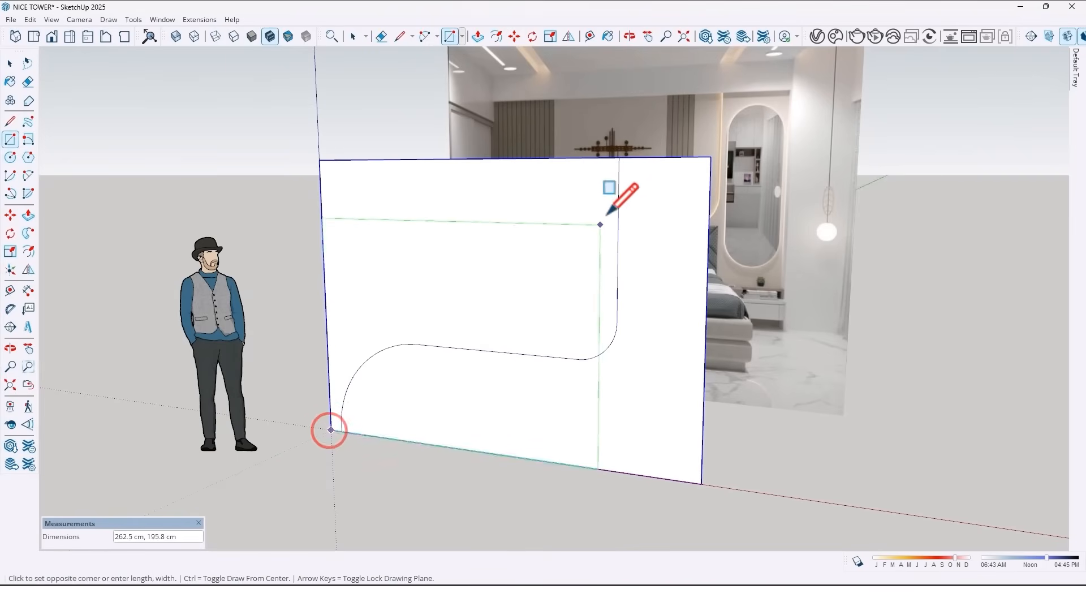
{"action": "left_click", "coordinate": [708, 159]}
- Extrude the new rectangle 10 cm forward into a slab with Push/Pull
{"action": "scroll", "coordinate": [506, 337], "scroll_direction": "down", "scroll_amount": 2}
{"action": "middle_click_drag", "start_coordinate": [502, 337], "coordinate": [492, 398]}
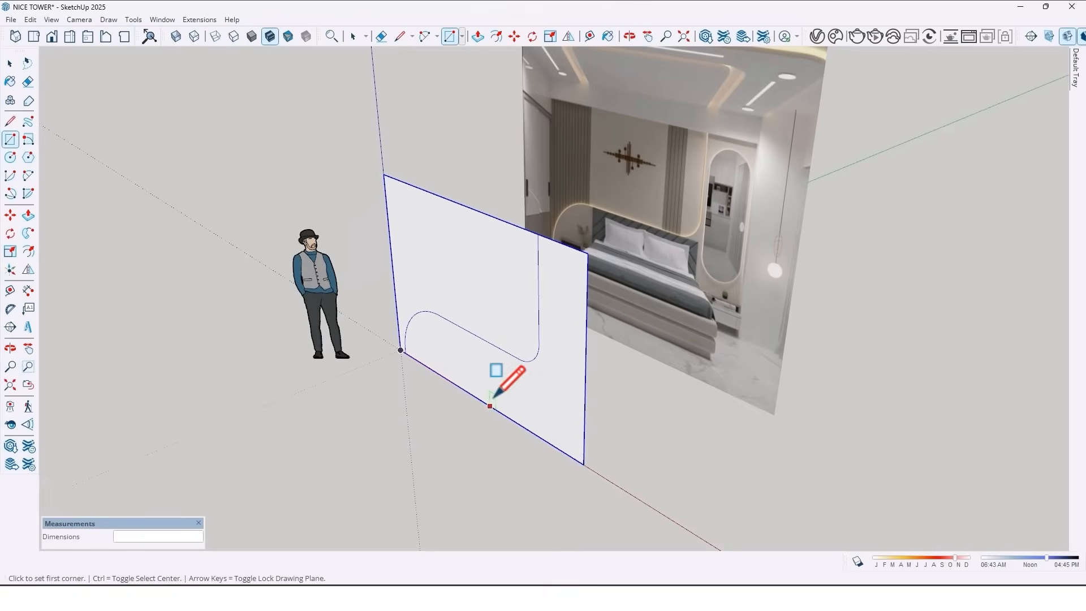
{"action": "key", "text": "p"}
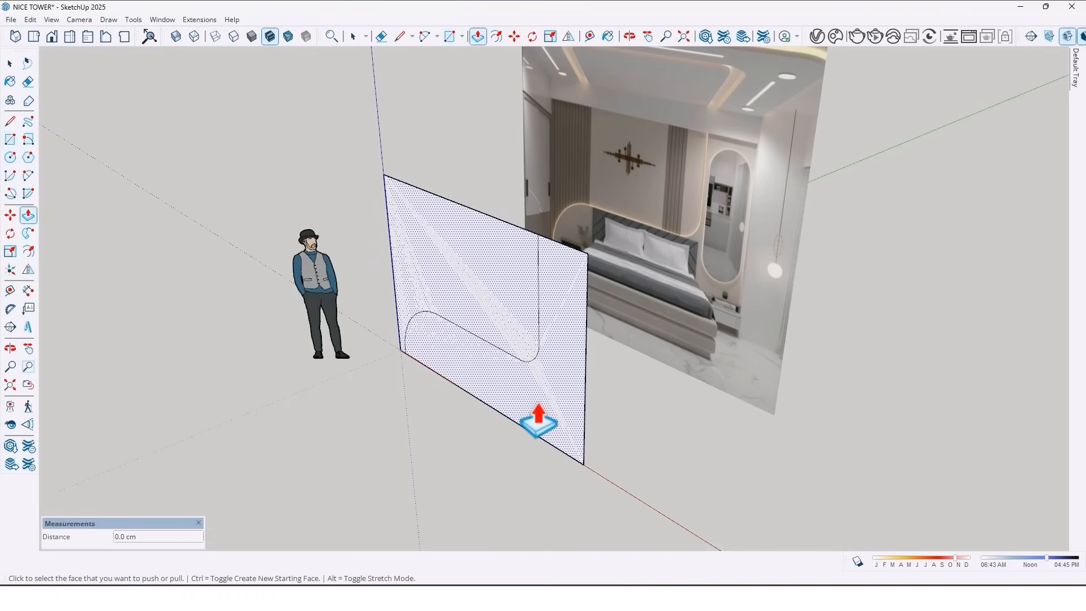
{"action": "left_click", "coordinate": [529, 420]}
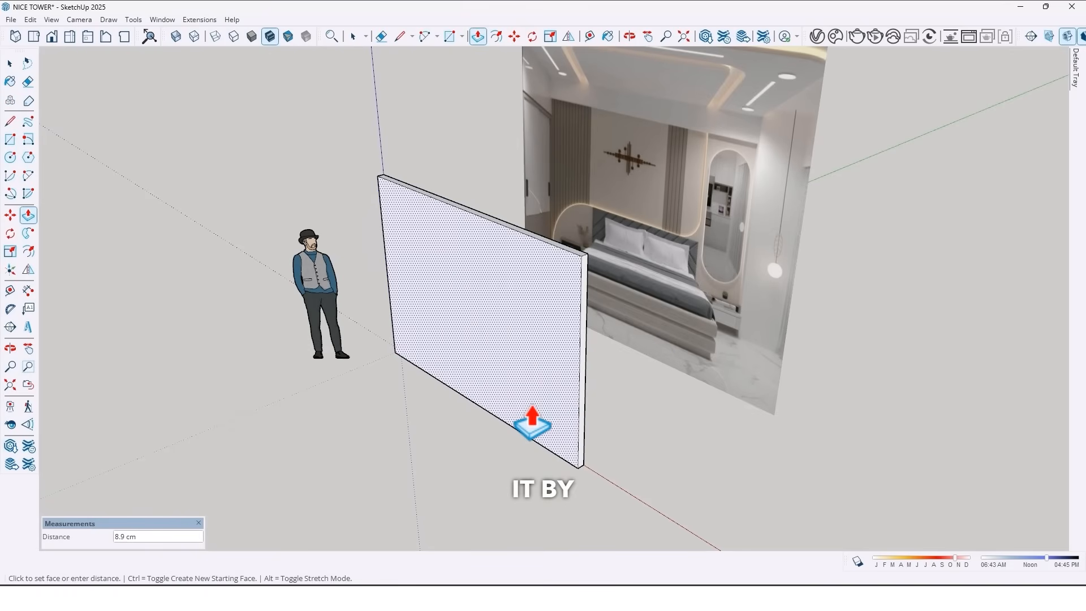
{"action": "type", "text": "10"}
{"action": "key", "text": "Return"}
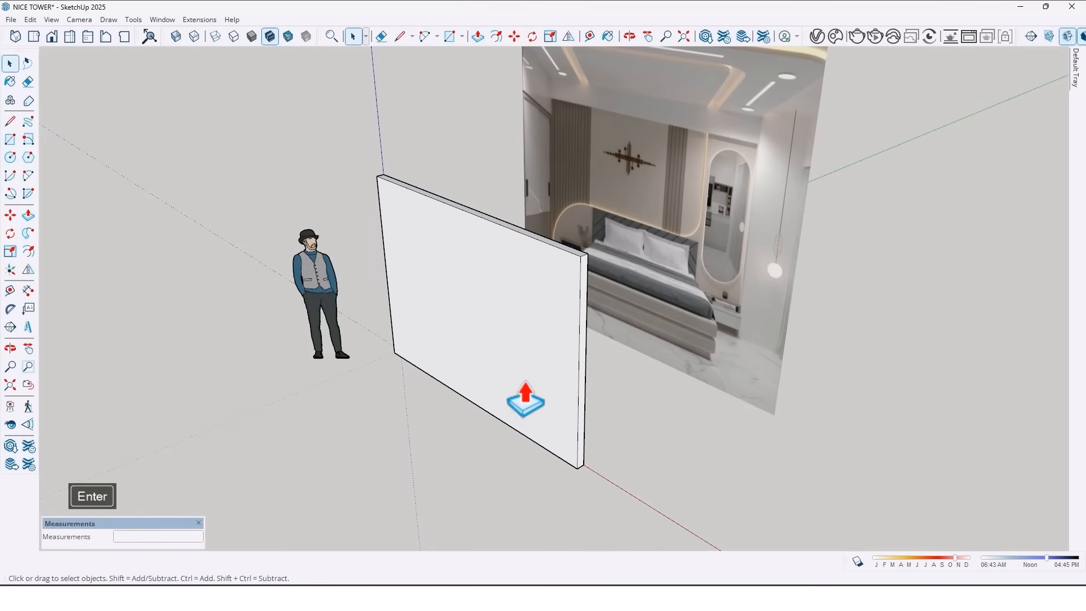
- Select the entire extruded slab and make it a group
{"action": "key", "text": "space"}
{"action": "left_click", "coordinate": [524, 381]}
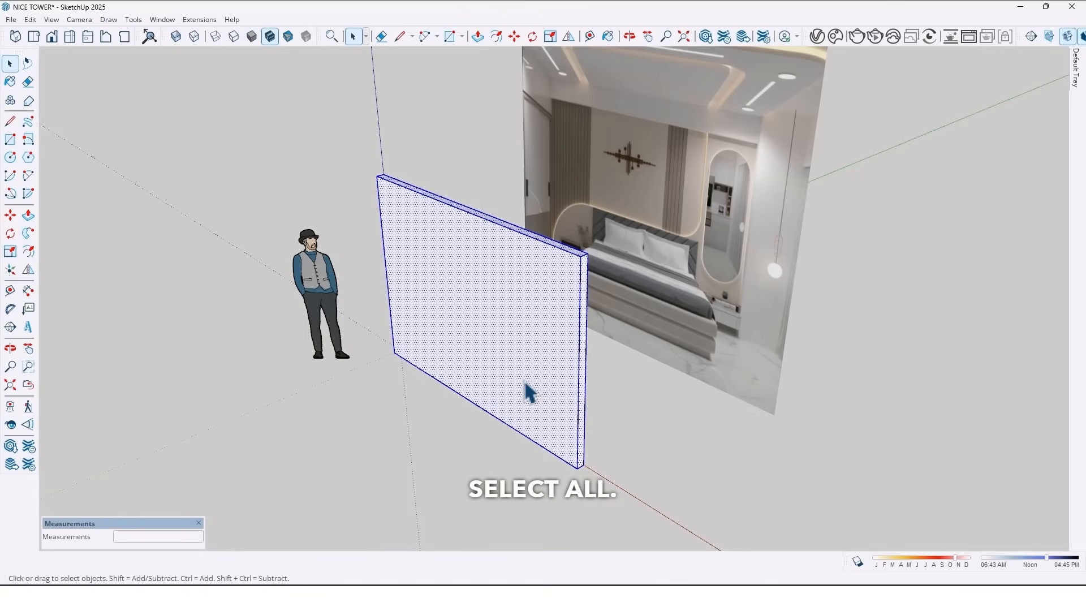
{"action": "right_click", "coordinate": [525, 383]}
{"action": "left_click", "coordinate": [568, 118]}
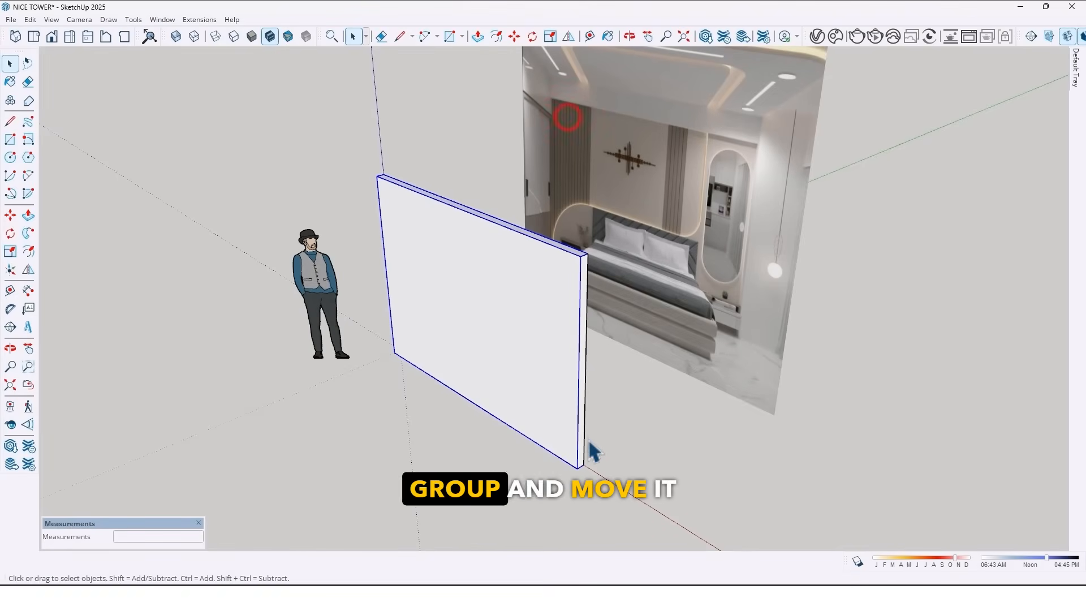
- Move the slab group 13 cm back along the green axis, behind the divided panel
{"action": "key", "text": "m"}
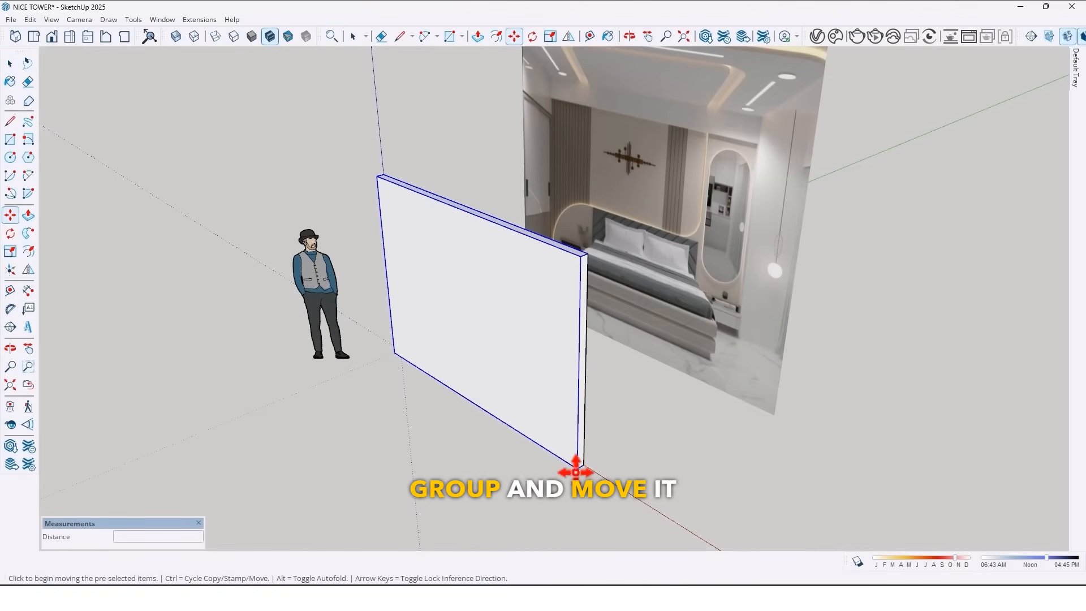
{"action": "left_click", "coordinate": [576, 471]}
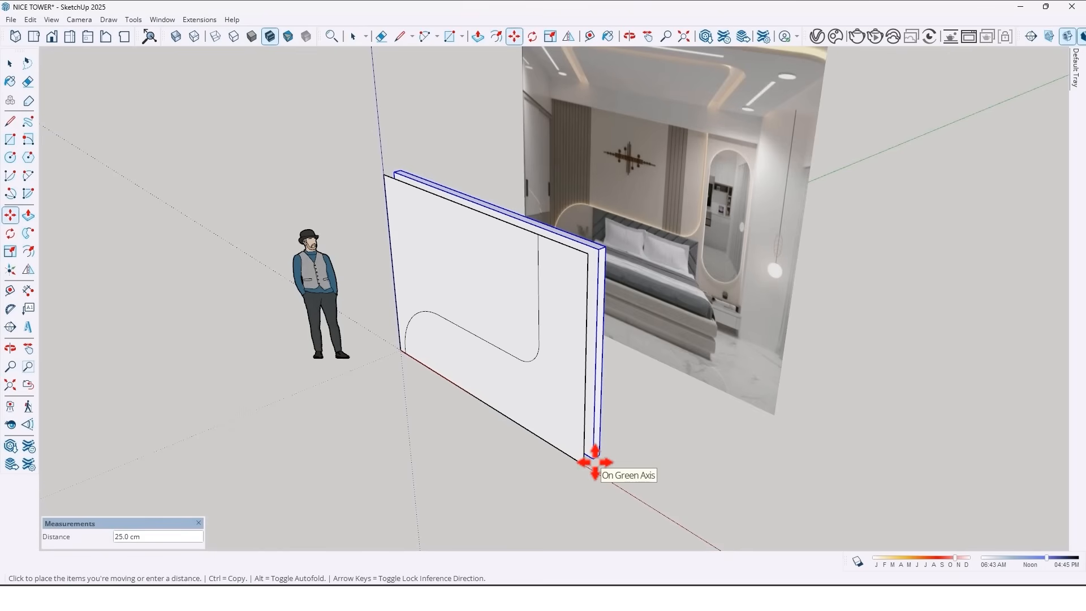
{"action": "key", "text": "Return"}
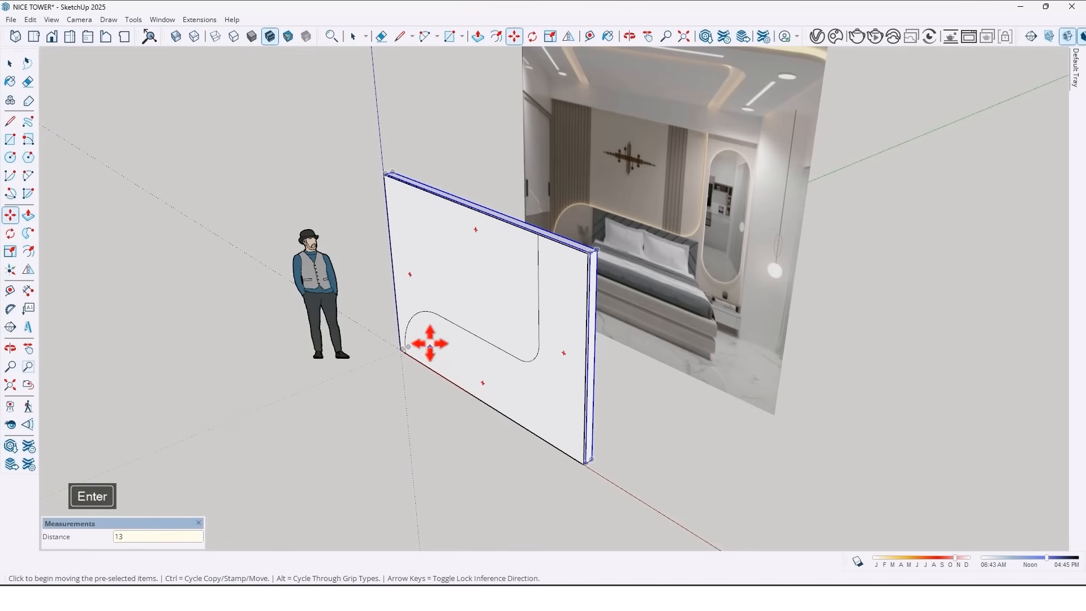
- Inside the divided panel's group, delete the face above the curved line together with its outer edges
{"action": "mouse_move", "coordinate": [430, 343]}
{"action": "middle_mouse_down"}
{"action": "mouse_move", "coordinate": [439, 340]}
{"action": "mouse_move", "coordinate": [429, 328]}
{"action": "middle_mouse_up"}
{"action": "key", "text": "space"}
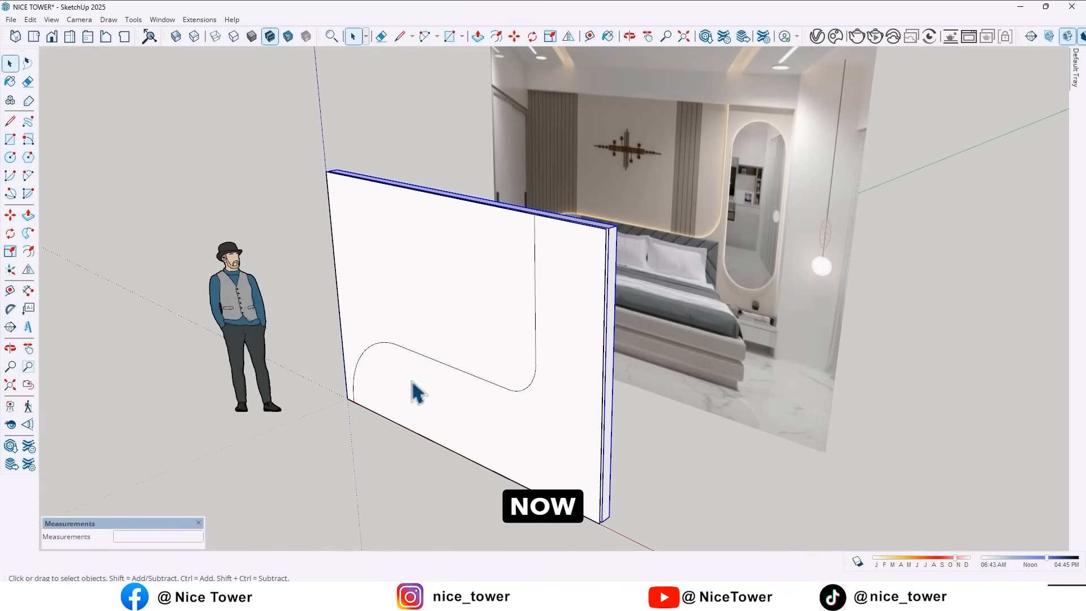
{"action": "double_click", "coordinate": [398, 346]}
{"action": "middle_click_drag", "start_coordinate": [386, 368], "coordinate": [548, 324]}
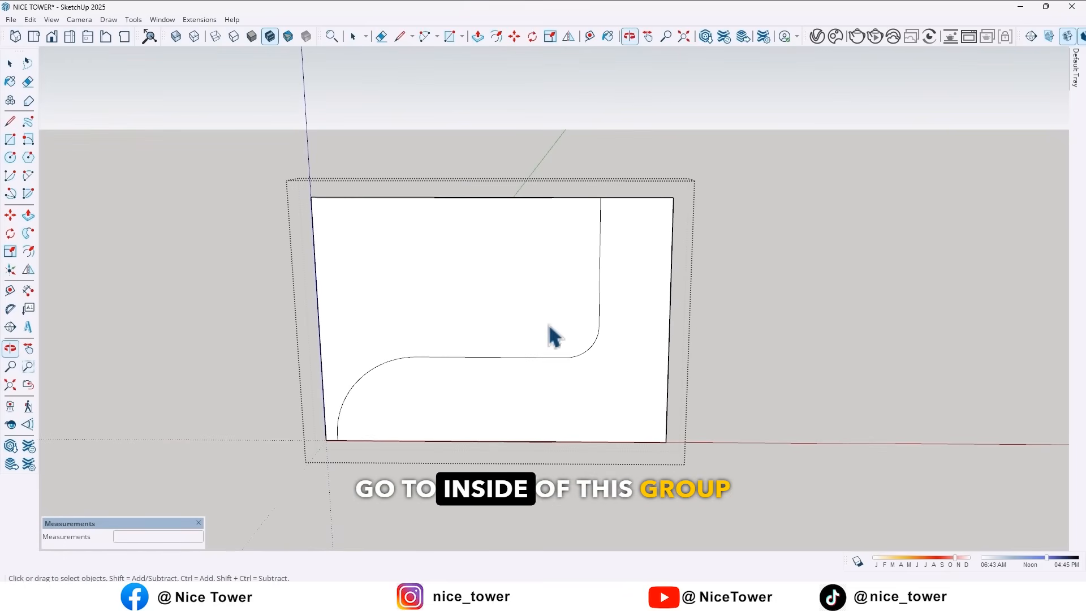
{"action": "left_click_drag", "start_coordinate": [363, 246], "coordinate": [286, 189]}
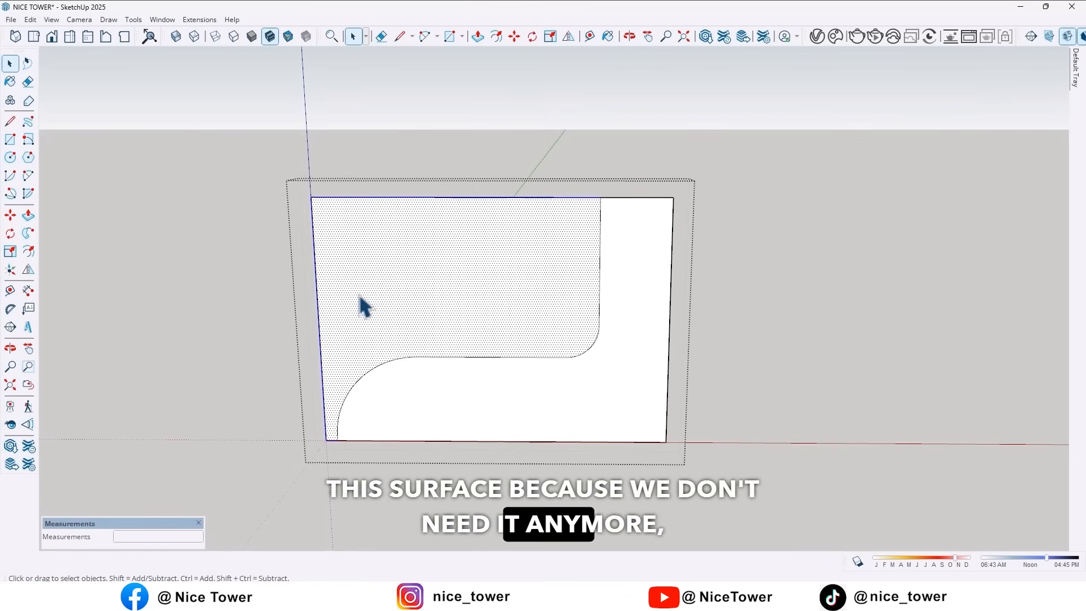
{"action": "key", "text": "Delete"}
- Extrude the remaining L-shaped face 3 cm backward, toward the slab
{"action": "middle_click_drag", "start_coordinate": [601, 296], "coordinate": [460, 356]}
{"action": "key", "text": "p"}
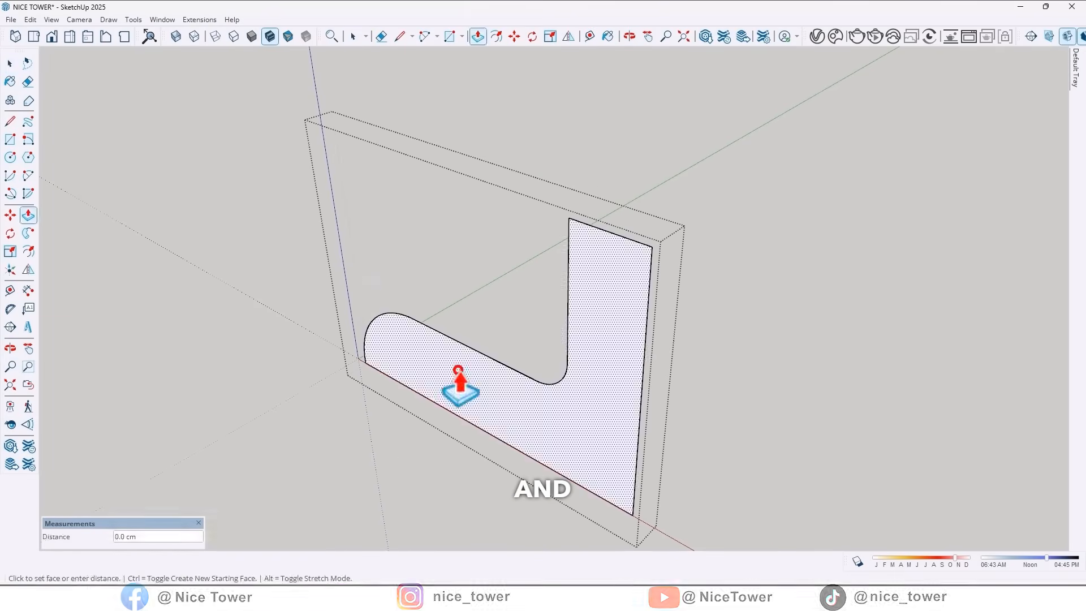
{"action": "left_click", "coordinate": [458, 371]}
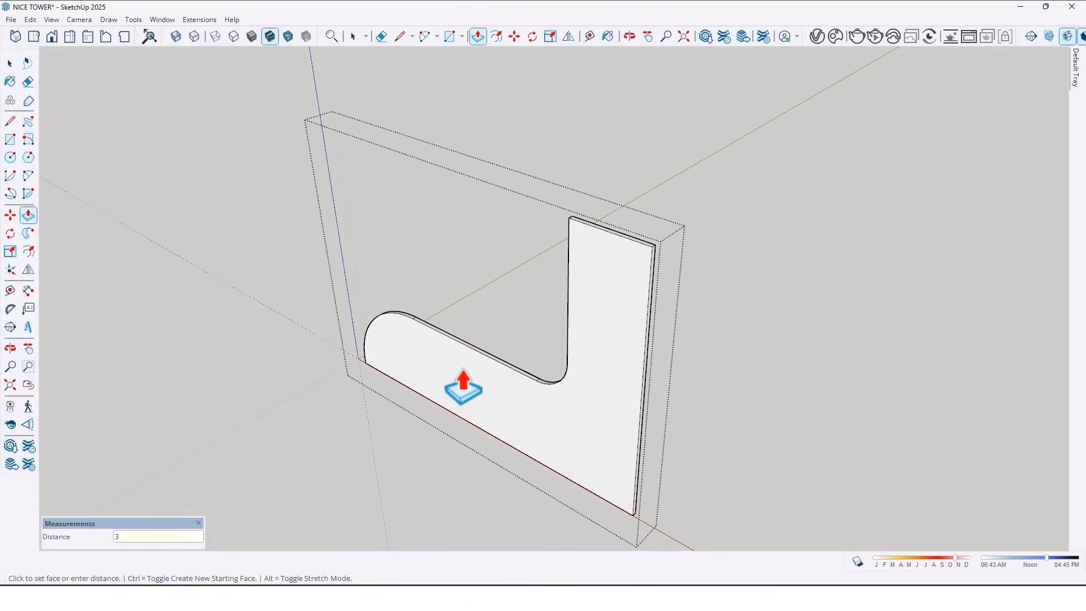
{"action": "type", "text": "3"}
{"action": "key", "text": "Return"}
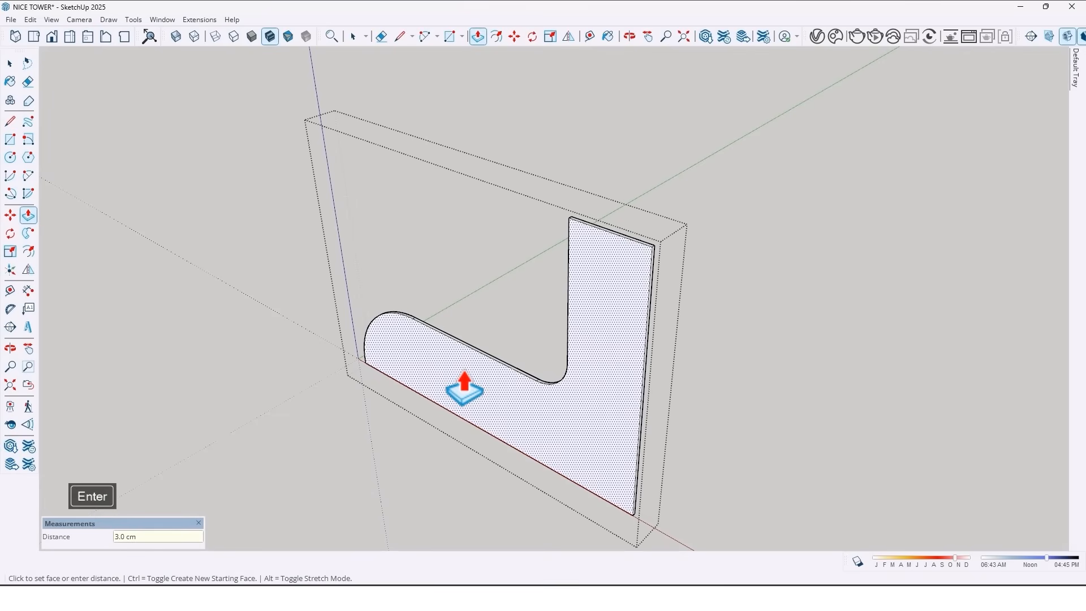
{"action": "key", "text": "space"}
- Offset the outline of the L-shaped panel's front face 6 cm inward
{"action": "middle_click_drag", "start_coordinate": [444, 356], "coordinate": [456, 339]}
{"action": "middle_click_drag", "start_coordinate": [387, 341], "coordinate": [376, 315]}
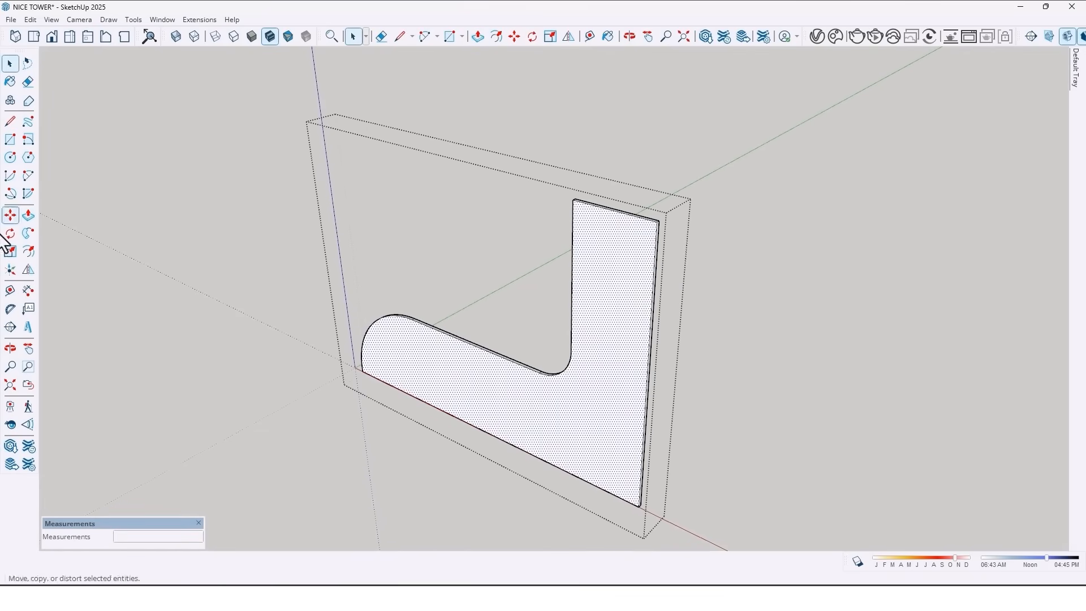
{"action": "left_click", "coordinate": [28, 252]}
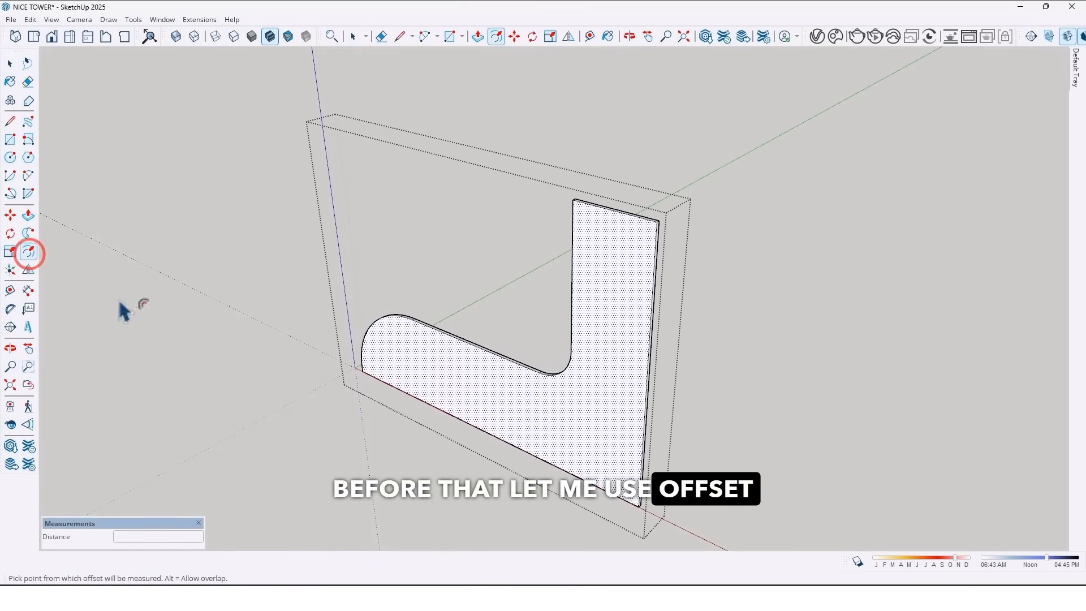
{"action": "left_click", "coordinate": [423, 349]}
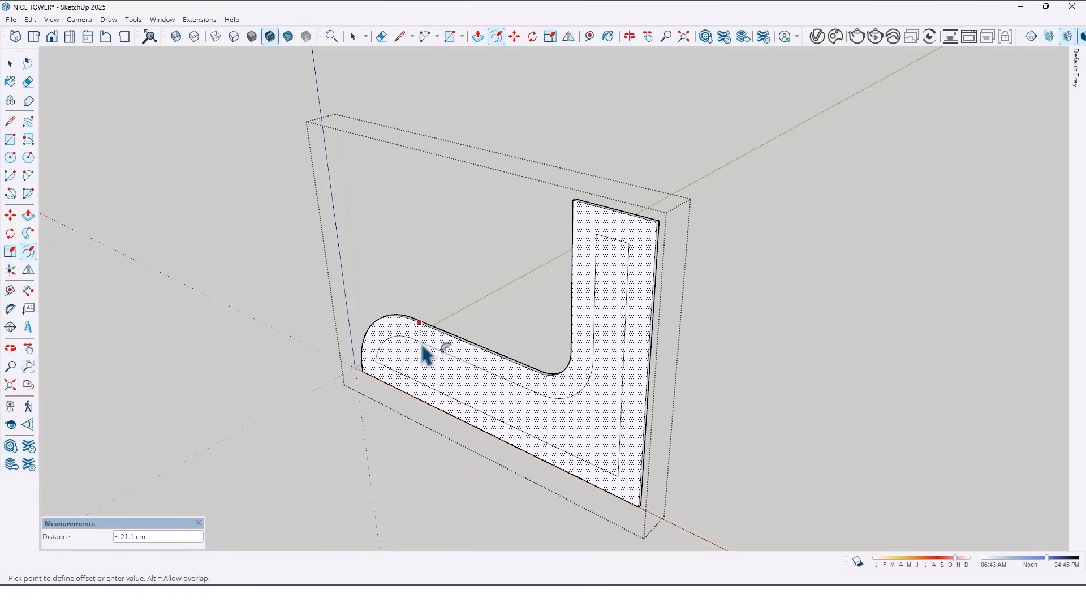
{"action": "key", "text": "Return"}
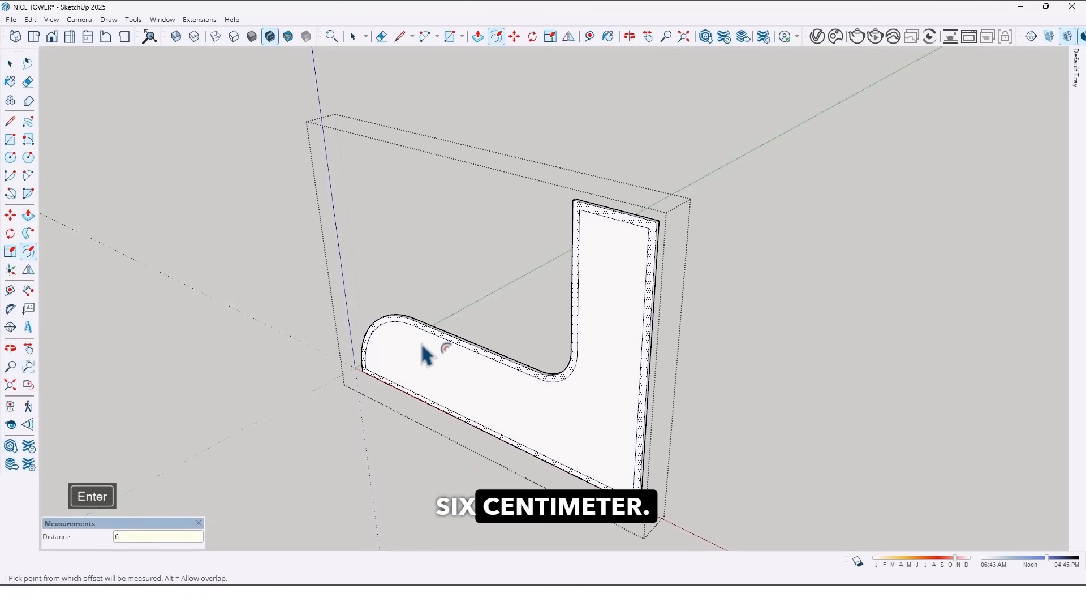
{"action": "key", "text": "Escape"}
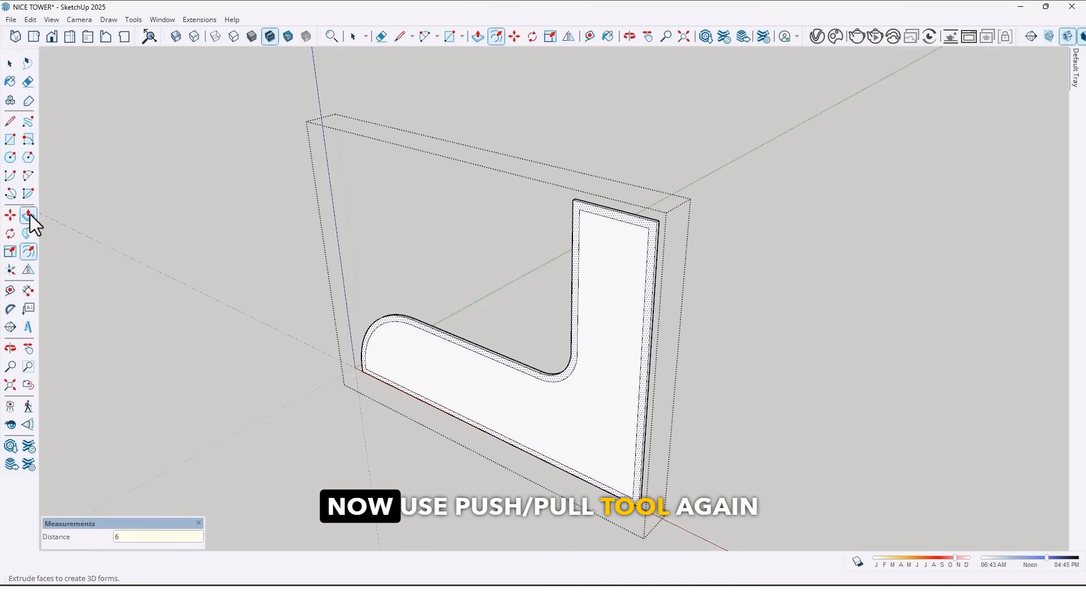
- Pull the inner face within the offset outline 3 cm forward and leave the group
{"action": "left_click", "coordinate": [28, 215]}
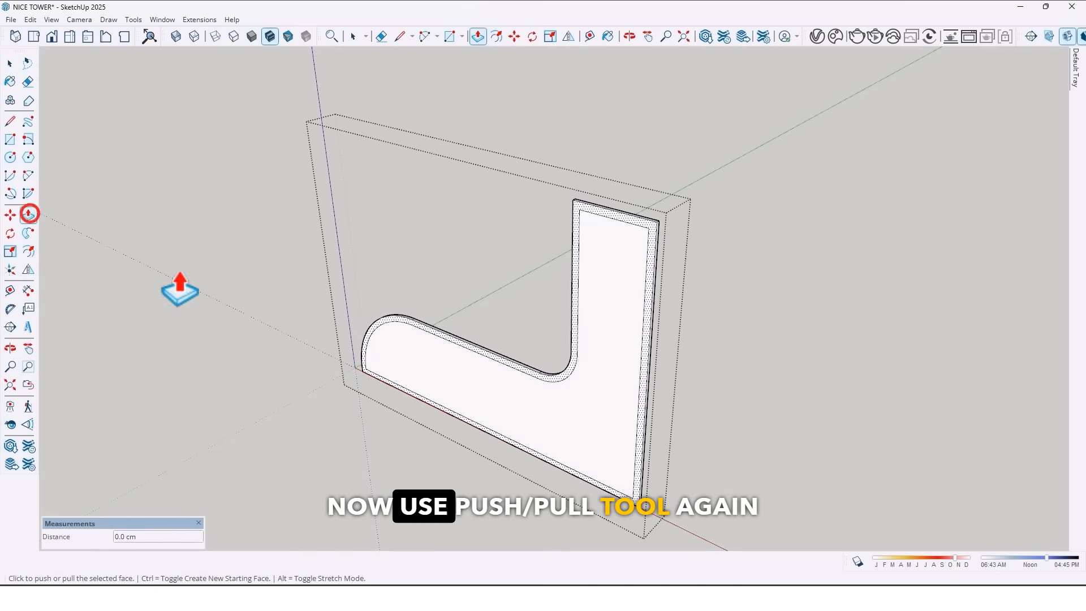
{"action": "left_click", "coordinate": [468, 380]}
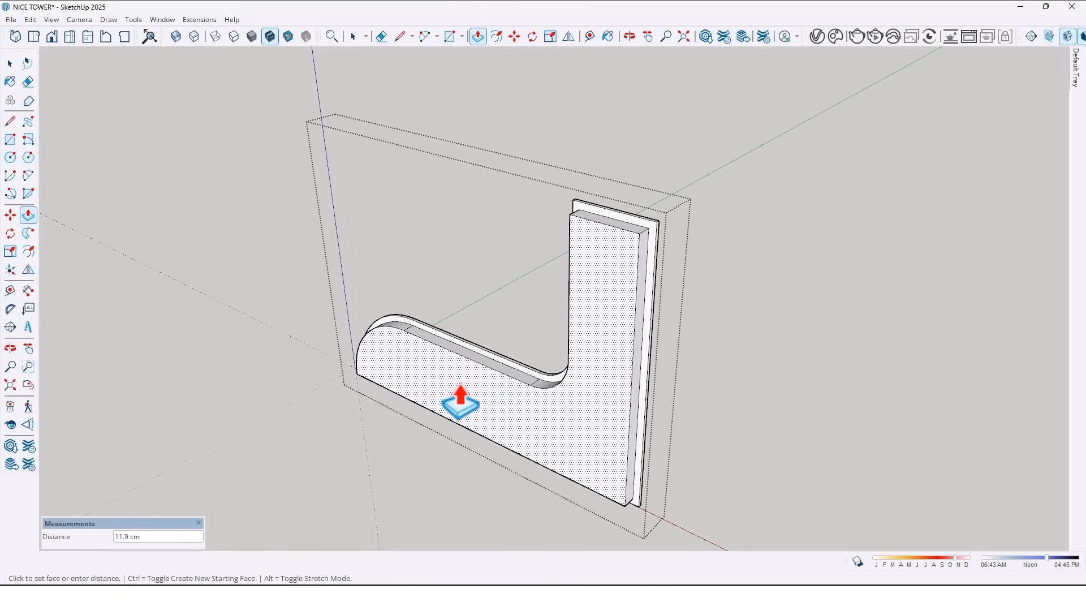
{"action": "type", "text": "3"}
{"action": "key", "text": "Return"}
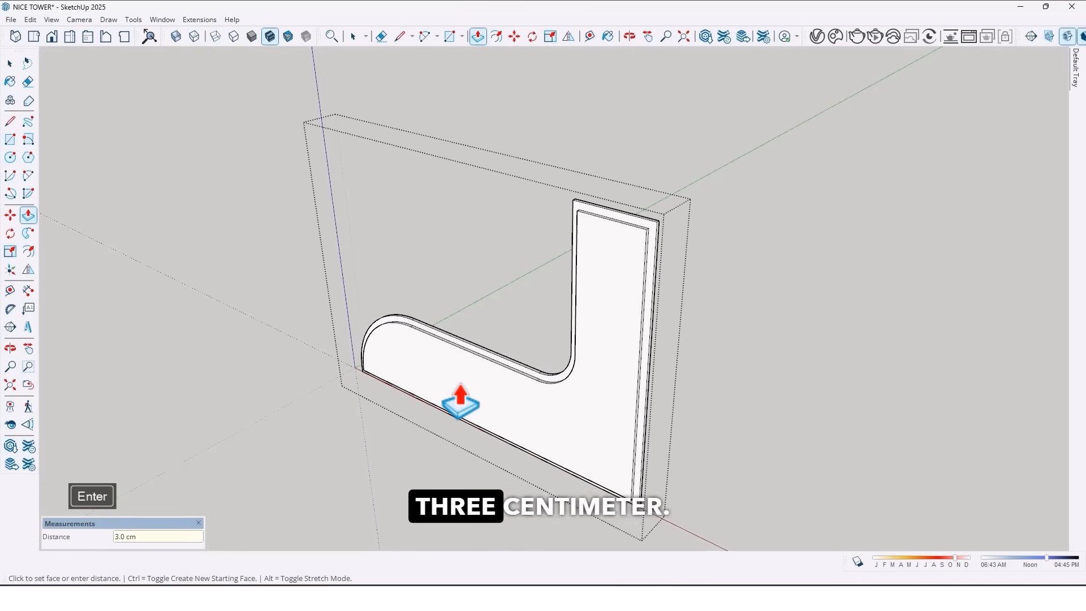
{"action": "key", "text": "Escape"}
{"action": "key", "text": "Escape"}
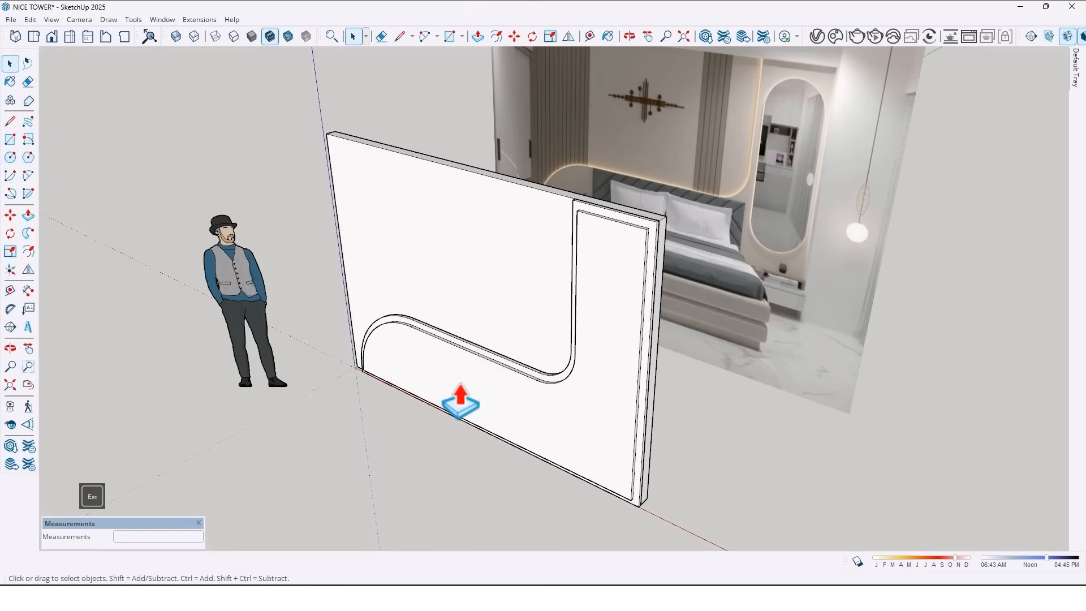
- Flip the L-shaped panel group front to back about its green-axis plane
{"action": "left_click", "coordinate": [459, 383]}
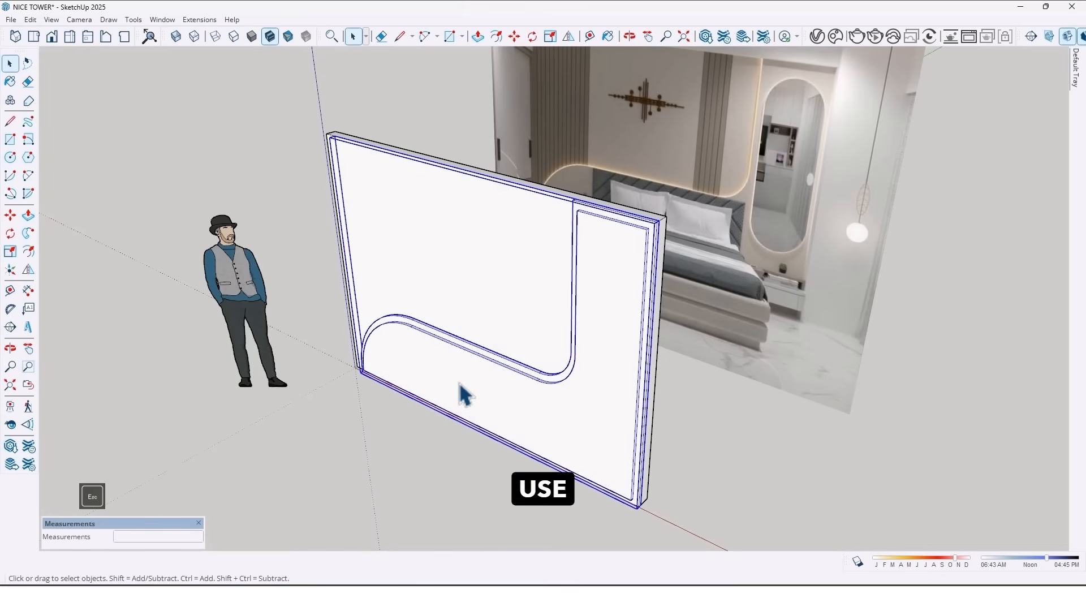
{"action": "left_click", "coordinate": [28, 270]}
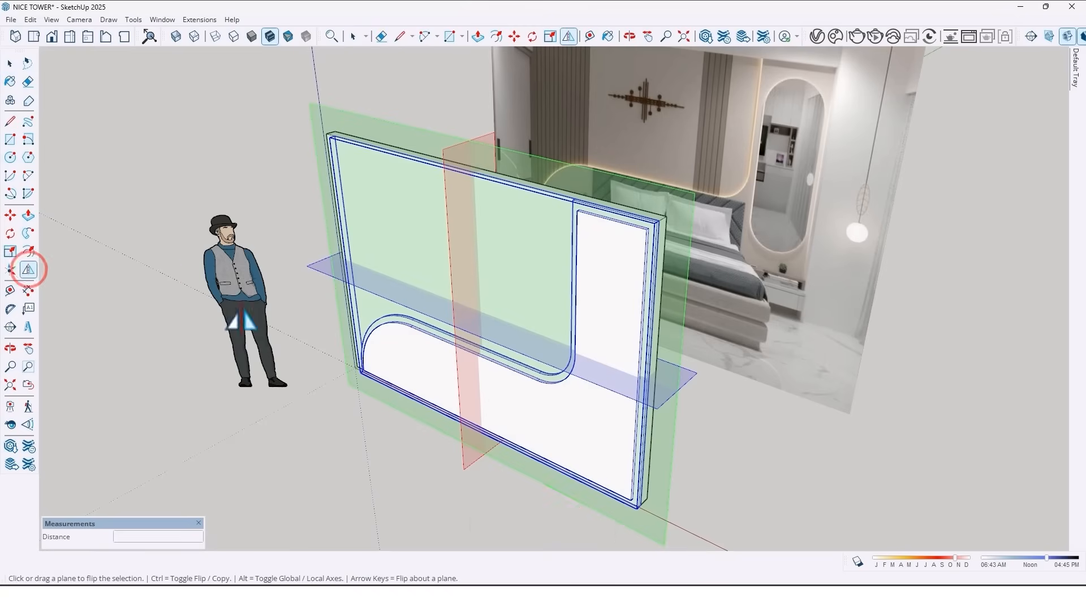
{"action": "left_click", "coordinate": [325, 111]}
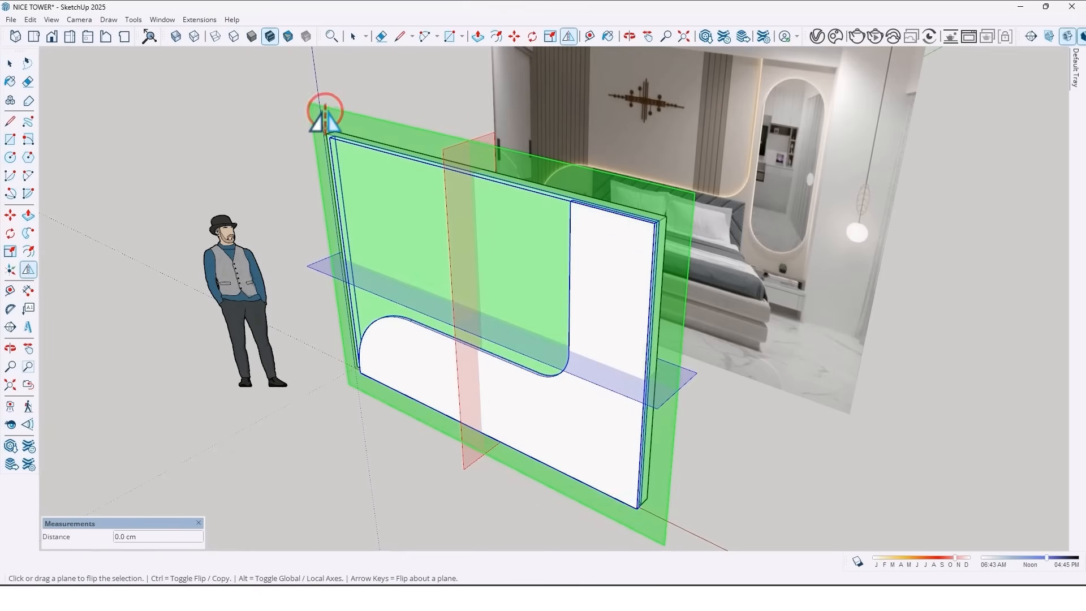
{"action": "key", "text": "space"}
- Open the rectangular slab group behind the L-shaped panel for editing
{"action": "middle_click_drag", "start_coordinate": [933, 548], "coordinate": [817, 291]}
{"action": "scroll", "coordinate": [461, 409], "scroll_direction": "down", "scroll_amount": 2}
{"action": "middle_click_drag", "start_coordinate": [460, 410], "coordinate": [650, 341]}
{"action": "middle_click_drag", "start_coordinate": [651, 341], "coordinate": [652, 310], "text": "shift"}
{"action": "scroll", "coordinate": [652, 310], "scroll_direction": "down", "scroll_amount": 2}
{"action": "middle_click_drag", "start_coordinate": [518, 317], "coordinate": [557, 309], "text": "shift"}
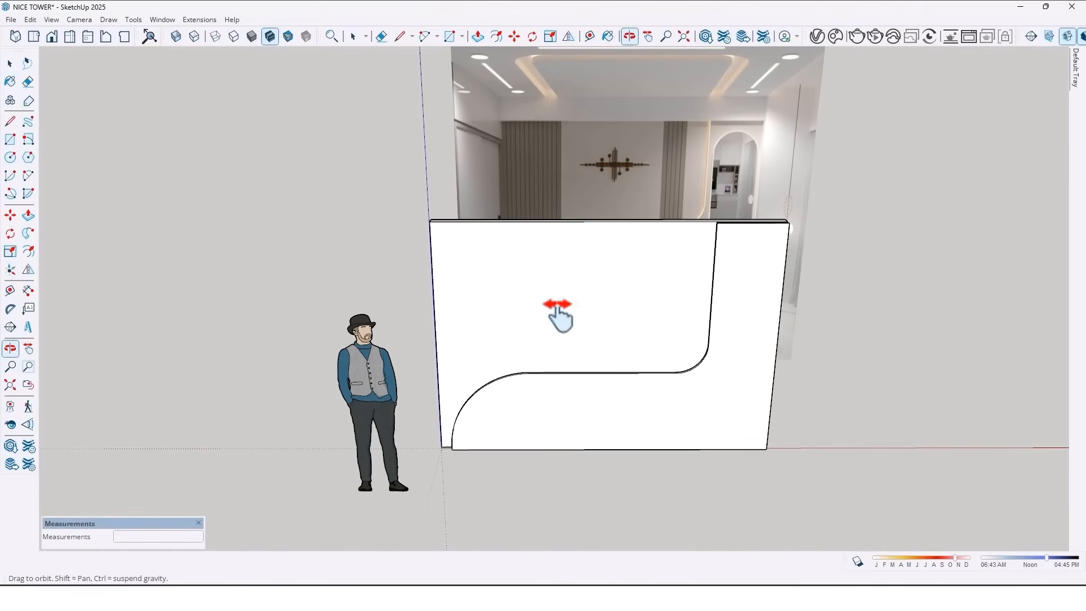
{"action": "double_click", "coordinate": [488, 300]}
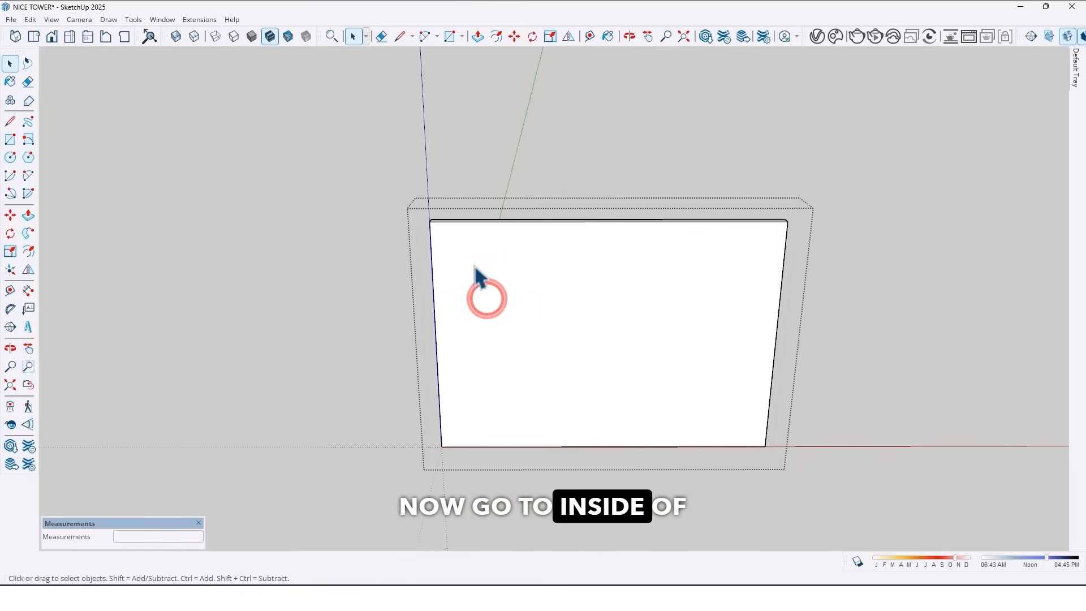
{"action": "key", "text": "o"}
{"action": "left_click_drag", "start_coordinate": [494, 249], "coordinate": [465, 270]}
{"action": "scroll", "coordinate": [476, 286], "scroll_direction": "up", "scroll_amount": 2}
{"action": "middle_click_drag", "start_coordinate": [487, 303], "coordinate": [475, 243], "text": "shift"}
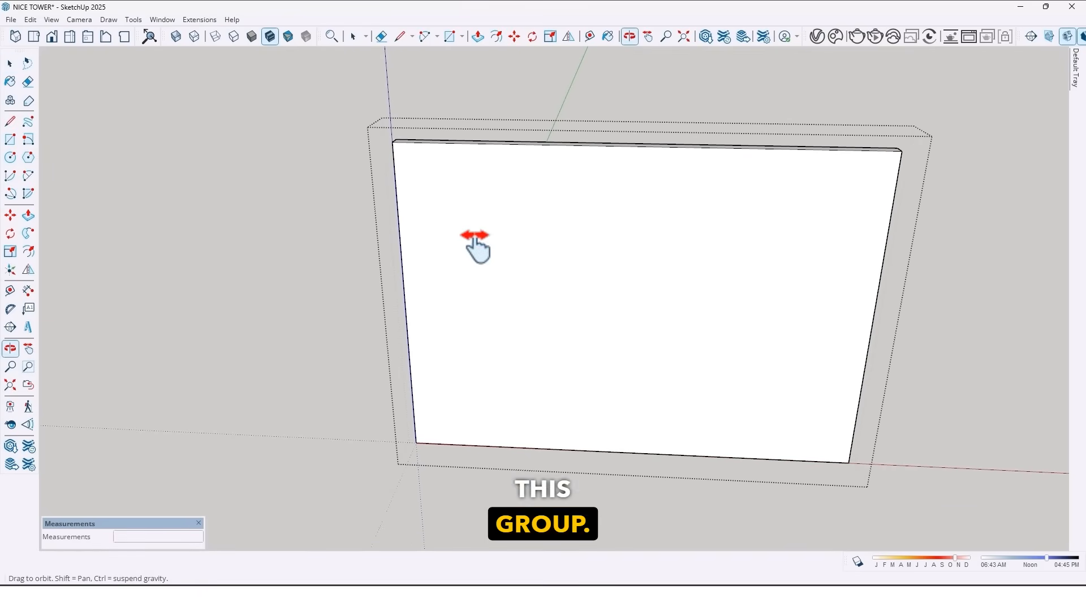
- Copy the slab's front vertical edge at the blue axis 90 cm along the red axis
{"action": "left_click", "coordinate": [10, 215]}
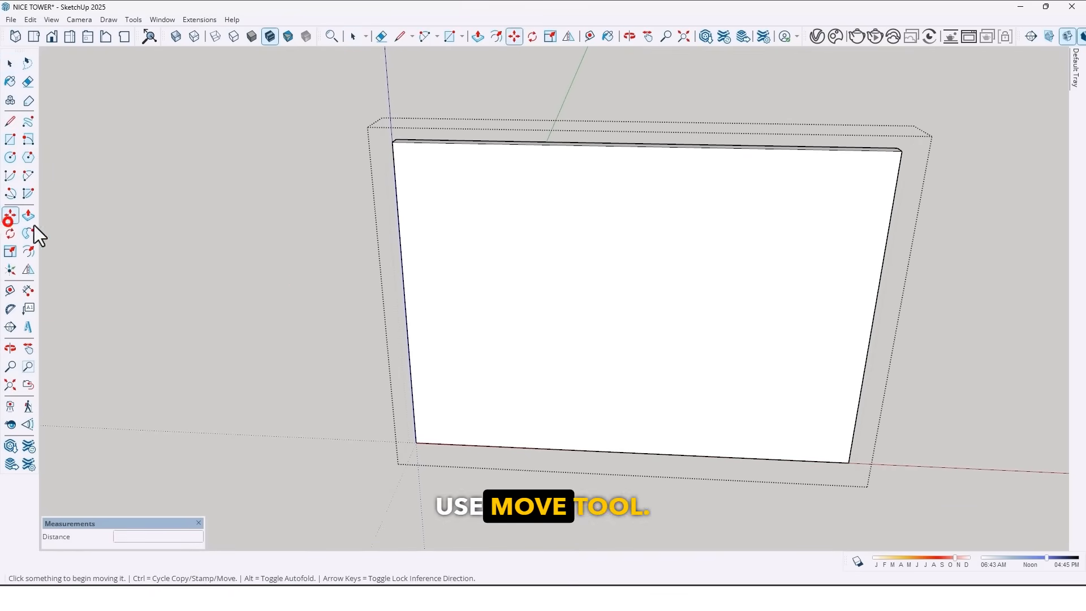
{"action": "left_click", "coordinate": [402, 281]}
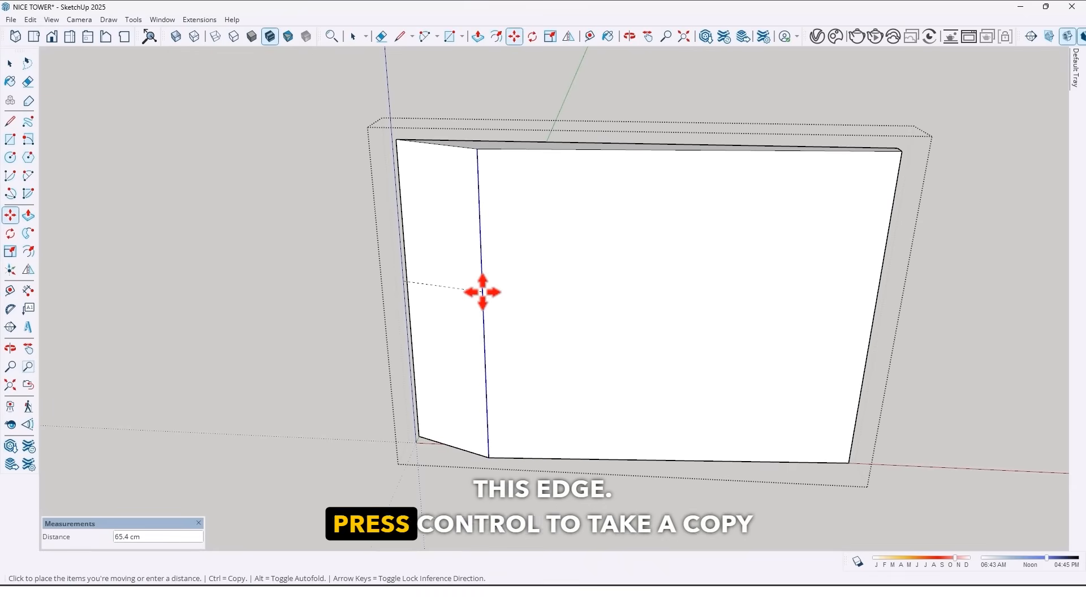
{"action": "key", "text": "ctrl"}
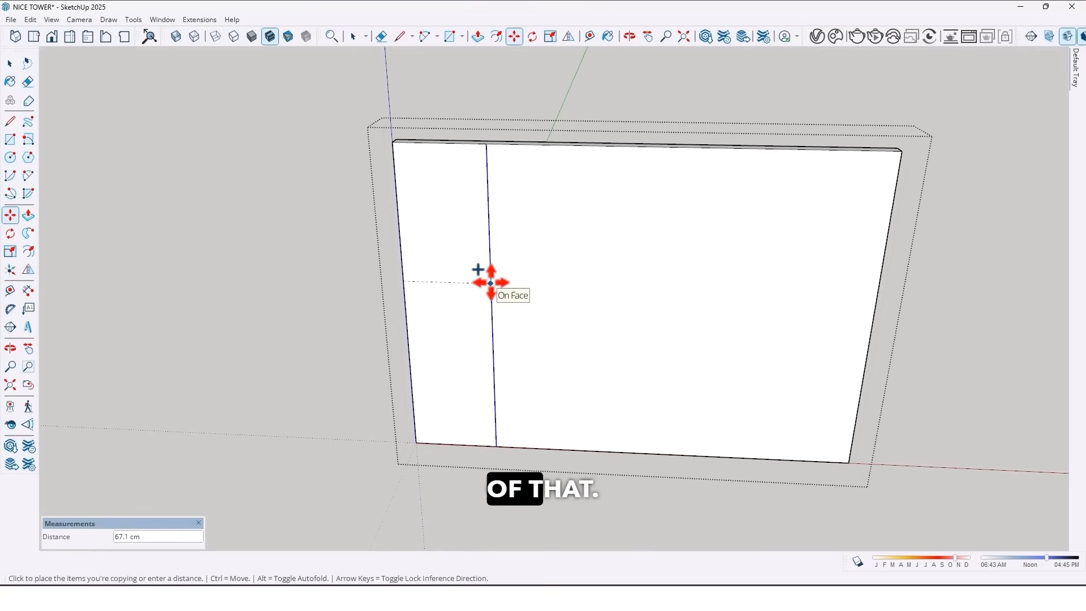
{"action": "key", "text": "Right"}
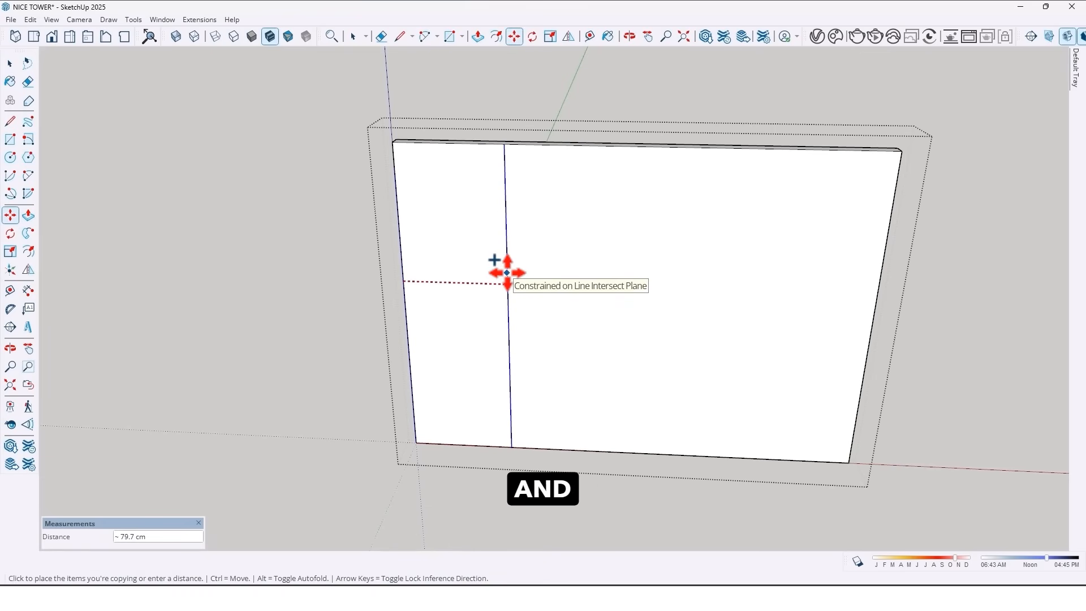
{"action": "type", "text": "9"}
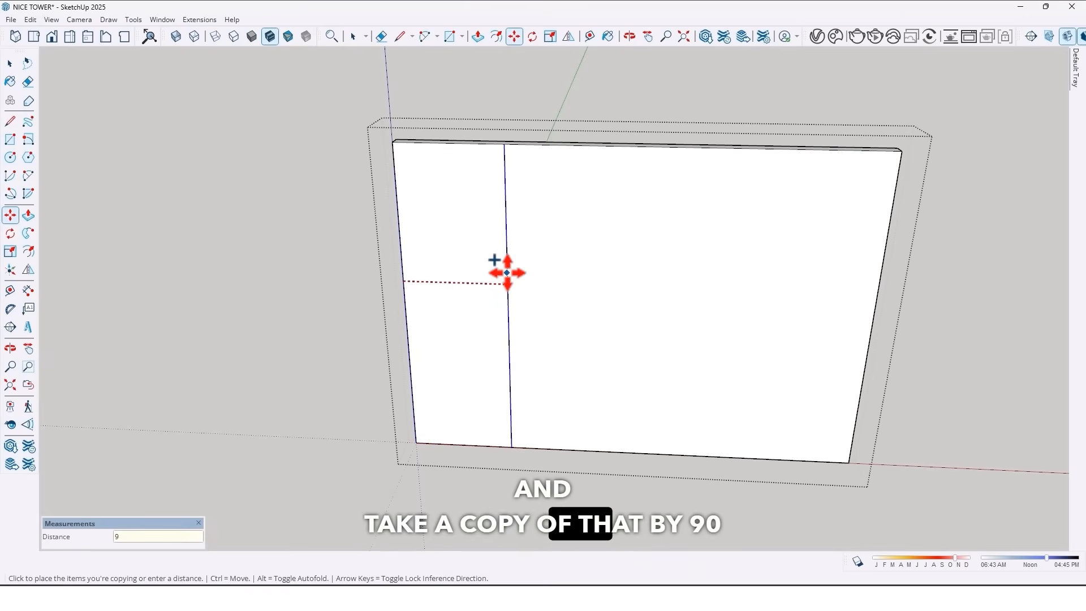
{"action": "type", "text": "0"}
{"action": "key", "text": "Return"}
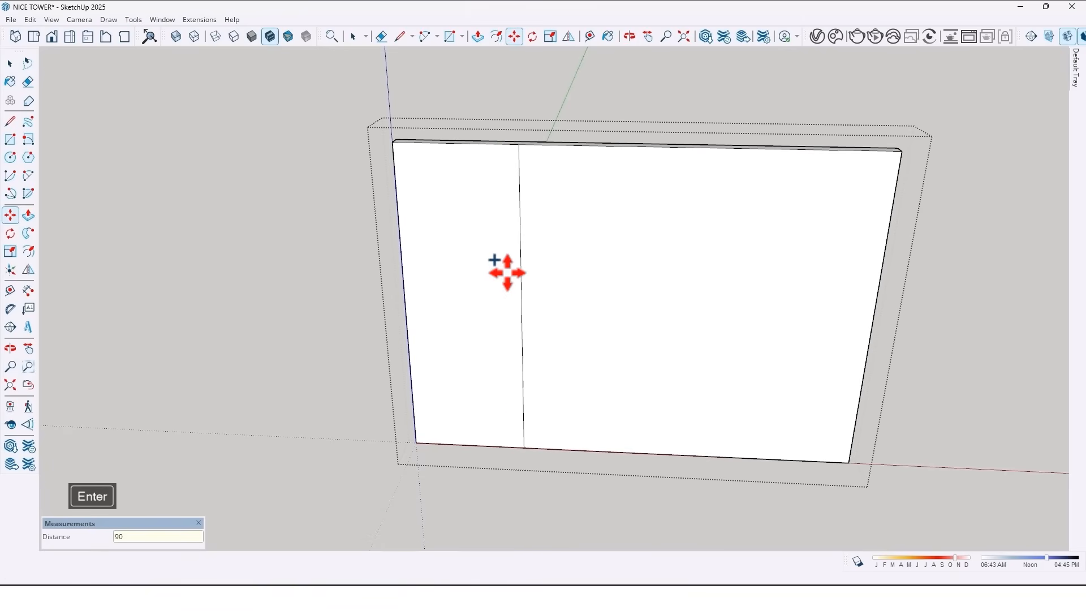
- Copy the vertical dividing line 160 cm farther along the red axis, toward the upright part of the L-shaped panel
{"action": "scroll", "coordinate": [494, 259], "scroll_direction": "down", "scroll_amount": 3}
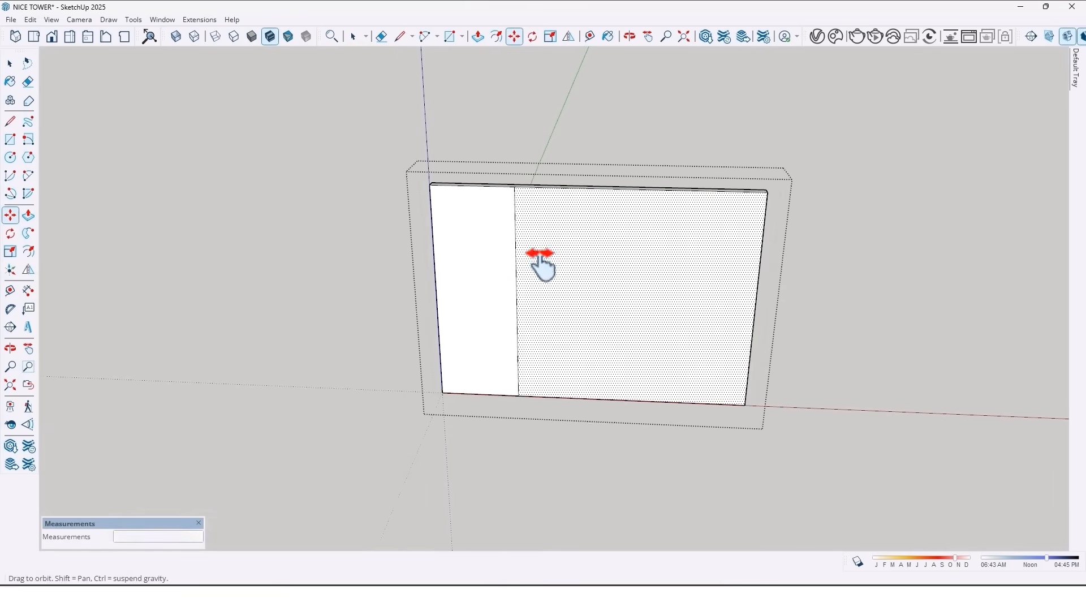
{"action": "middle_click_drag", "start_coordinate": [538, 267], "coordinate": [478, 303], "text": "shift"}
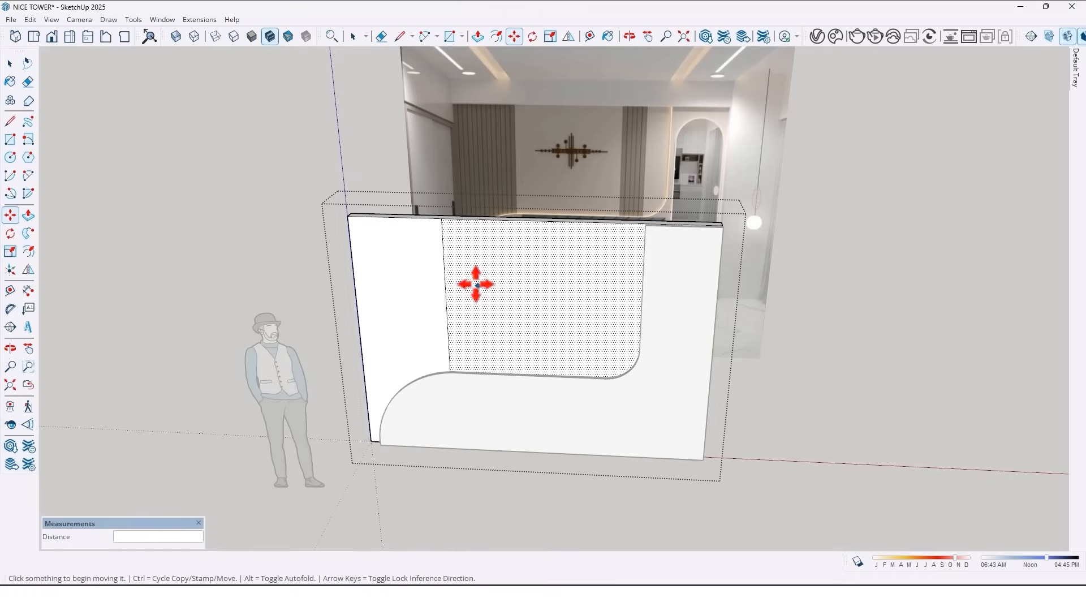
{"action": "scroll", "coordinate": [444, 260], "scroll_direction": "up", "scroll_amount": 2}
{"action": "left_click", "coordinate": [439, 261]}
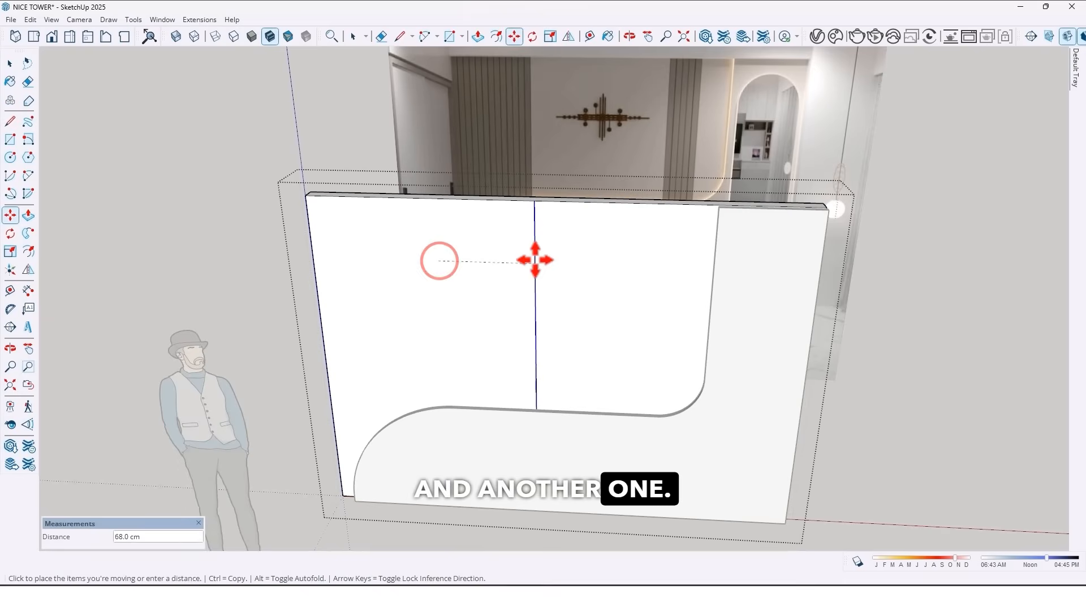
{"action": "key", "text": "ctrl"}
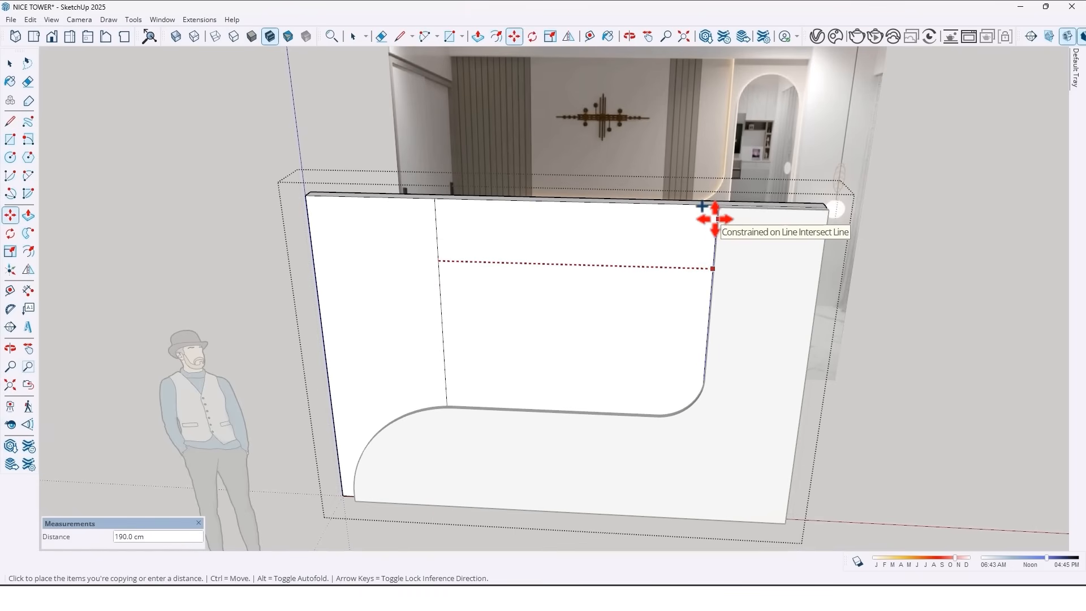
{"action": "type", "text": "160"}
{"action": "key", "text": "Return"}
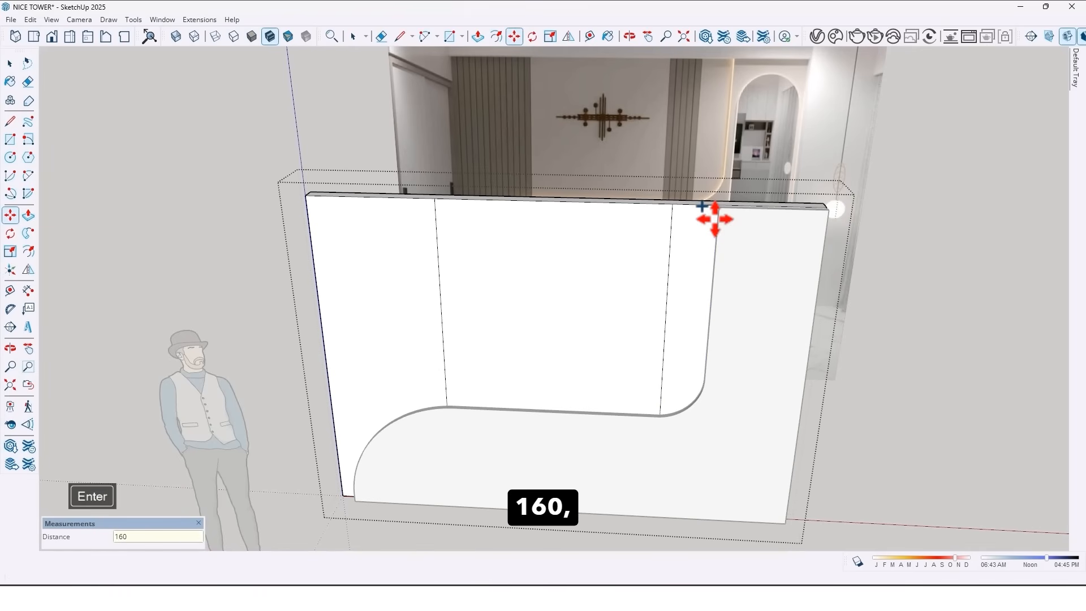
- Copy the second dividing line 31 cm back toward the first one to mark out a narrow strip
{"action": "key", "text": "ctrl"}
{"action": "left_click", "coordinate": [668, 260]}
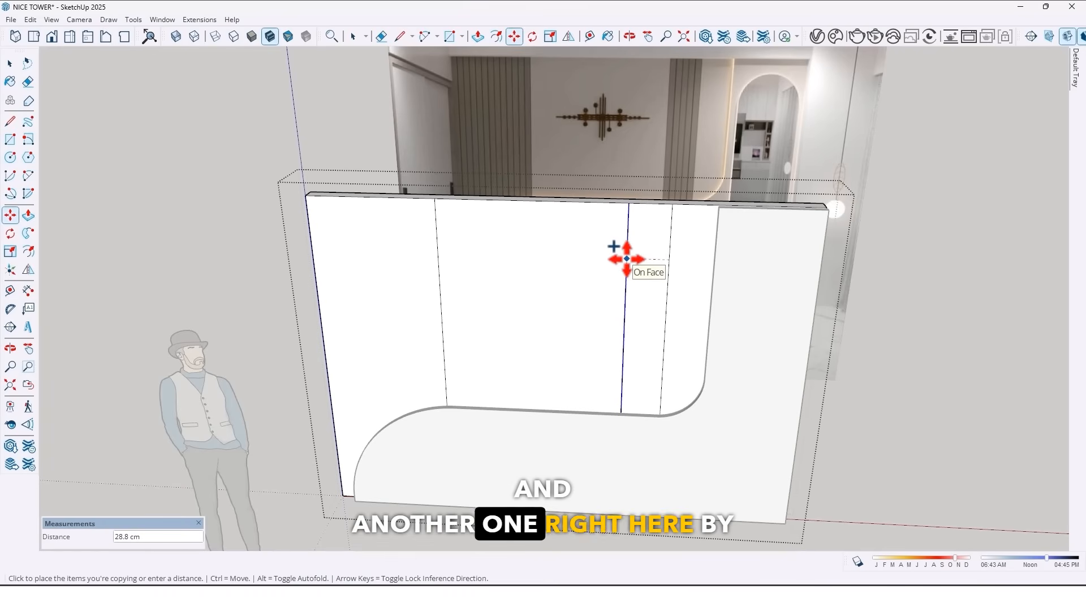
{"action": "type", "text": "31"}
{"action": "key", "text": "Return"}
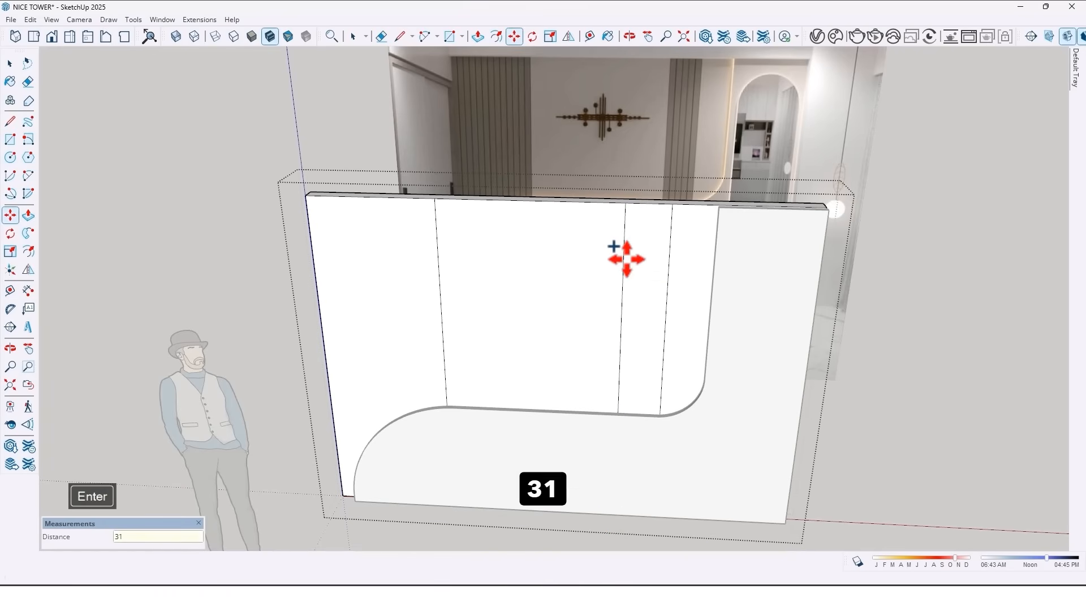
- Select the 31 cm strip face and the 90 cm strip face on the slab and copy them to the clipboard
{"action": "middle_click_drag", "start_coordinate": [627, 260], "coordinate": [620, 291]}
{"action": "key", "text": "space"}
{"action": "left_click", "coordinate": [610, 280]}
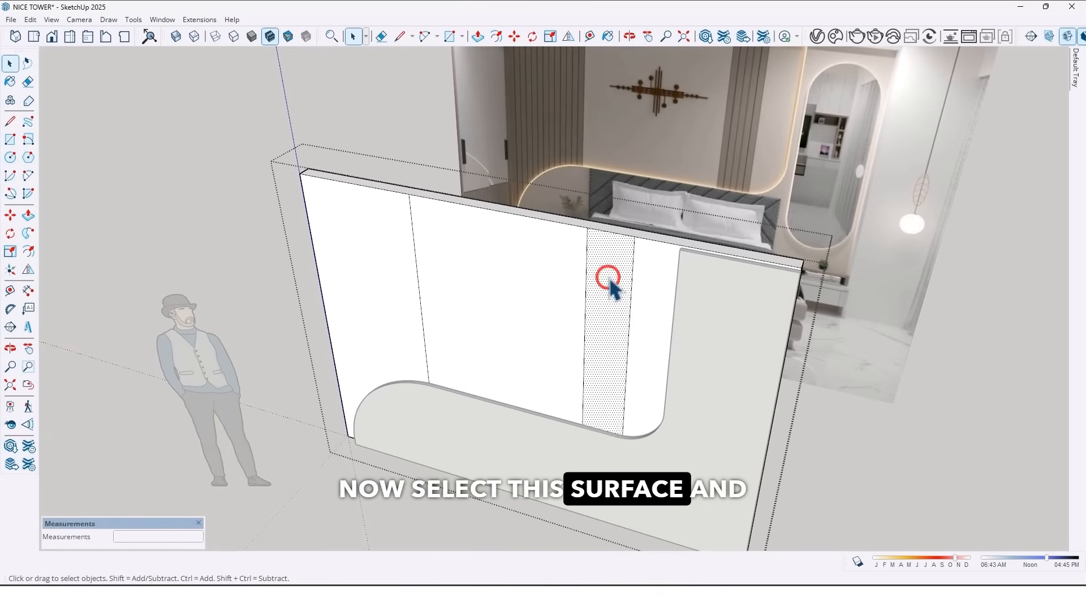
{"action": "left_click", "coordinate": [379, 263], "text": "shift"}
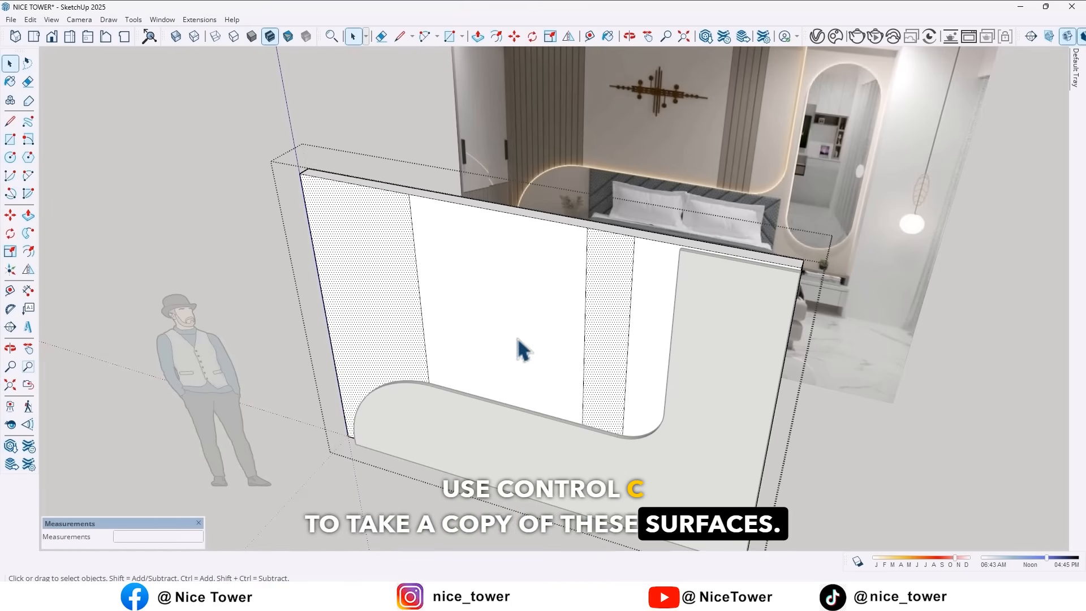
- Push the narrow and the wide strip faces 2 cm into the slab and leave the group
{"action": "middle_click_drag", "start_coordinate": [589, 283], "coordinate": [553, 301]}
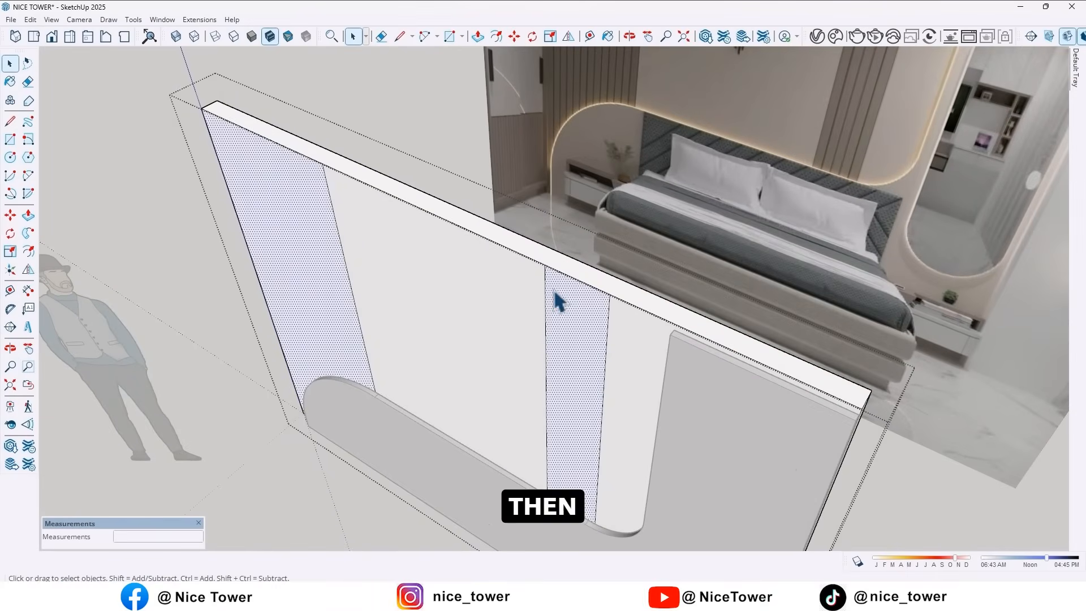
{"action": "left_click", "coordinate": [32, 214]}
{"action": "left_click", "coordinate": [571, 320]}
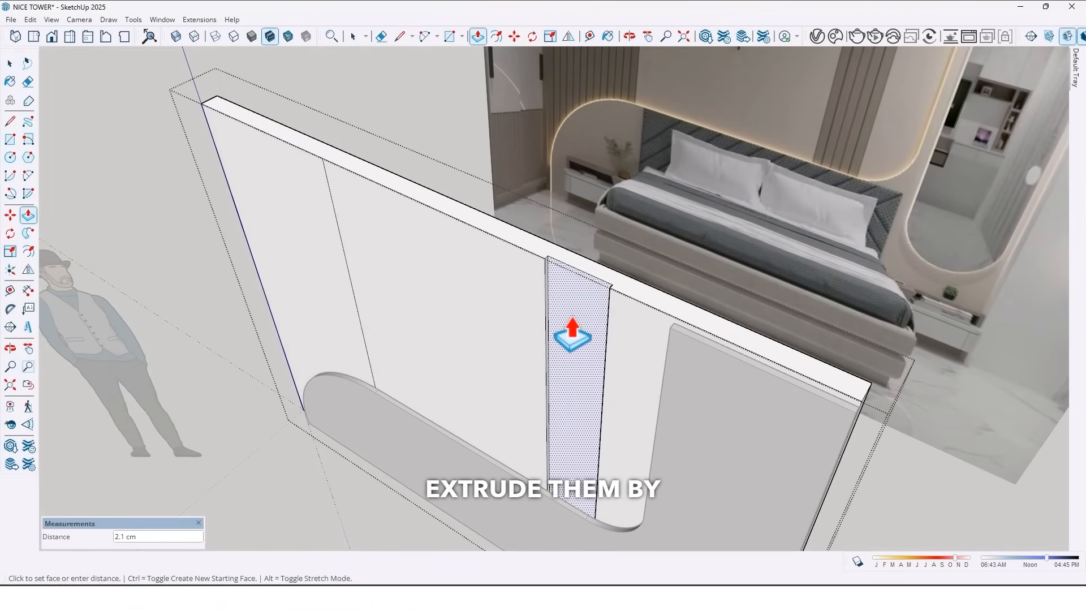
{"action": "type", "text": "2"}
{"action": "key", "text": "Return"}
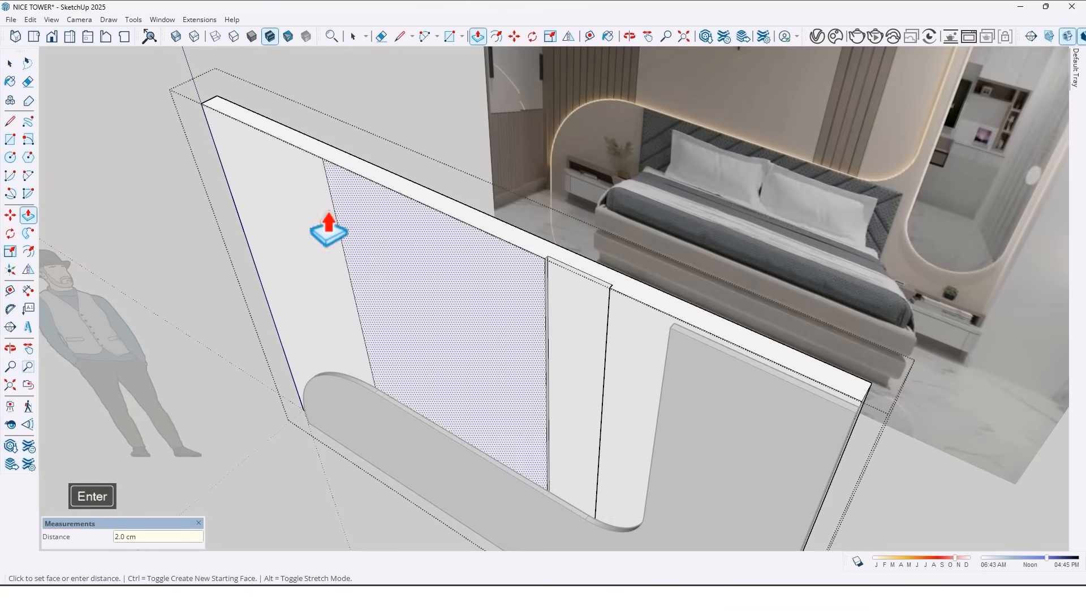
{"action": "double_click", "coordinate": [270, 173]}
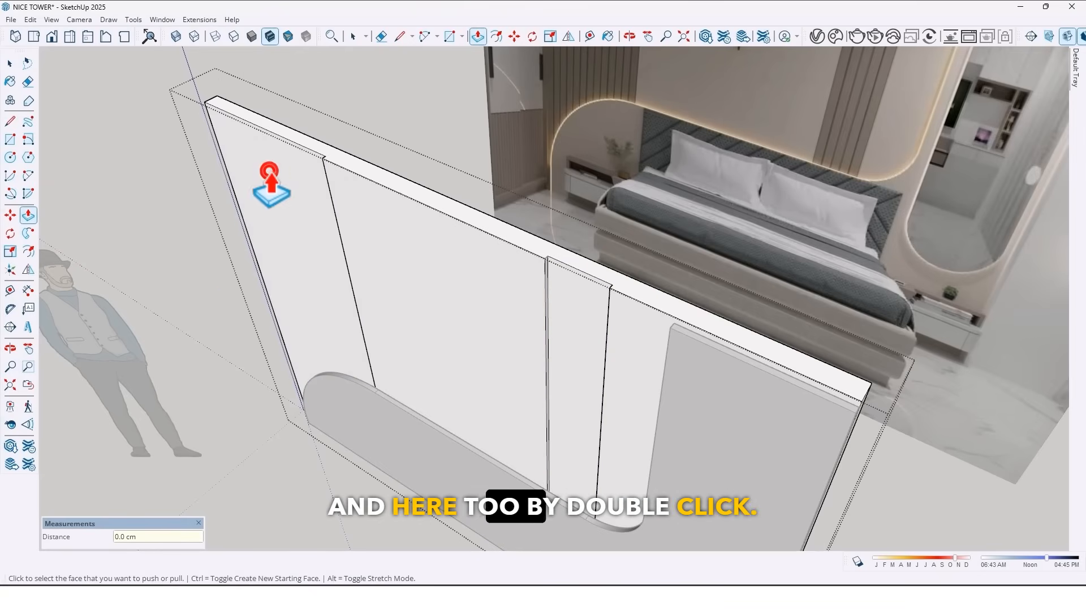
{"action": "middle_click_drag", "start_coordinate": [208, 302], "coordinate": [515, 232]}
{"action": "key", "text": "Escape"}
{"action": "key", "text": "Escape"}
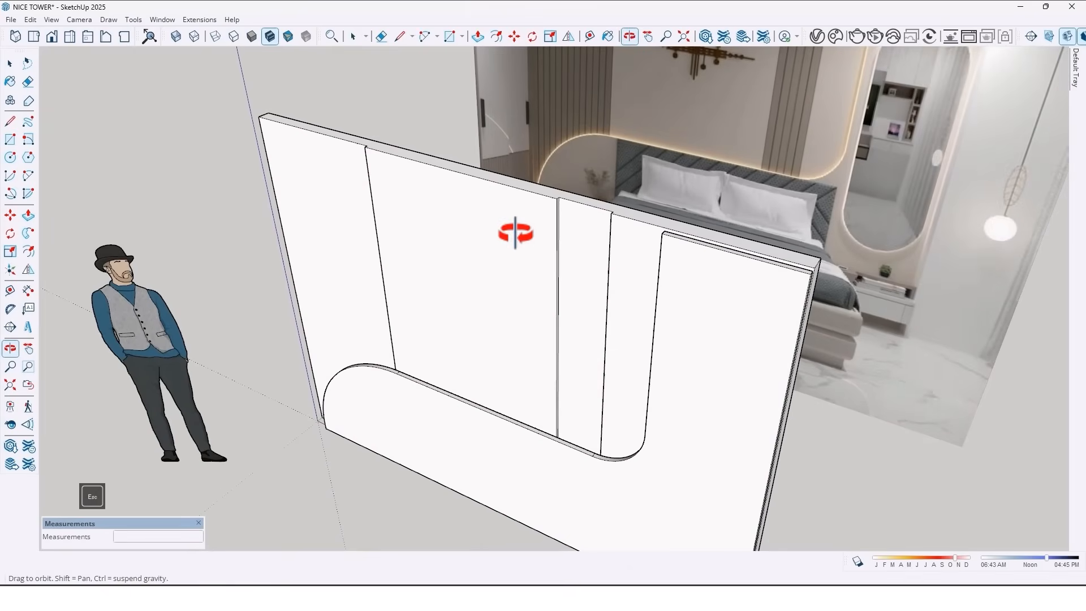
- Paste the two copied strip faces in place, outside the slab group
{"action": "left_click", "coordinate": [30, 20]}
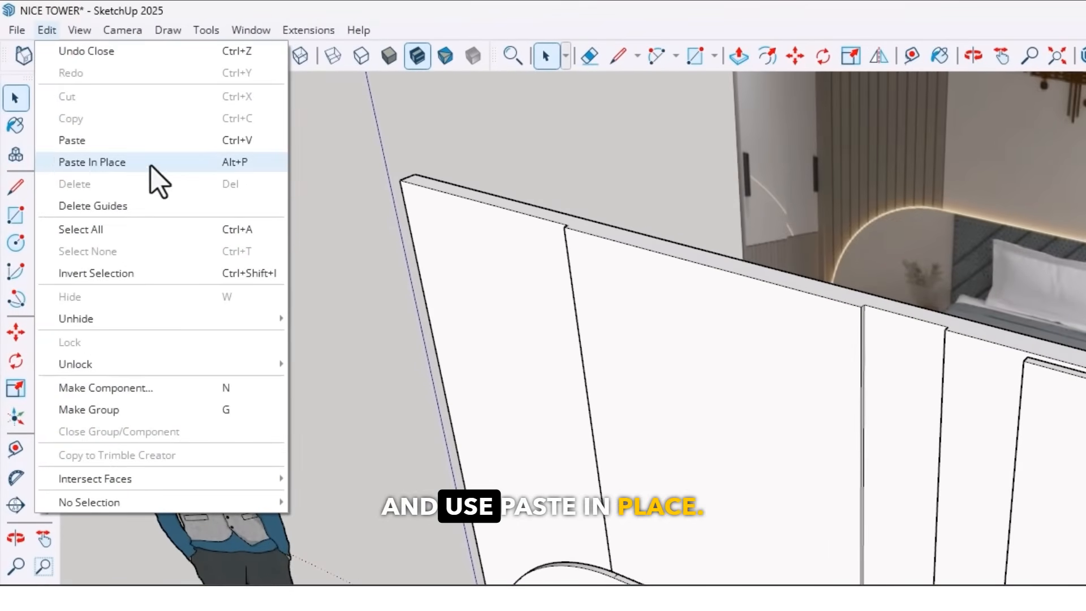
{"action": "left_click", "coordinate": [136, 163]}
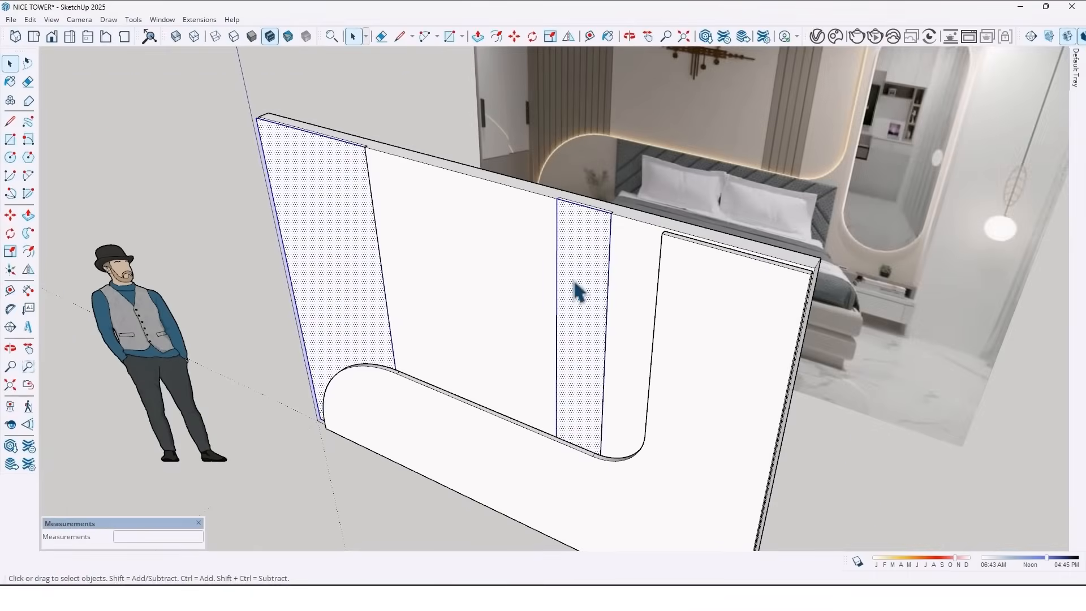
{"action": "middle_click_drag", "start_coordinate": [889, 433], "coordinate": [902, 406]}
{"action": "scroll", "coordinate": [581, 317], "scroll_direction": "up", "scroll_amount": 3}
{"action": "middle_click_drag", "start_coordinate": [574, 395], "coordinate": [509, 260]}
{"action": "scroll", "coordinate": [439, 283], "scroll_direction": "down", "scroll_amount": 2}
{"action": "middle_click_drag", "start_coordinate": [440, 290], "coordinate": [456, 261]}
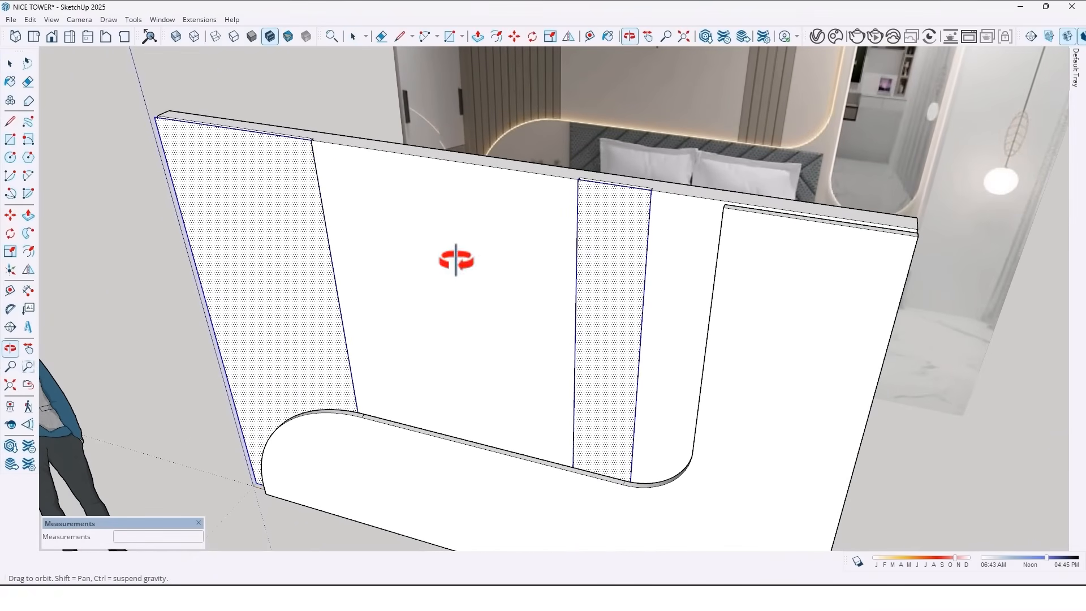
- Show the 1001bit - tools toolbar and start creating vertical louvres on the narrow strip face
{"action": "right_click", "coordinate": [636, 33]}
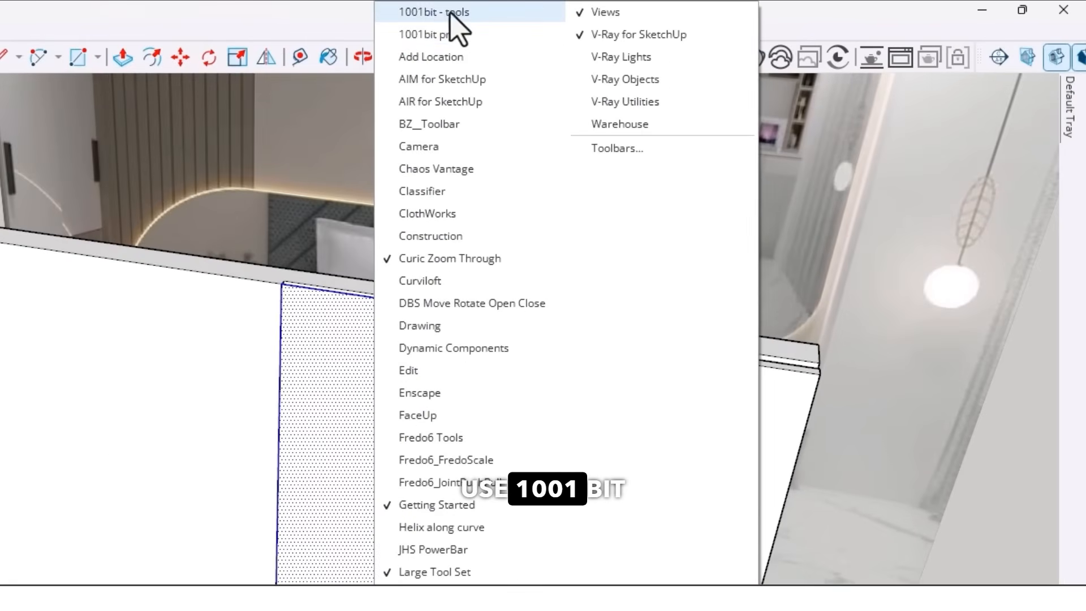
{"action": "left_click", "coordinate": [427, 13]}
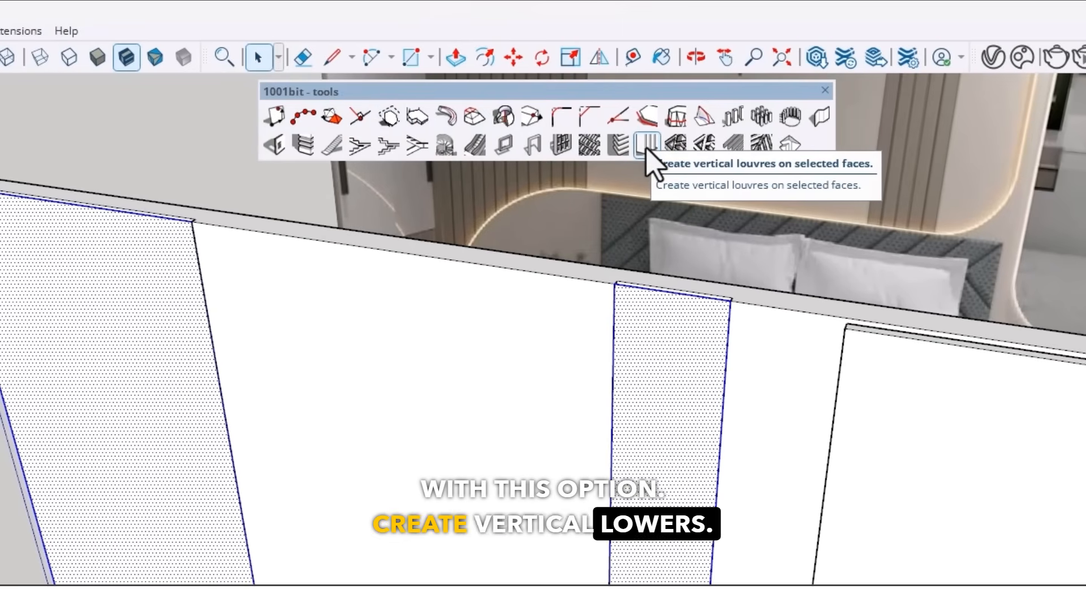
{"action": "left_click", "coordinate": [647, 150]}
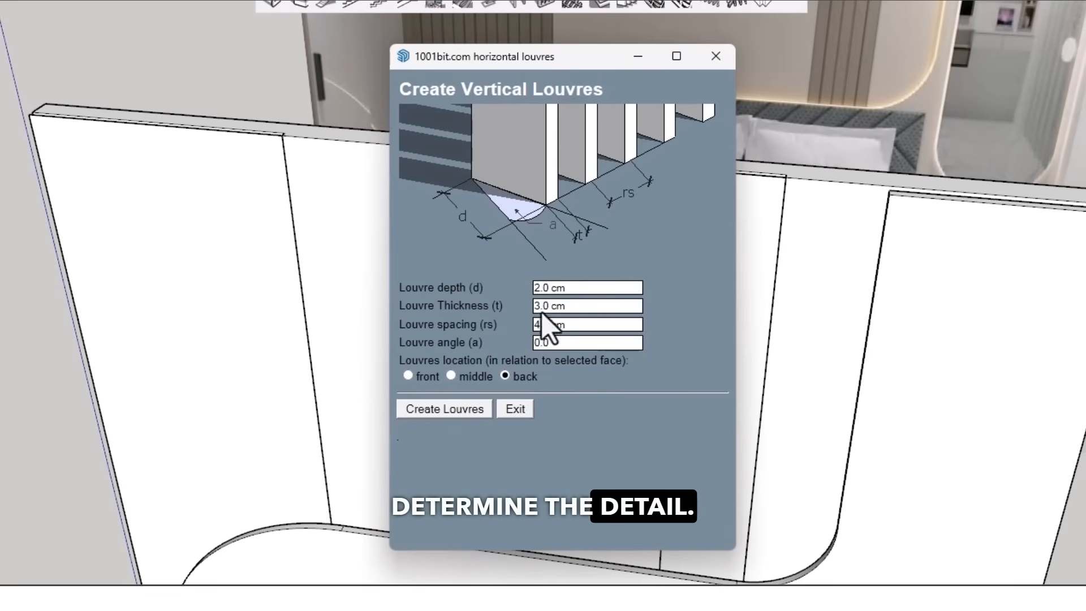
- Create vertical louvres on the narrow strip with 2 cm depth, 5 cm thickness, 6 cm spacing, angle 0 and back location
{"action": "left_click", "coordinate": [563, 288]}
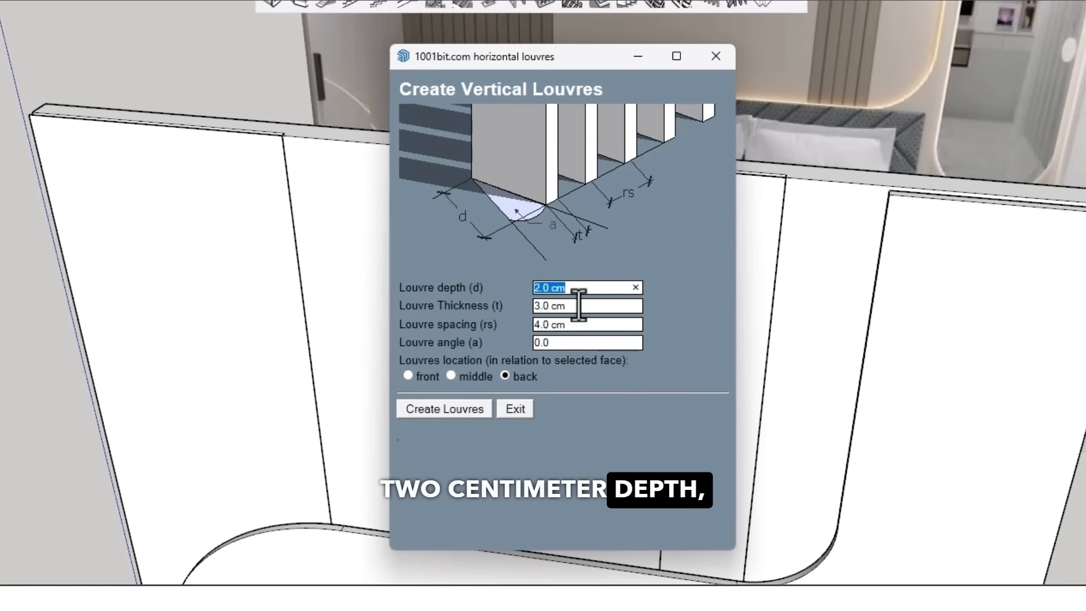
{"action": "left_click", "coordinate": [561, 306]}
{"action": "type", "text": "5"}
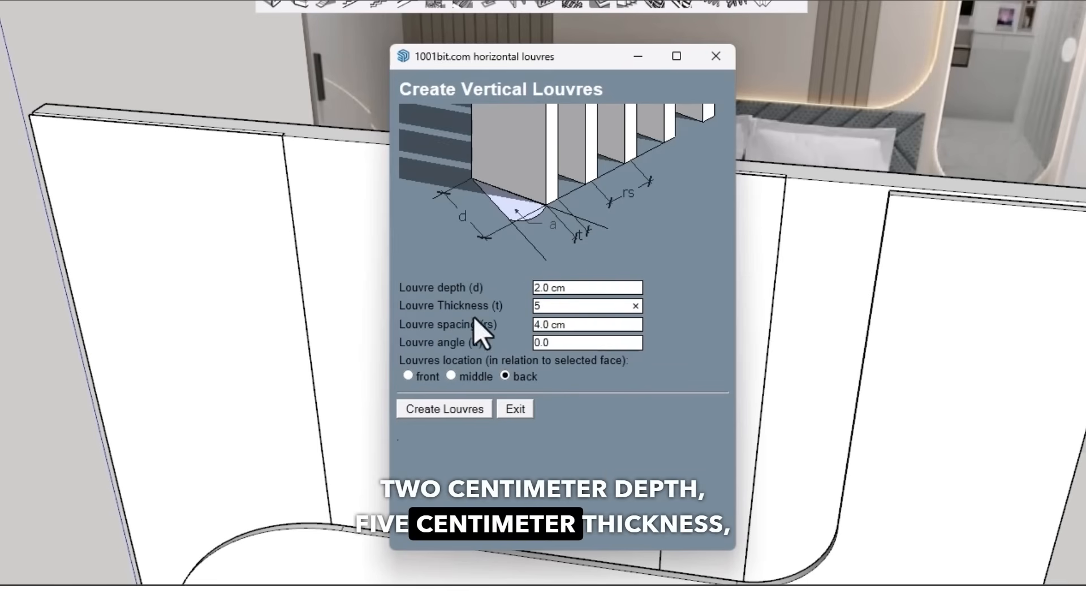
{"action": "left_click", "coordinate": [569, 324]}
{"action": "type", "text": "6"}
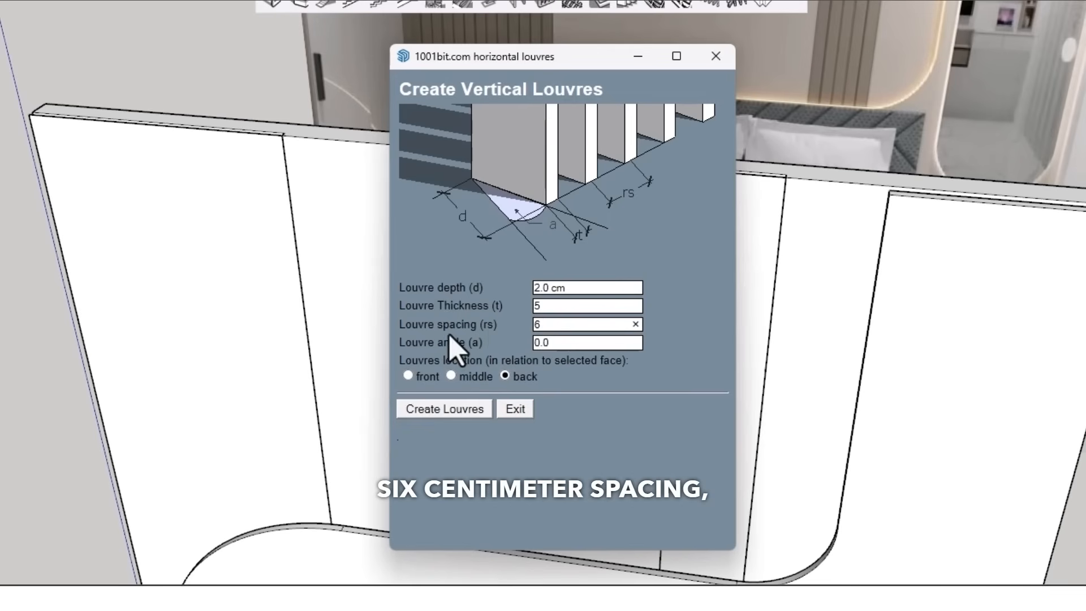
{"action": "left_click", "coordinate": [573, 343]}
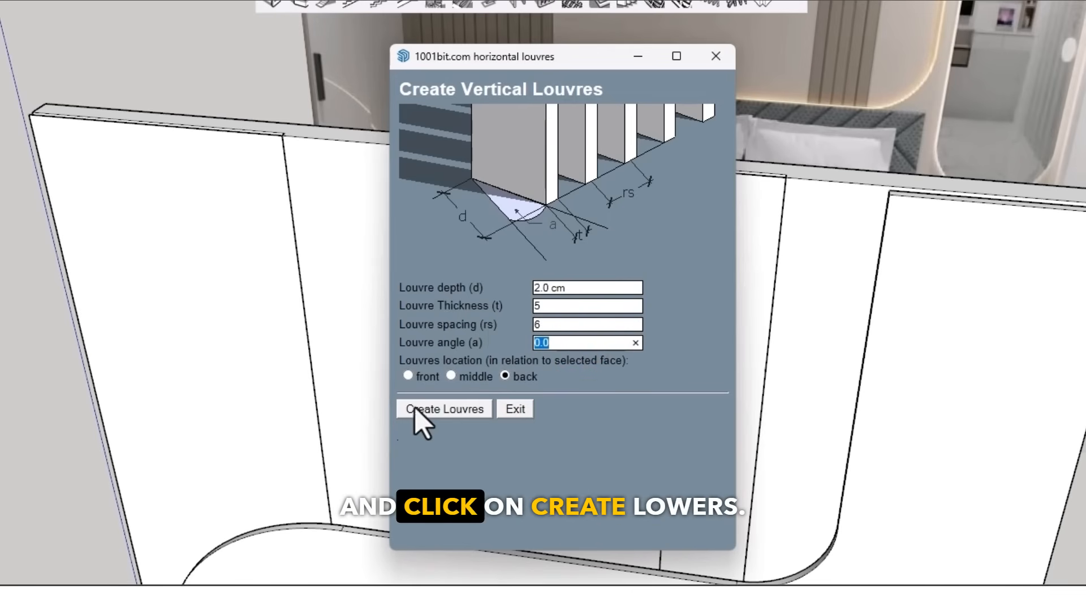
{"action": "left_click", "coordinate": [446, 411]}
{"action": "left_click", "coordinate": [720, 255]}
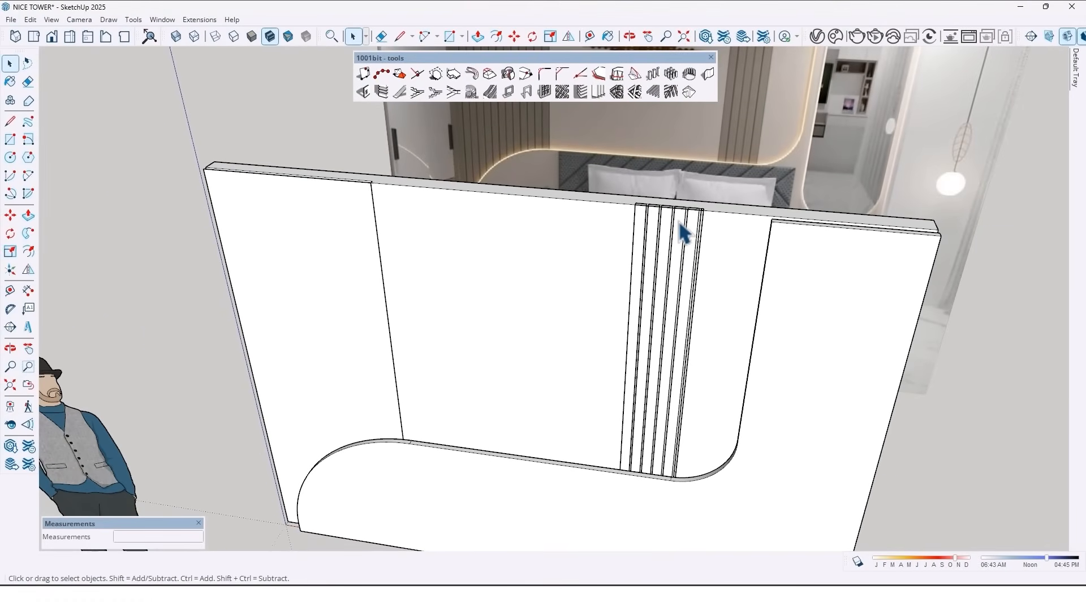
{"action": "scroll", "coordinate": [682, 229], "scroll_direction": "up", "scroll_amount": 3}
{"action": "middle_click_drag", "start_coordinate": [681, 226], "coordinate": [640, 268]}
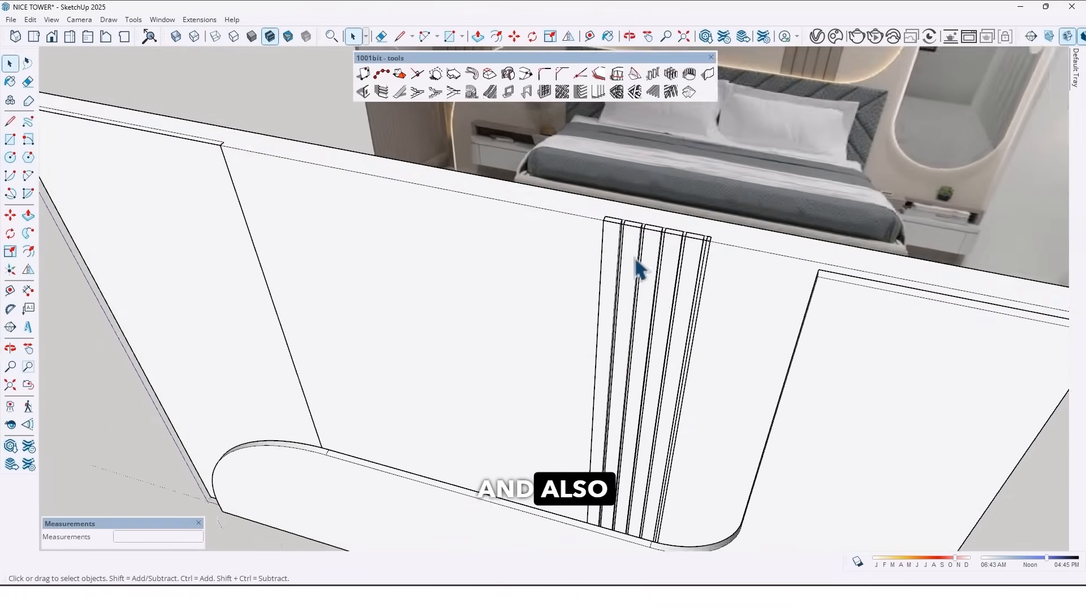
- Create vertical louvres on the wide strip face with 2 cm depth, 5 cm thickness, 6 cm spacing, angle 0 and back location
{"action": "scroll", "coordinate": [639, 269], "scroll_direction": "down", "scroll_amount": 3}
{"action": "left_click", "coordinate": [600, 92]}
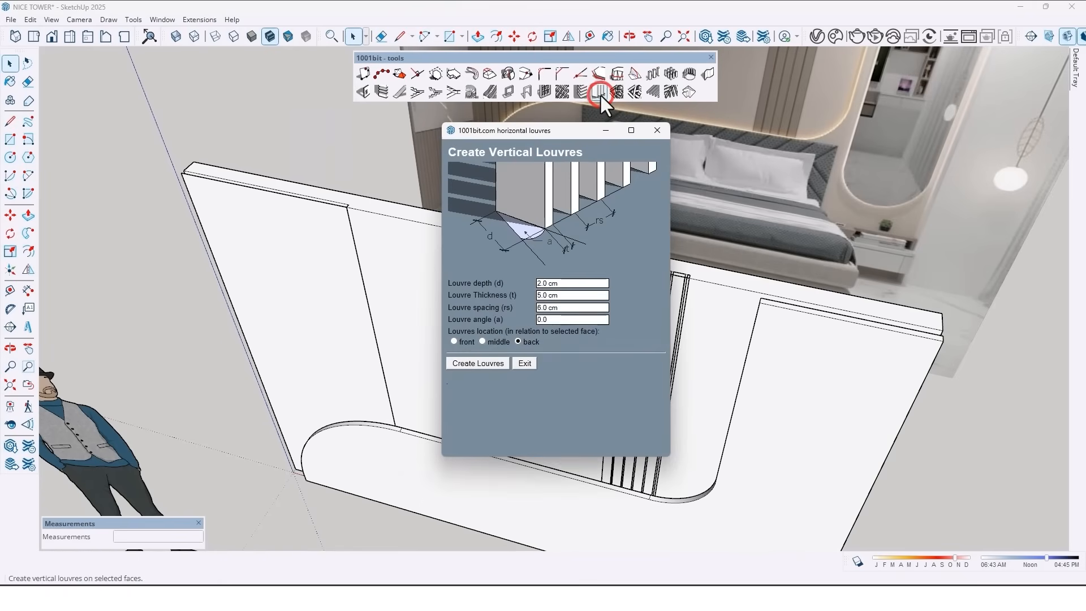
{"action": "left_click", "coordinate": [471, 365]}
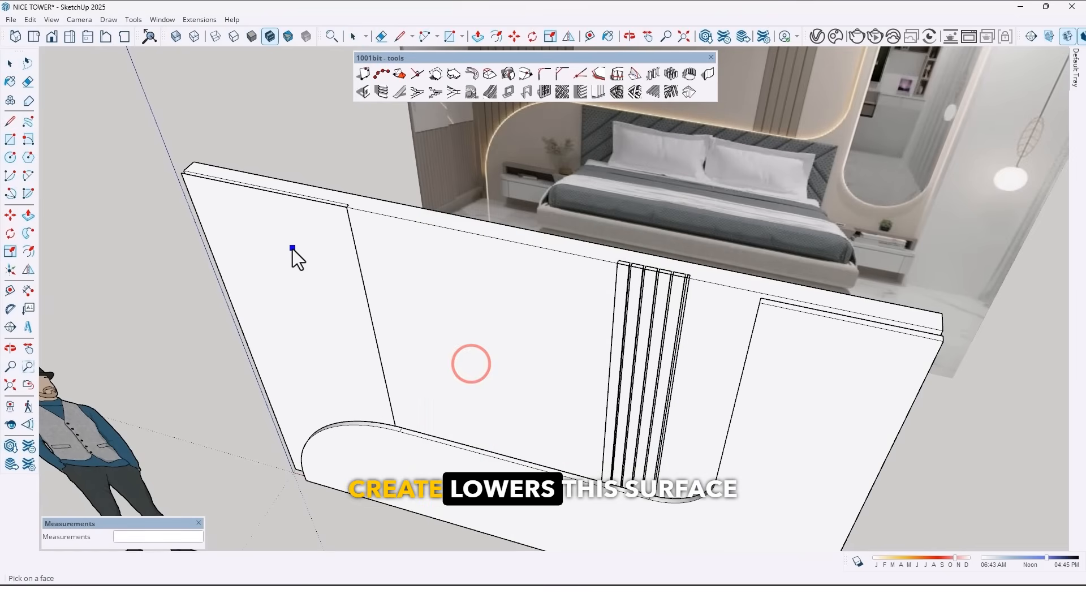
{"action": "left_click", "coordinate": [294, 249]}
- Open the narrow strip's louvre group, delete the partial louvre at its end and leave the group
{"action": "middle_click_drag", "start_coordinate": [298, 257], "coordinate": [679, 215]}
{"action": "middle_click_drag", "start_coordinate": [679, 215], "coordinate": [483, 255], "text": "shift"}
{"action": "scroll", "coordinate": [703, 278], "scroll_direction": "up", "scroll_amount": 3}
{"action": "middle_click_drag", "start_coordinate": [703, 277], "coordinate": [585, 283]}
{"action": "double_click", "coordinate": [584, 285]}
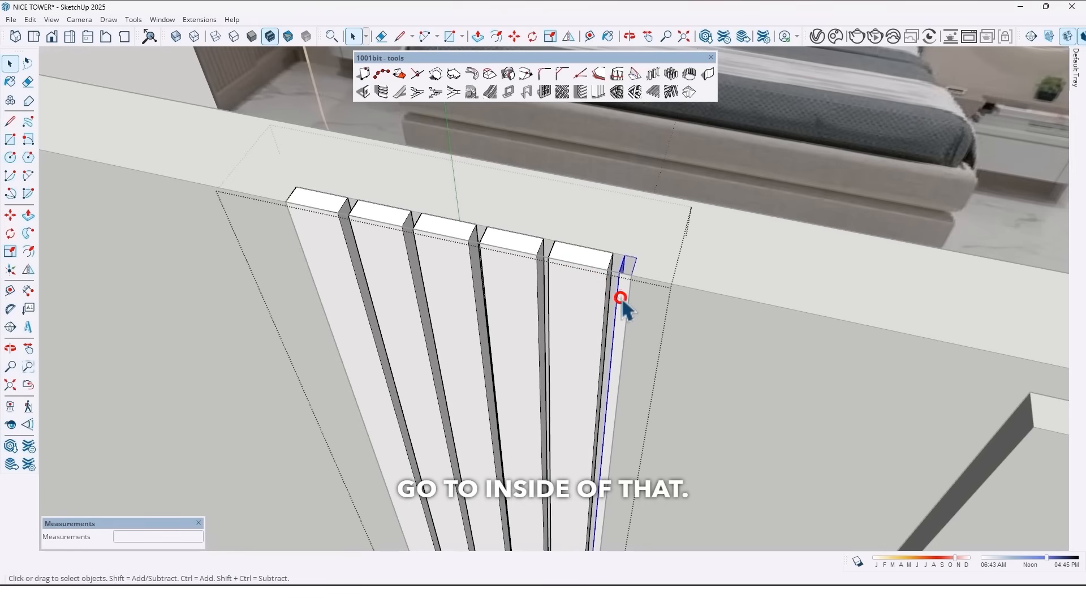
{"action": "key", "text": "Escape"}
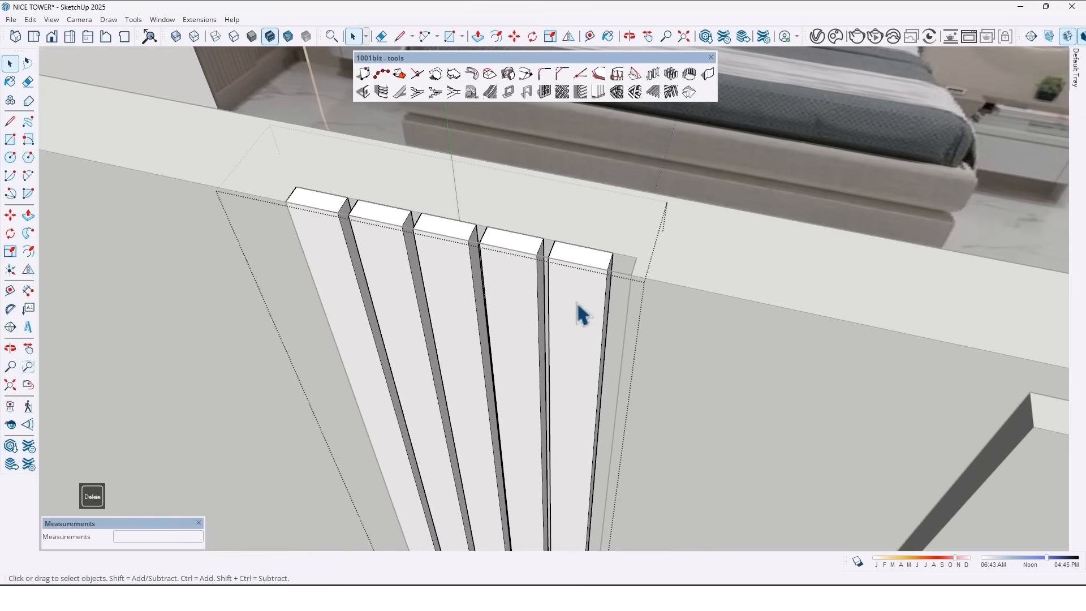
{"action": "key", "text": "Escape"}
- Move the narrow strip's louvre group 1 cm along the recess toward the end where the partial louvre was removed
{"action": "left_click", "coordinate": [528, 302]}
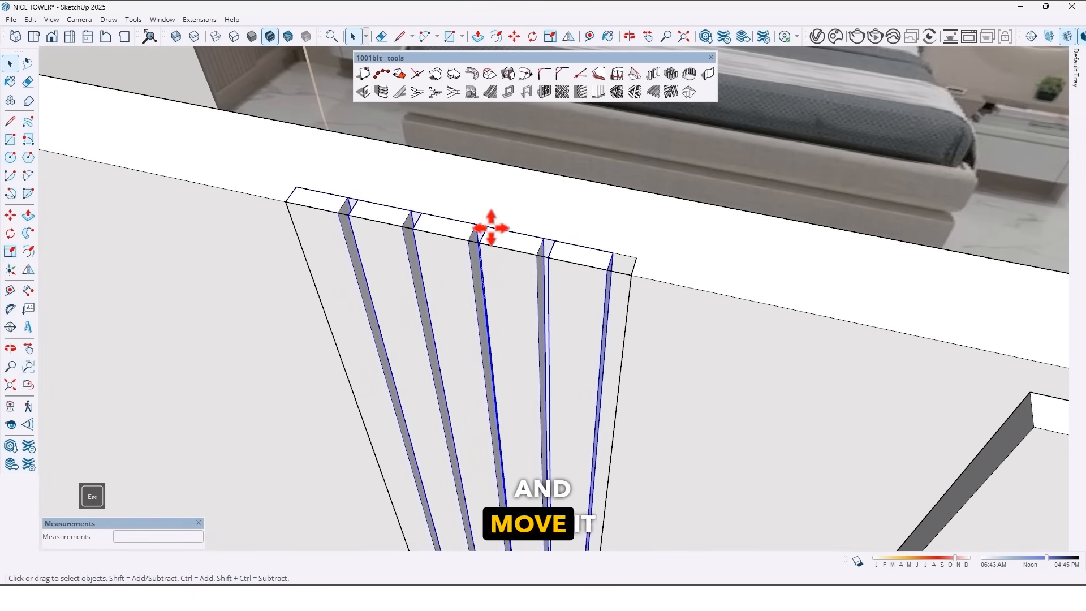
{"action": "key", "text": "m"}
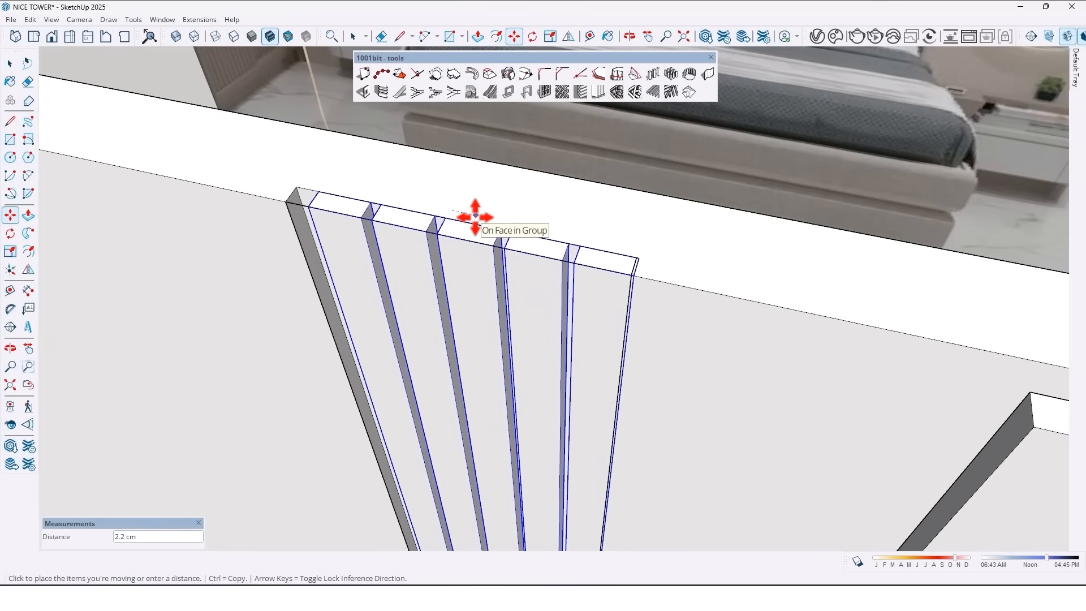
{"action": "type", "text": "1"}
{"action": "key", "text": "Return"}
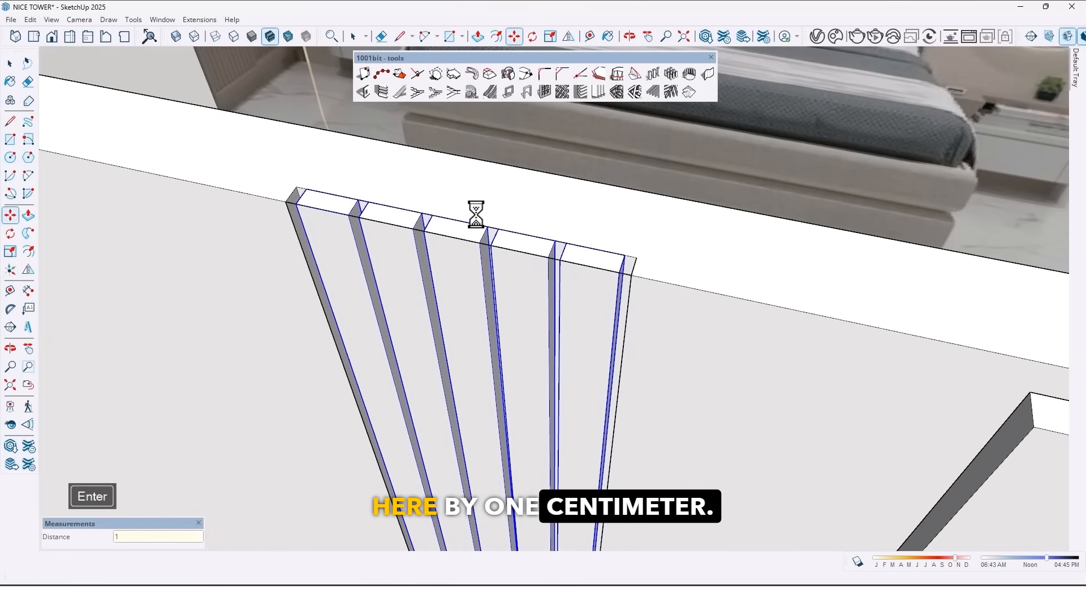
- Examine the gaps between the narrow strip's louvres and at both ends of its recess
{"action": "middle_click_drag", "start_coordinate": [473, 214], "coordinate": [568, 223]}
{"action": "scroll", "coordinate": [327, 297], "scroll_direction": "down", "scroll_amount": 1}
{"action": "middle_click_drag", "start_coordinate": [327, 298], "coordinate": [432, 287], "text": "shift"}
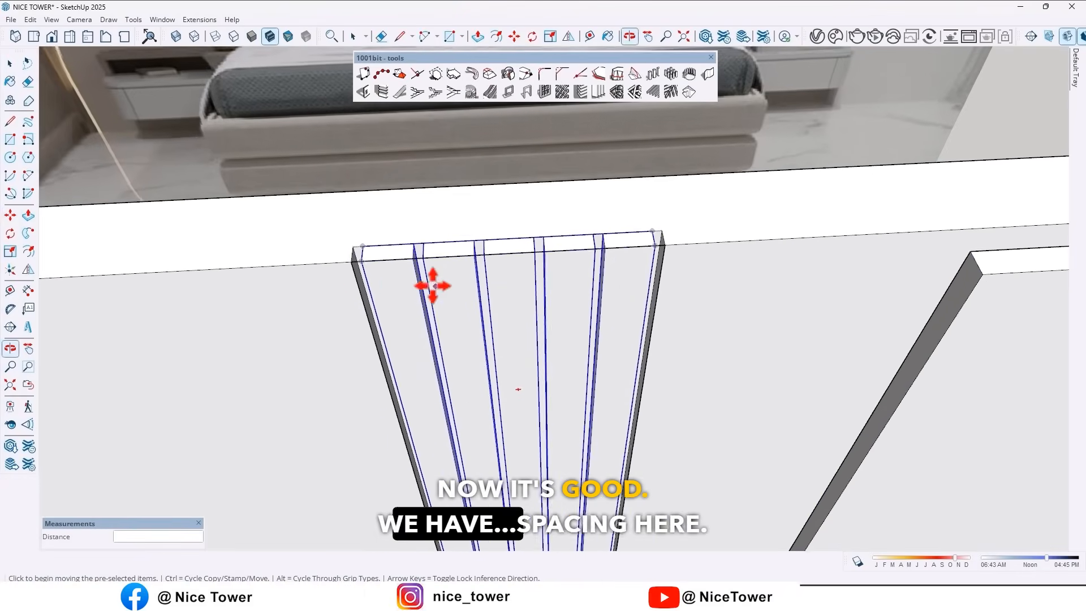
{"action": "scroll", "coordinate": [387, 280], "scroll_direction": "up", "scroll_amount": 4}
{"action": "middle_click_drag", "start_coordinate": [341, 274], "coordinate": [187, 318], "text": "shift"}
{"action": "scroll", "coordinate": [441, 255], "scroll_direction": "down", "scroll_amount": 2}
{"action": "scroll", "coordinate": [441, 257], "scroll_direction": "up", "scroll_amount": 1}
{"action": "scroll", "coordinate": [441, 257], "scroll_direction": "down", "scroll_amount": 3}
{"action": "scroll", "coordinate": [693, 275], "scroll_direction": "up", "scroll_amount": 4}
{"action": "middle_click_drag", "start_coordinate": [693, 275], "coordinate": [586, 305], "text": "shift"}
{"action": "scroll", "coordinate": [519, 296], "scroll_direction": "up", "scroll_amount": 3}
{"action": "scroll", "coordinate": [519, 291], "scroll_direction": "down", "scroll_amount": 8}
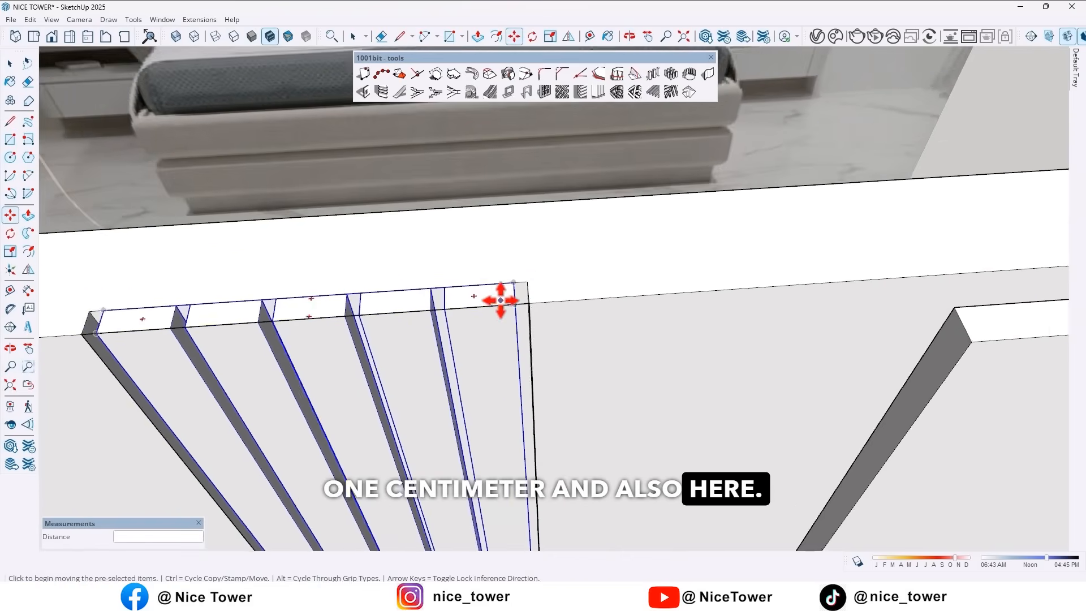
{"action": "middle_click_drag", "start_coordinate": [502, 300], "coordinate": [508, 225]}
{"action": "scroll", "coordinate": [508, 225], "scroll_direction": "down", "scroll_amount": 10}
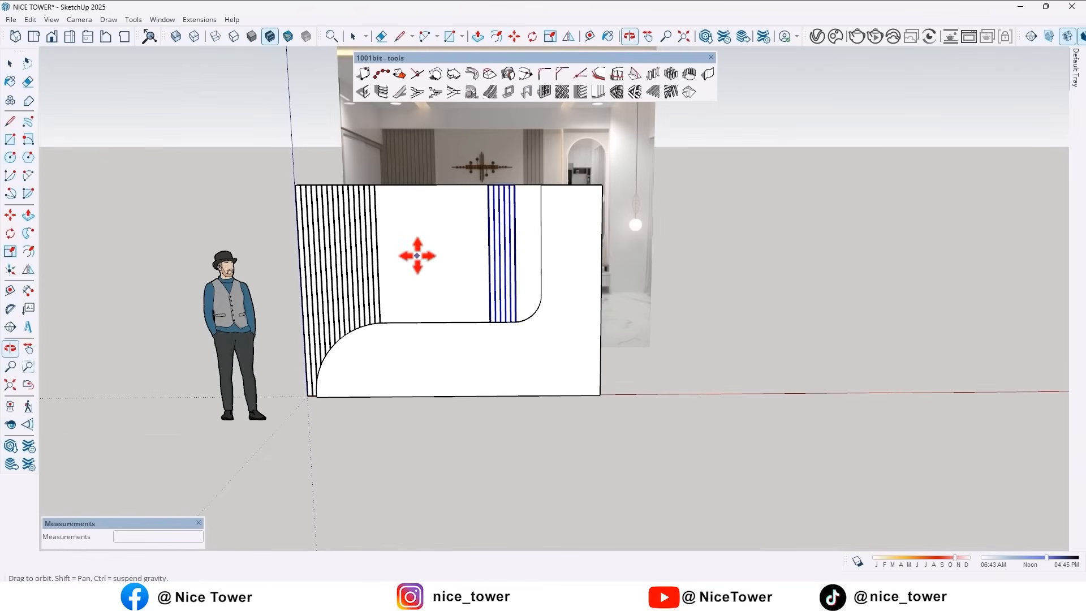
- Deselect the louvres and review both louvre strips on the whole wall
{"action": "key", "text": "Escape"}
{"action": "left_click", "coordinate": [792, 366]}
{"action": "middle_click_drag", "start_coordinate": [540, 353], "coordinate": [517, 407]}
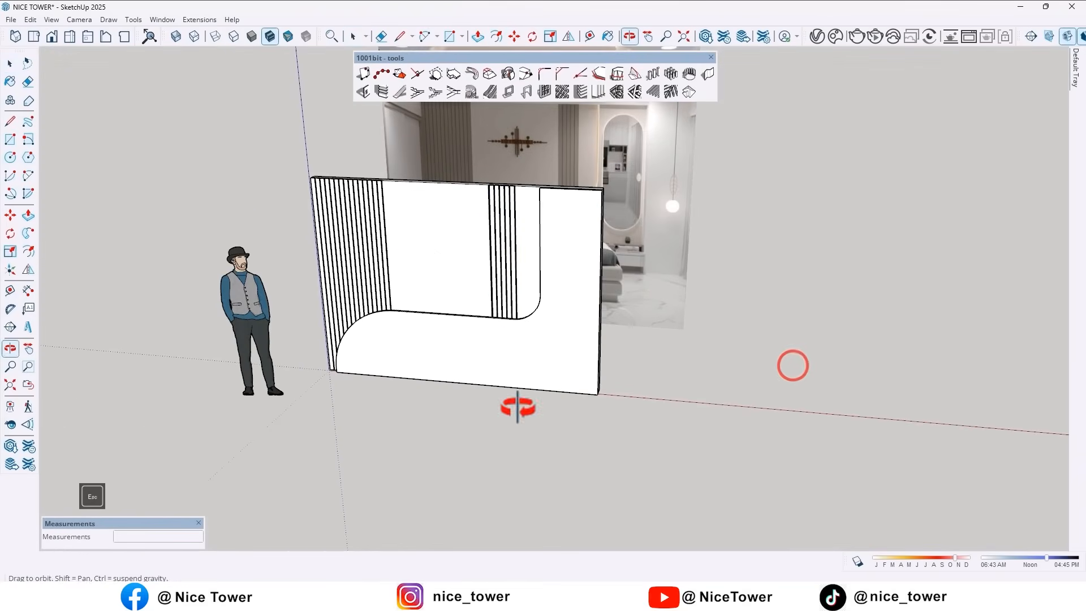
{"action": "scroll", "coordinate": [474, 287], "scroll_direction": "up", "scroll_amount": 3}
{"action": "middle_click_drag", "start_coordinate": [474, 288], "coordinate": [517, 433]}
{"action": "scroll", "coordinate": [517, 433], "scroll_direction": "down", "scroll_amount": 2}
{"action": "middle_click_drag", "start_coordinate": [516, 433], "coordinate": [541, 449], "text": "shift"}
{"action": "scroll", "coordinate": [532, 376], "scroll_direction": "up", "scroll_amount": 3}
{"action": "middle_click_drag", "start_coordinate": [531, 376], "coordinate": [535, 320]}
{"action": "scroll", "coordinate": [531, 296], "scroll_direction": "up", "scroll_amount": 3}
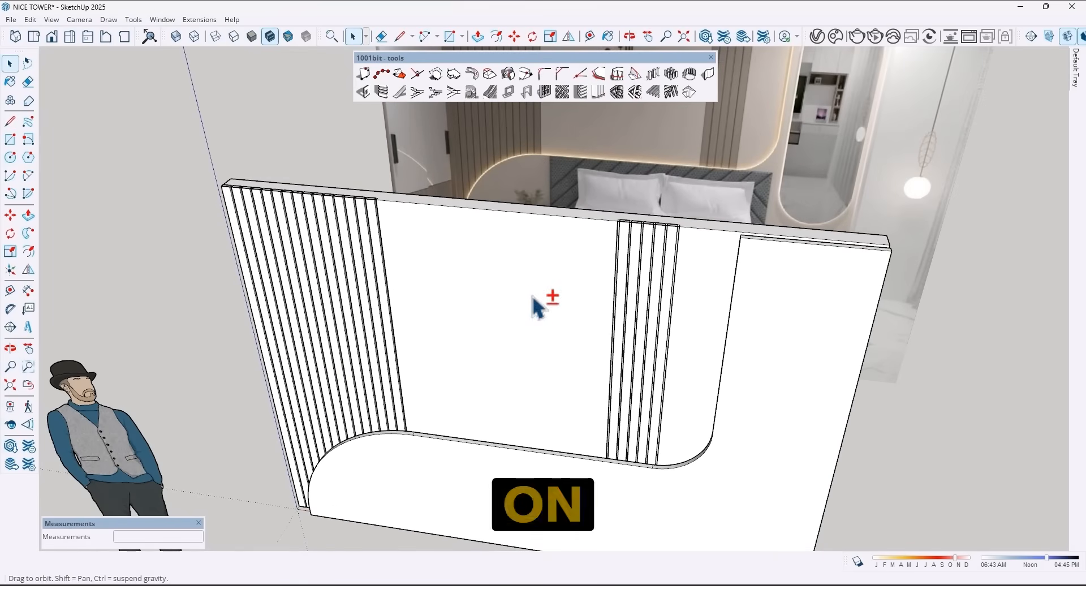
- Close the 1001bit - tools toolbar, pin the Default Tray open and expand its Materials section
{"action": "left_click", "coordinate": [712, 57]}
{"action": "mouse_move", "coordinate": [1084, 57]}
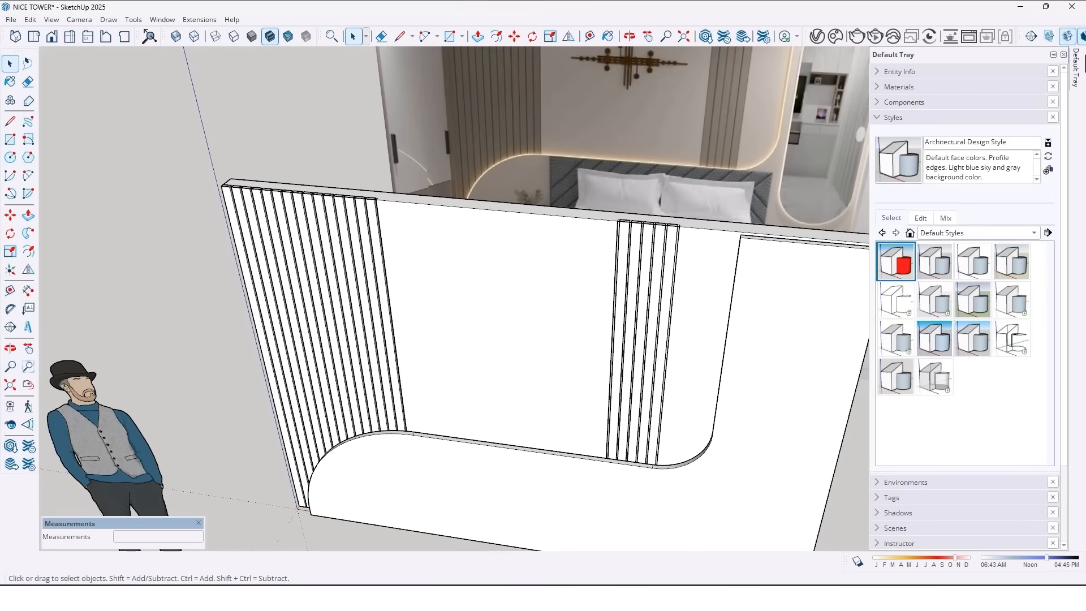
{"action": "left_click", "coordinate": [1075, 58]}
{"action": "left_click", "coordinate": [1053, 55]}
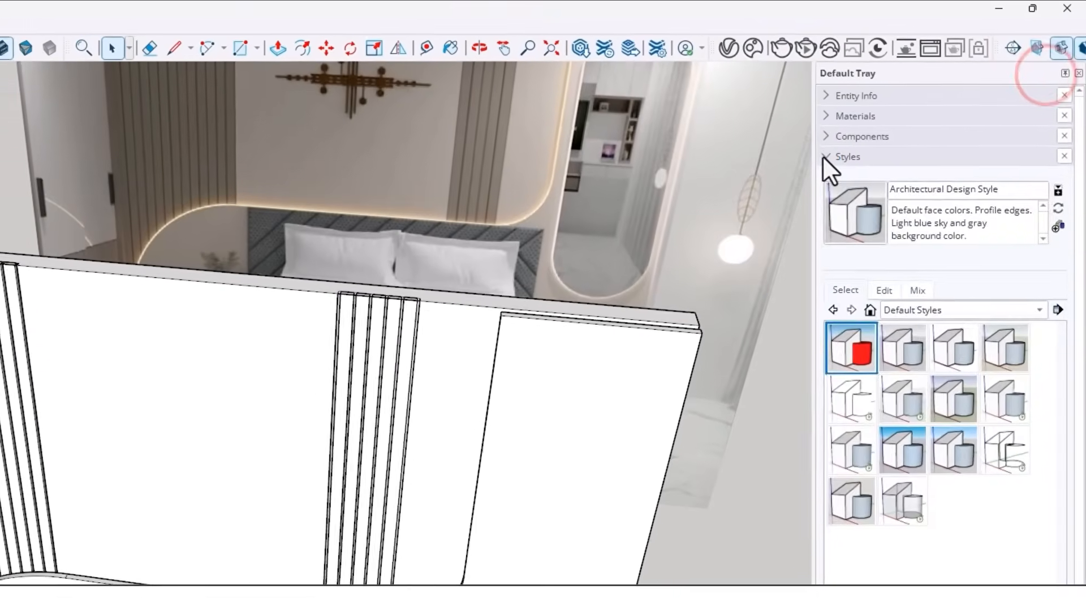
{"action": "left_click", "coordinate": [877, 117]}
{"action": "left_click", "coordinate": [819, 119]}
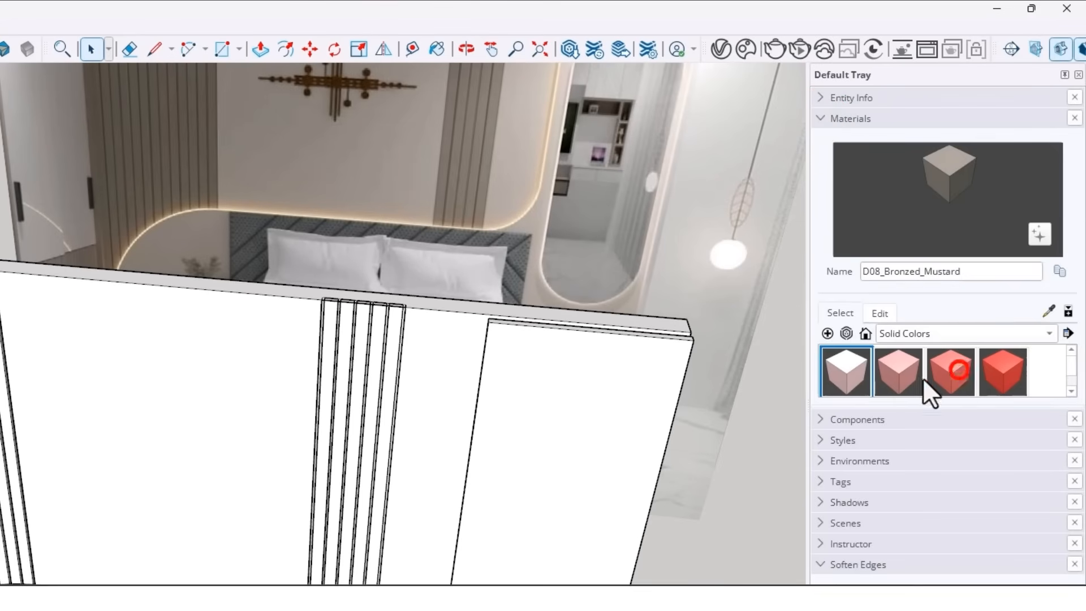
- Paint the wall slab and the curved L-shaped panel with the solid color A03_Pink_Ember
{"action": "left_click", "coordinate": [954, 370]}
{"action": "left_click", "coordinate": [190, 361]}
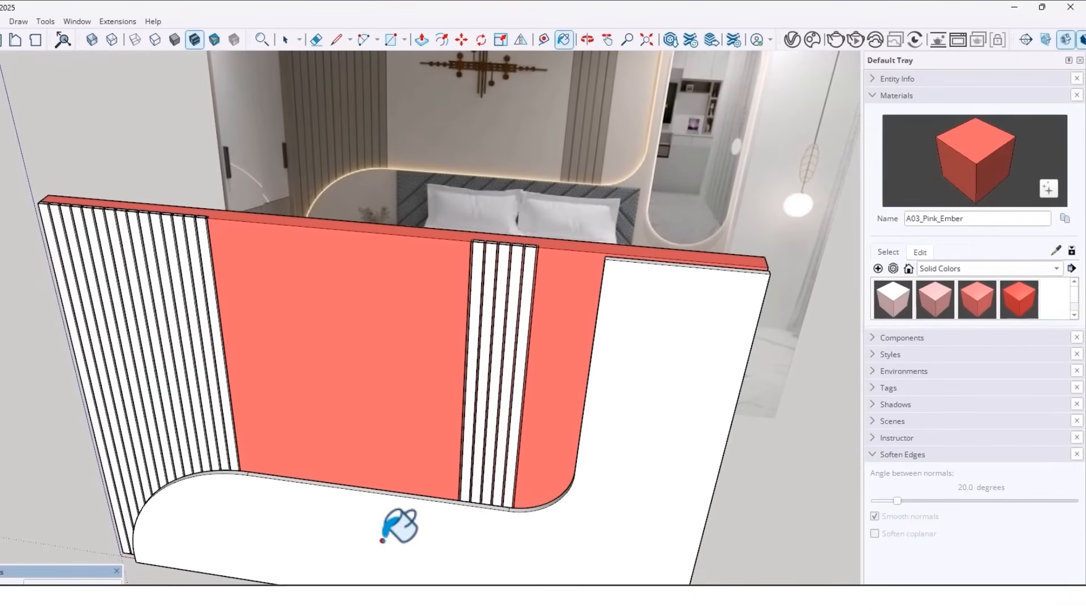
{"action": "left_click", "coordinate": [383, 540]}
{"action": "scroll", "coordinate": [417, 396], "scroll_direction": "down", "scroll_amount": 5}
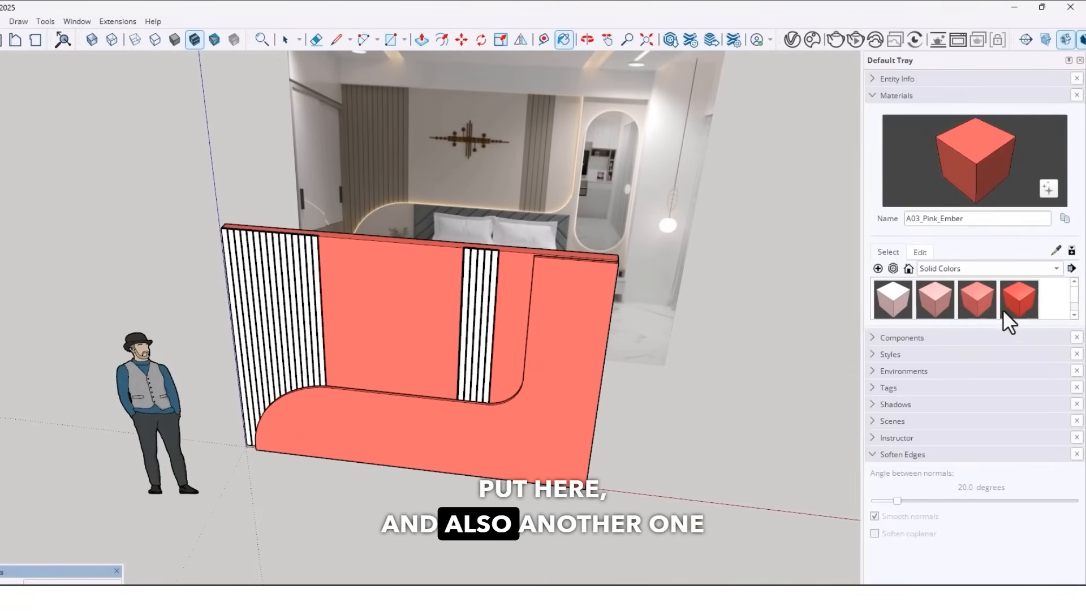
- Paint the narrow and the wide louvre strips with the solid color B04_Peach_Ember
{"action": "scroll", "coordinate": [1003, 310], "scroll_direction": "down", "scroll_amount": 1}
{"action": "left_click", "coordinate": [1018, 300]}
{"action": "scroll", "coordinate": [478, 286], "scroll_direction": "up", "scroll_amount": 3}
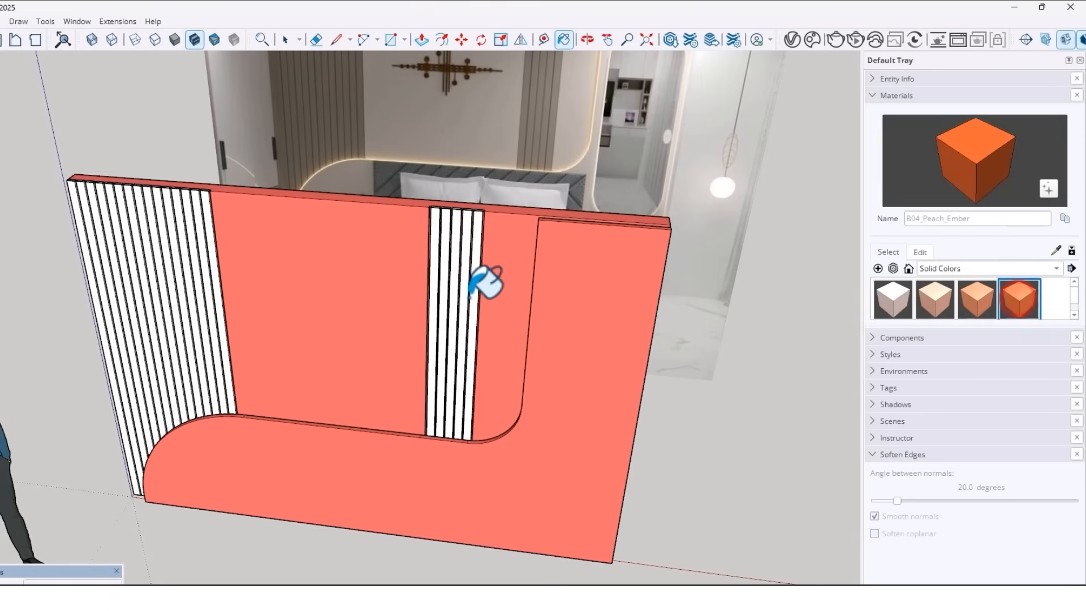
{"action": "left_click", "coordinate": [445, 269]}
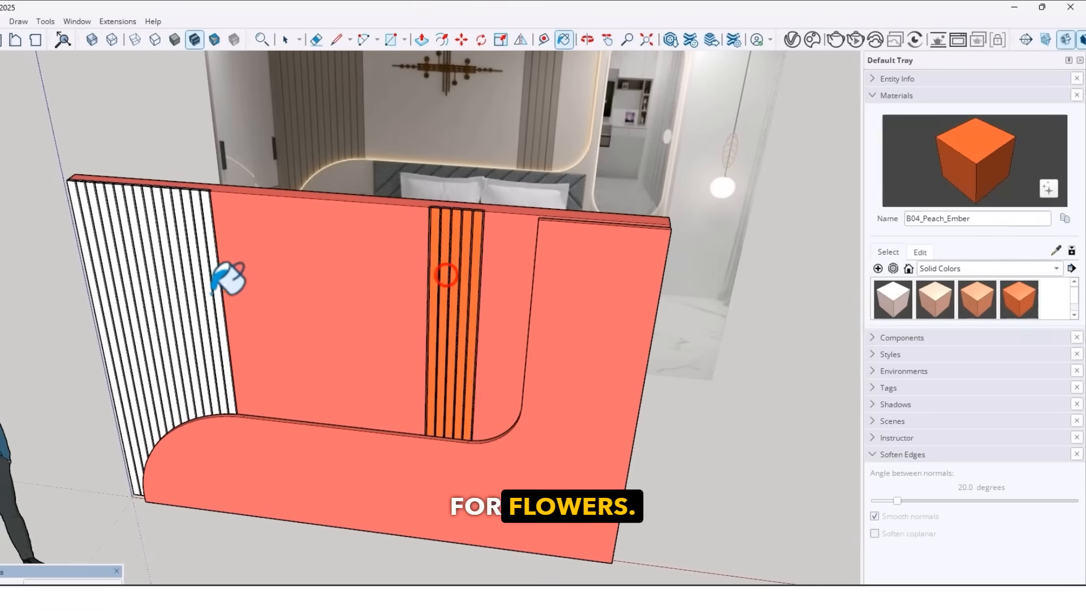
{"action": "left_click", "coordinate": [180, 273]}
{"action": "scroll", "coordinate": [456, 291], "scroll_direction": "up", "scroll_amount": 4}
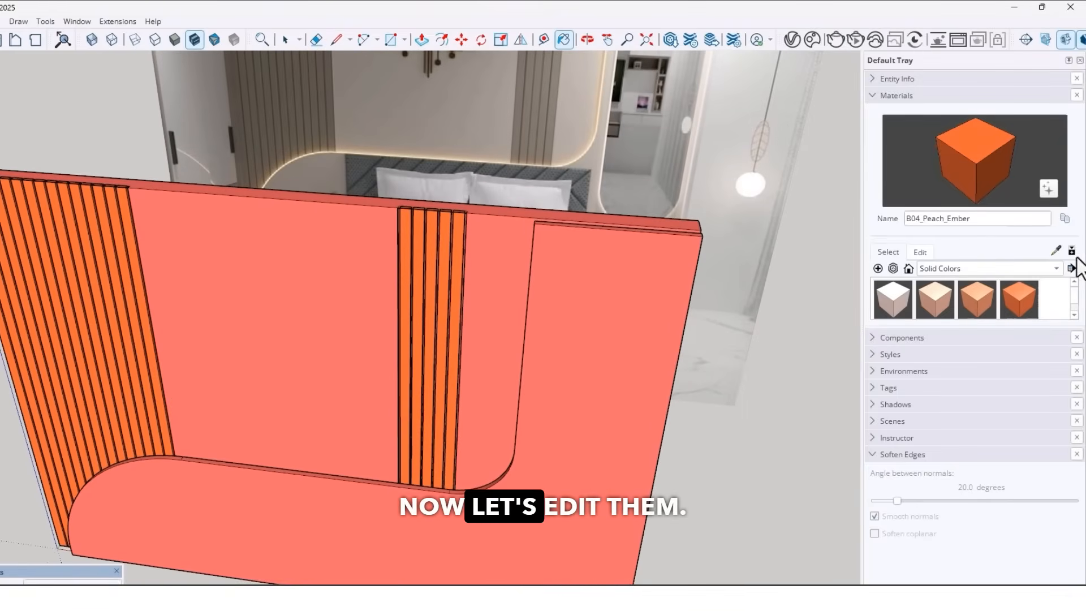
- Edit the B04_Peach_Ember material and match its color to the wooden louvres in the reference picture
{"action": "scroll", "coordinate": [449, 308], "scroll_direction": "down", "scroll_amount": 4}
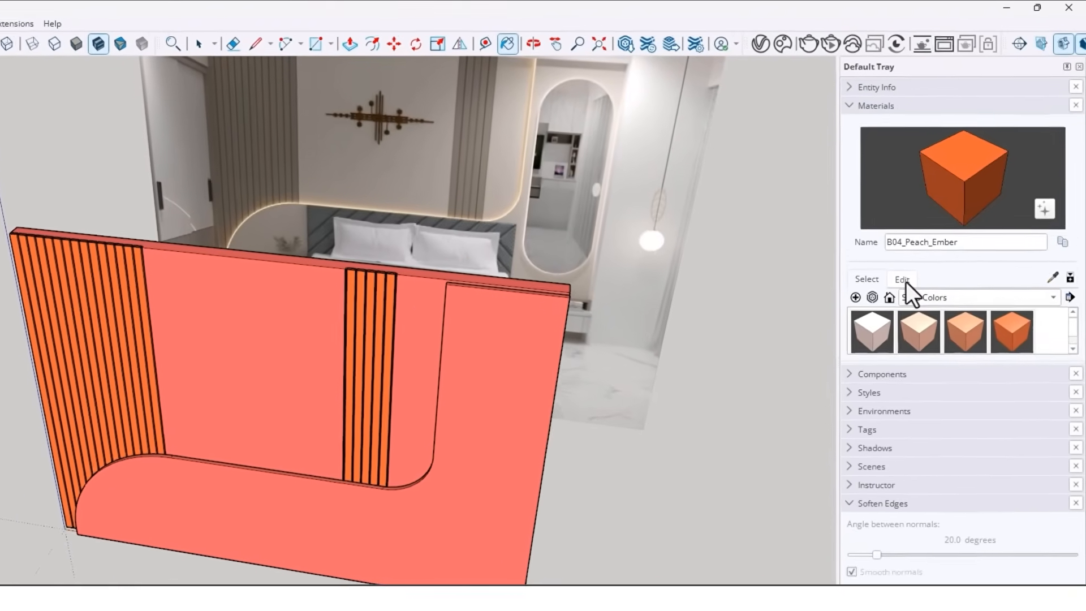
{"action": "left_click", "coordinate": [904, 279]}
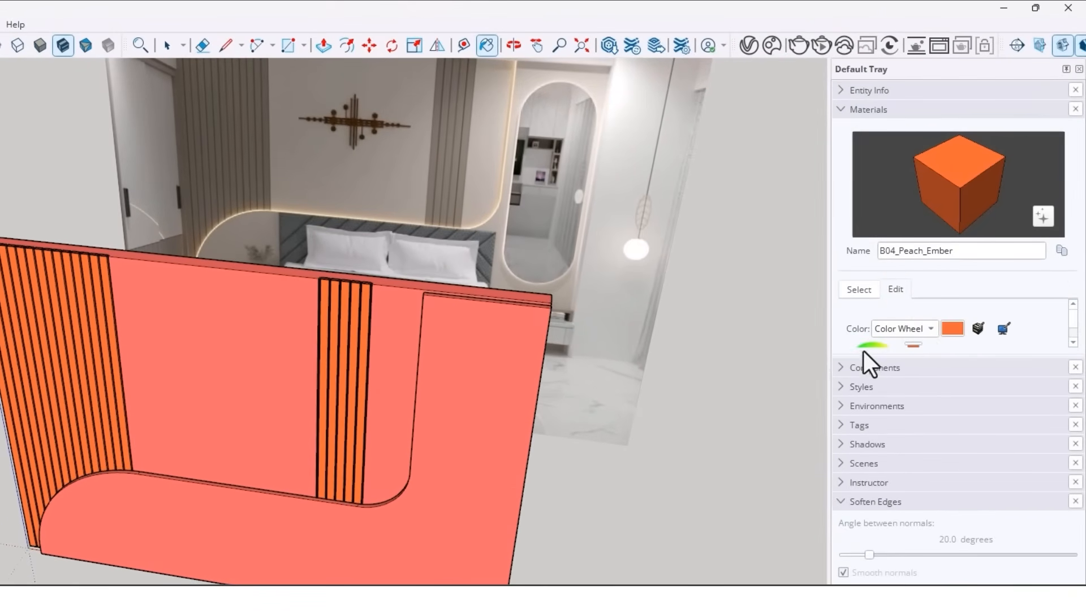
{"action": "left_click_drag", "start_coordinate": [866, 356], "coordinate": [897, 560]}
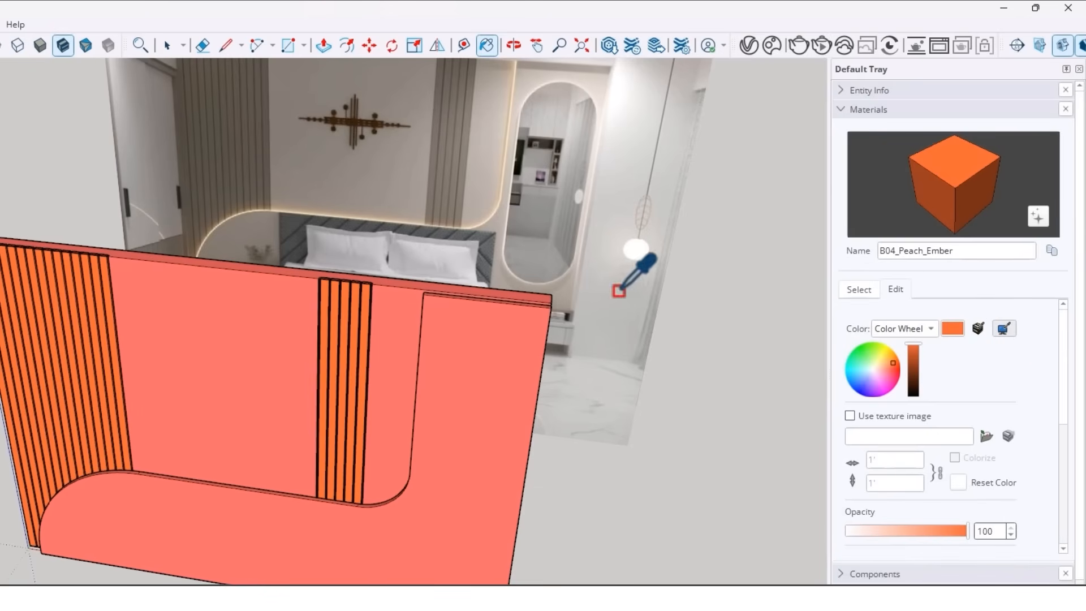
{"action": "left_click", "coordinate": [221, 154]}
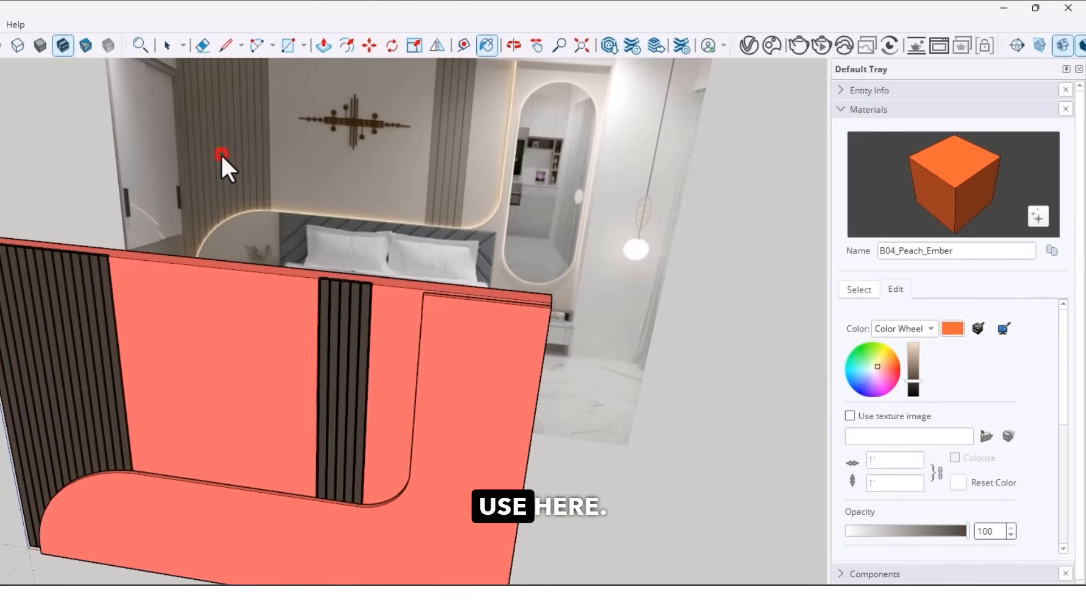
- Brighten the B04_Peach_Ember color to a lighter brown closer to the louvres in the reference picture
{"action": "mouse_move", "coordinate": [450, 423]}
{"action": "middle_mouse_down"}
{"action": "mouse_move", "coordinate": [82, 348]}
{"action": "mouse_move", "coordinate": [138, 333]}
{"action": "mouse_move", "coordinate": [85, 390]}
{"action": "middle_mouse_up"}
{"action": "scroll", "coordinate": [82, 348], "scroll_direction": "up", "scroll_amount": 3}
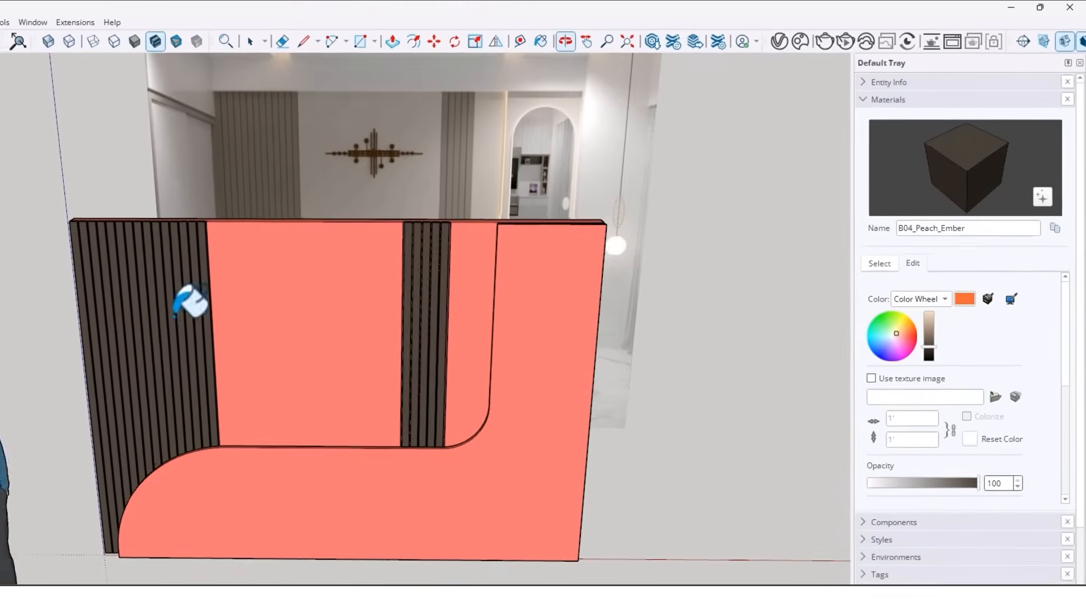
{"action": "mouse_move", "coordinate": [186, 349]}
{"action": "middle_mouse_down"}
{"action": "mouse_move", "coordinate": [255, 230]}
{"action": "mouse_move", "coordinate": [552, 304]}
{"action": "middle_mouse_up"}
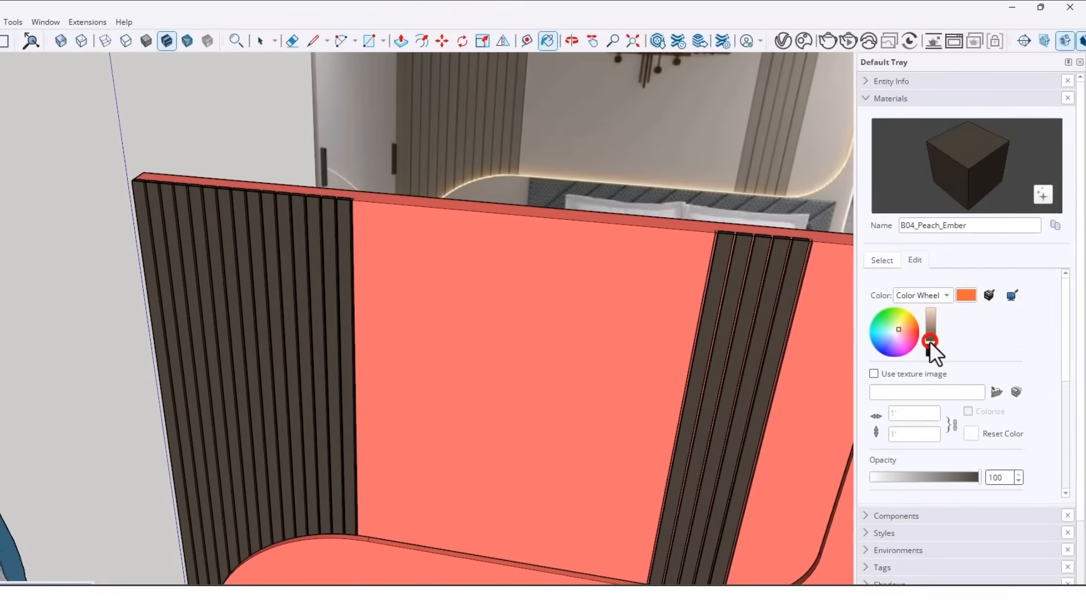
{"action": "mouse_move", "coordinate": [929, 340]}
{"action": "left_mouse_down"}
{"action": "mouse_move", "coordinate": [925, 314]}
{"action": "mouse_move", "coordinate": [928, 327]}
{"action": "left_mouse_up"}
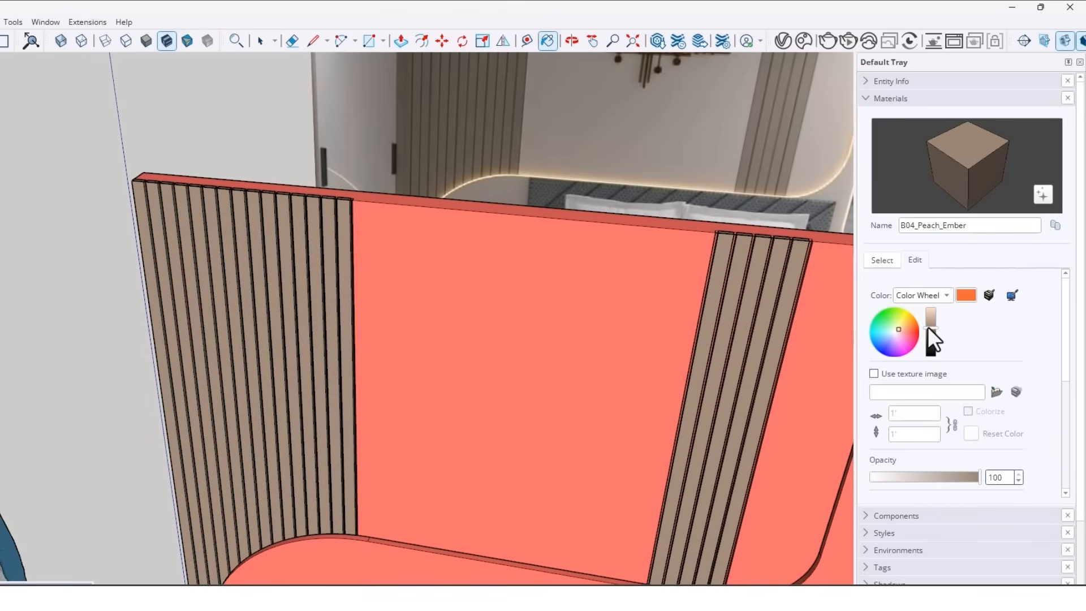
- Sample the wall's A03_Pink_Ember material for editing and match its color to the wall in the reference picture
{"action": "scroll", "coordinate": [389, 429], "scroll_direction": "down", "scroll_amount": 5}
{"action": "middle_click_drag", "start_coordinate": [497, 421], "coordinate": [457, 414], "text": "shift"}
{"action": "middle_click_drag", "start_coordinate": [416, 447], "coordinate": [417, 444]}
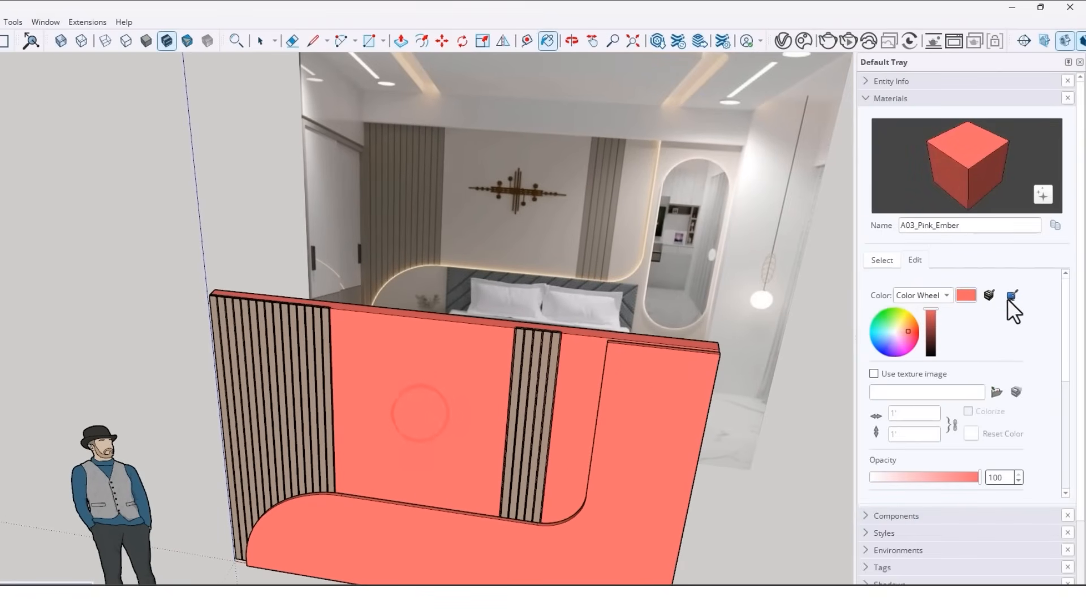
{"action": "left_click", "coordinate": [1012, 294]}
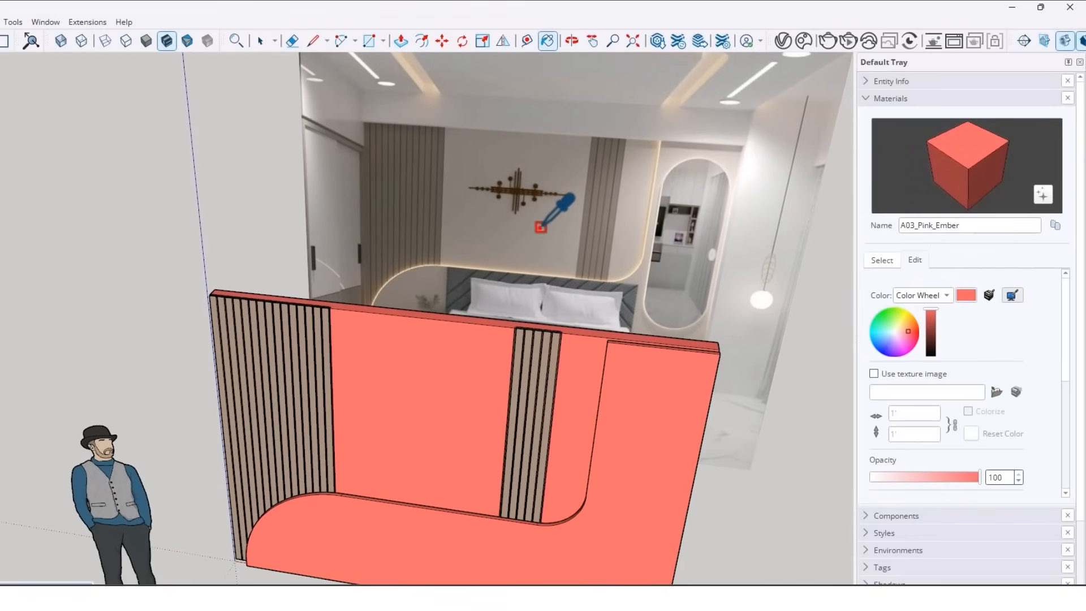
- Brighten the A03_Pink_Ember color to a light beige
{"action": "mouse_move", "coordinate": [503, 334]}
{"action": "middle_mouse_down"}
{"action": "mouse_move", "coordinate": [296, 317]}
{"action": "mouse_move", "coordinate": [490, 343]}
{"action": "middle_mouse_up"}
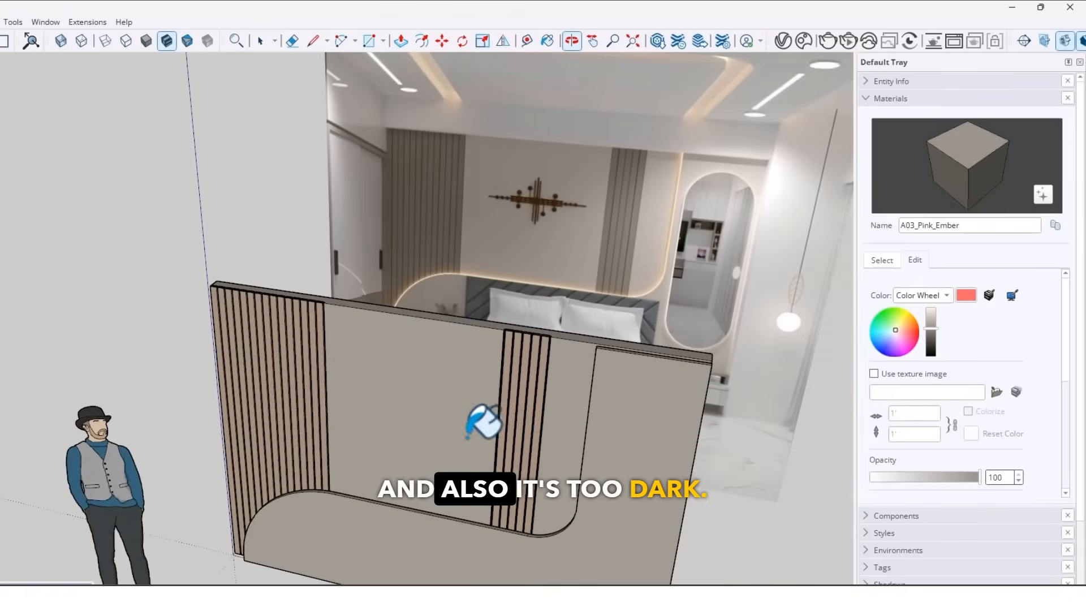
{"action": "scroll", "coordinate": [469, 436], "scroll_direction": "up", "scroll_amount": 1}
{"action": "middle_click_drag", "start_coordinate": [478, 418], "coordinate": [451, 400], "text": "shift"}
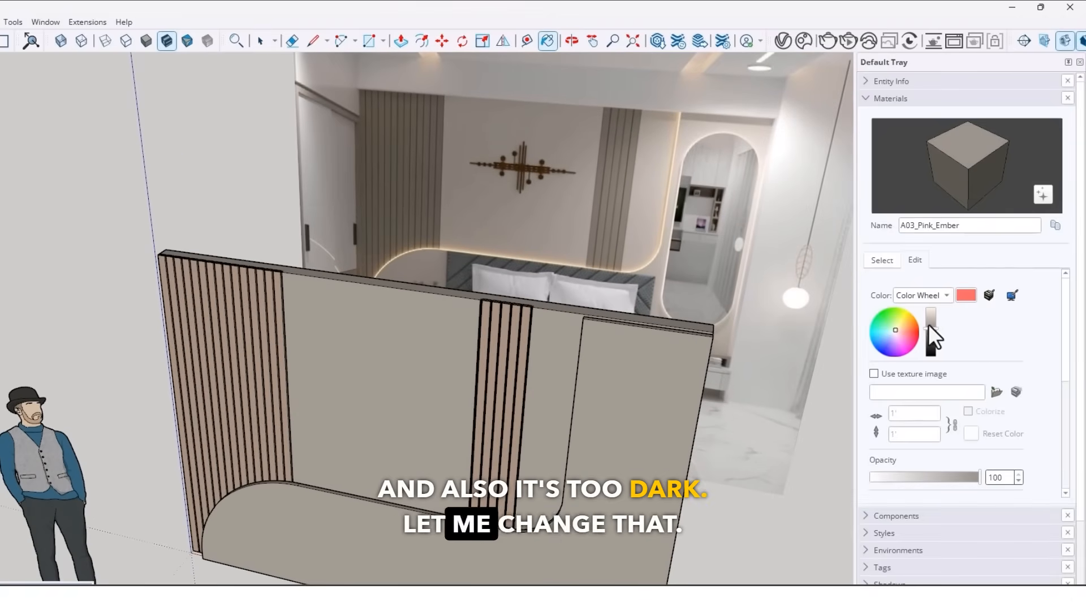
{"action": "left_click_drag", "start_coordinate": [931, 328], "coordinate": [929, 319]}
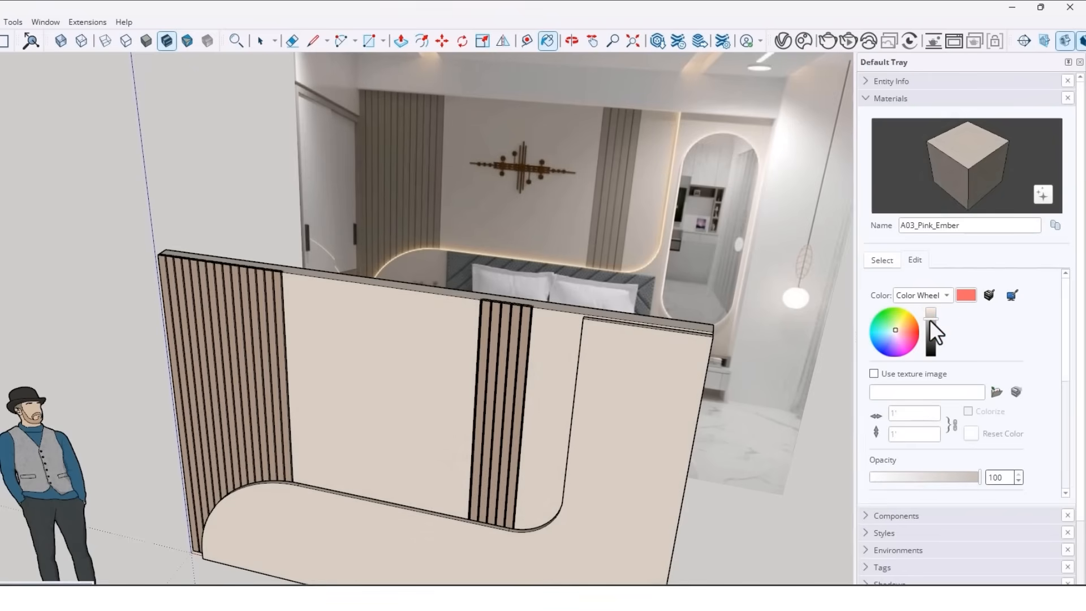
- Compare the painted wall and louvre strips with the reference picture
{"action": "scroll", "coordinate": [450, 396], "scroll_direction": "down", "scroll_amount": 3}
{"action": "mouse_move", "coordinate": [451, 393]}
{"action": "middle_mouse_down"}
{"action": "mouse_move", "coordinate": [473, 378]}
{"action": "mouse_move", "coordinate": [503, 401]}
{"action": "mouse_move", "coordinate": [464, 446]}
{"action": "mouse_move", "coordinate": [429, 390]}
{"action": "mouse_move", "coordinate": [215, 410]}
{"action": "mouse_move", "coordinate": [466, 400]}
{"action": "mouse_move", "coordinate": [420, 452]}
{"action": "mouse_move", "coordinate": [509, 407]}
{"action": "middle_mouse_up"}
{"action": "scroll", "coordinate": [504, 403], "scroll_direction": "up", "scroll_amount": 3}
{"action": "scroll", "coordinate": [464, 447], "scroll_direction": "down", "scroll_amount": 3}
{"action": "scroll", "coordinate": [466, 400], "scroll_direction": "down", "scroll_amount": 2}
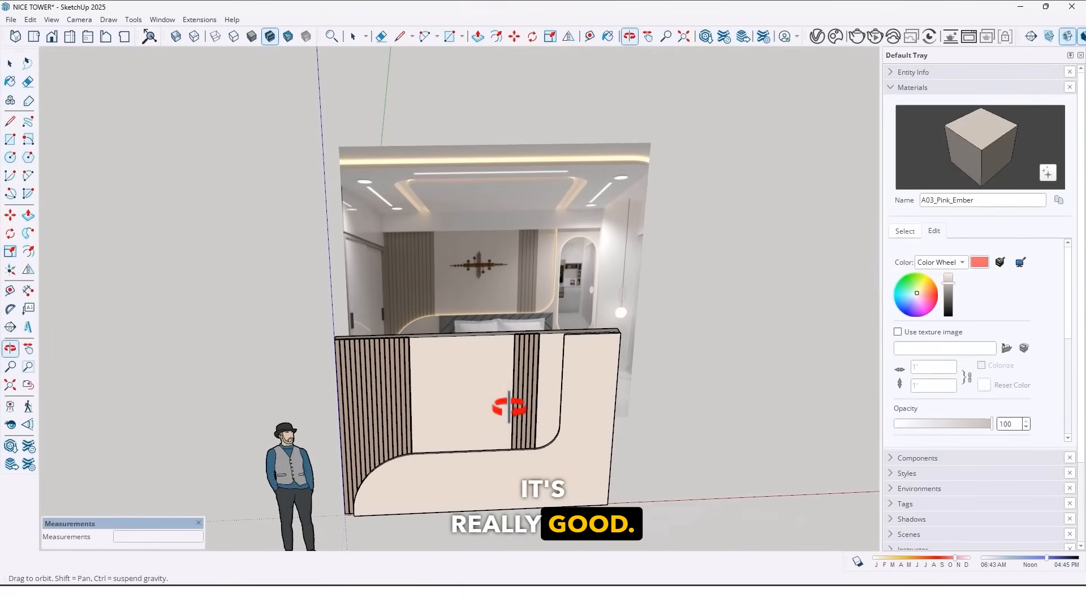
{"action": "scroll", "coordinate": [452, 443], "scroll_direction": "up", "scroll_amount": 2}
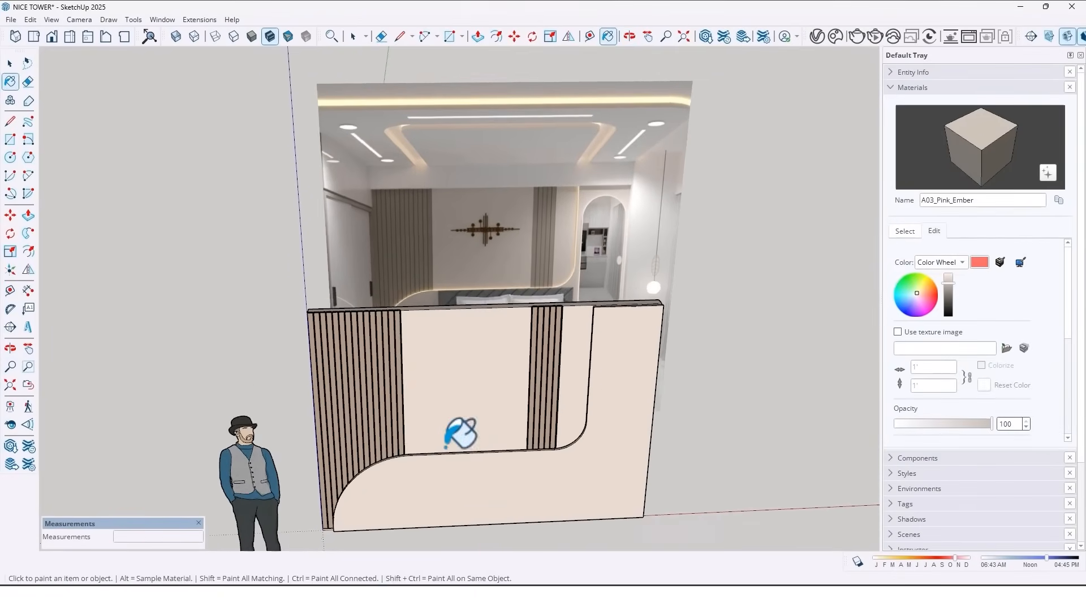
{"action": "mouse_move", "coordinate": [453, 444]}
{"action": "middle_mouse_down"}
{"action": "mouse_move", "coordinate": [459, 416]}
{"action": "mouse_move", "coordinate": [413, 426]}
{"action": "middle_mouse_up"}
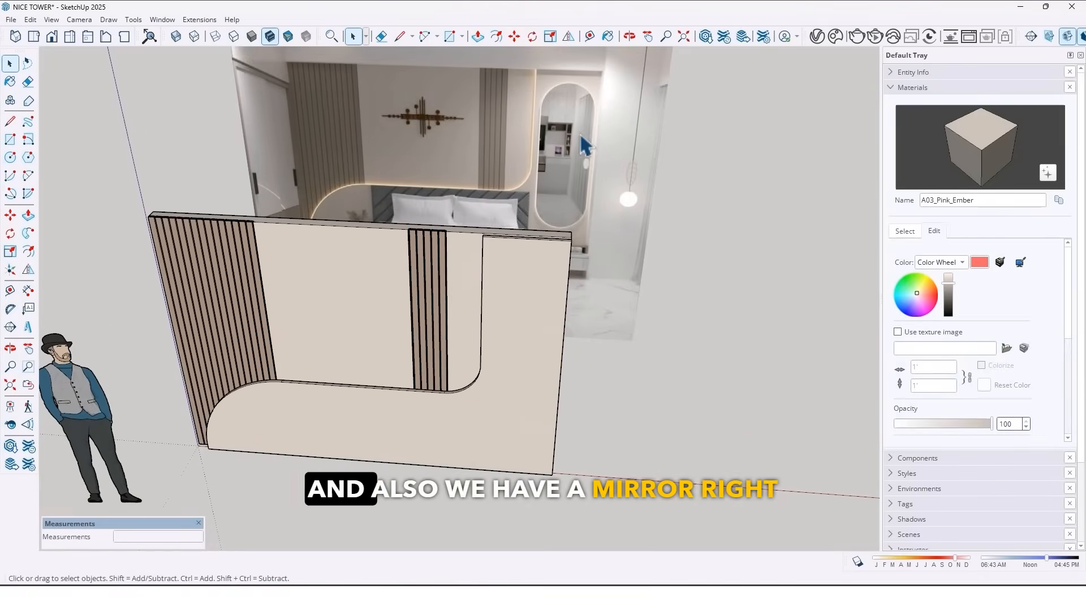
- Draw a tall upright rectangle for the mirror on the vertical arm of the L-shaped panel
{"action": "scroll", "coordinate": [577, 158], "scroll_direction": "up", "scroll_amount": 4}
{"action": "scroll", "coordinate": [571, 195], "scroll_direction": "down", "scroll_amount": 4}
{"action": "middle_click_drag", "start_coordinate": [558, 175], "coordinate": [539, 287]}
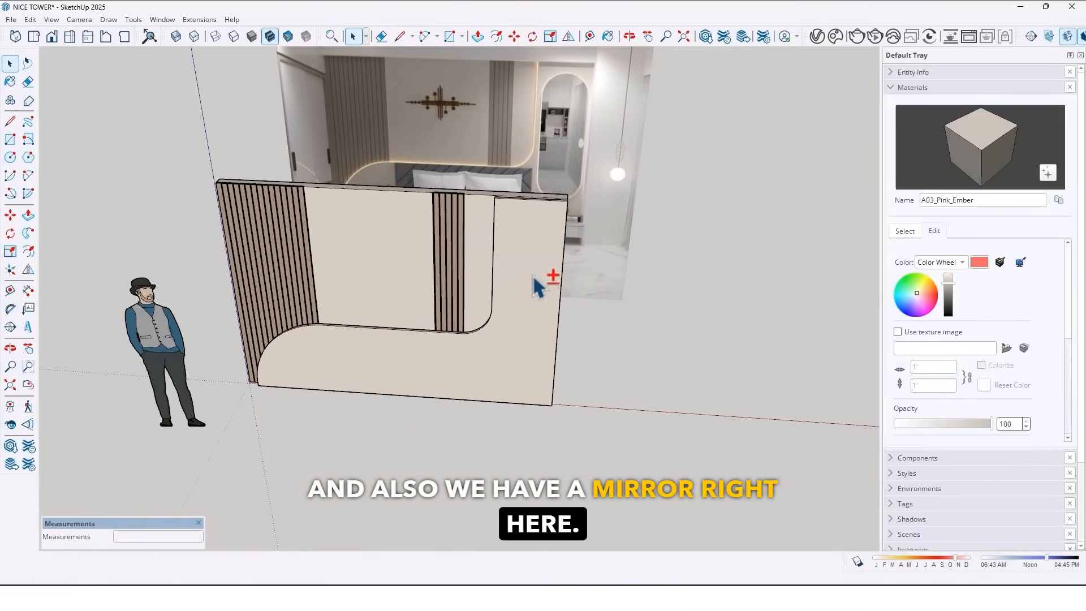
{"action": "scroll", "coordinate": [526, 288], "scroll_direction": "up", "scroll_amount": 2}
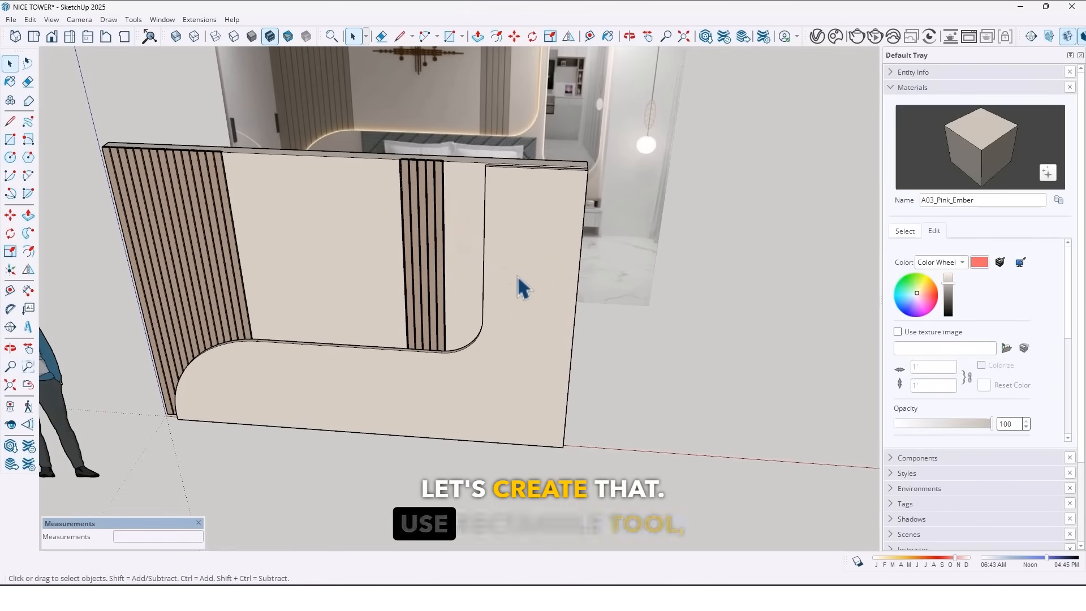
{"action": "left_click", "coordinate": [502, 193]}
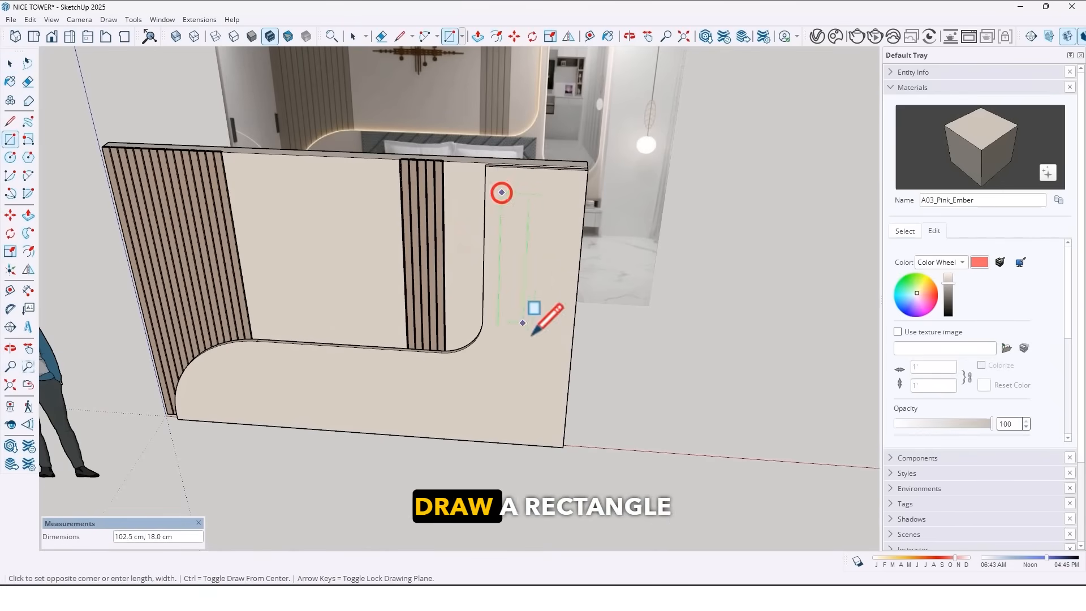
{"action": "left_click", "coordinate": [561, 374]}
- Make the mirror rectangle a group and open it for editing with the rest of the model hidden
{"action": "scroll", "coordinate": [561, 371], "scroll_direction": "down", "scroll_amount": 3}
{"action": "scroll", "coordinate": [501, 215], "scroll_direction": "up", "scroll_amount": 4}
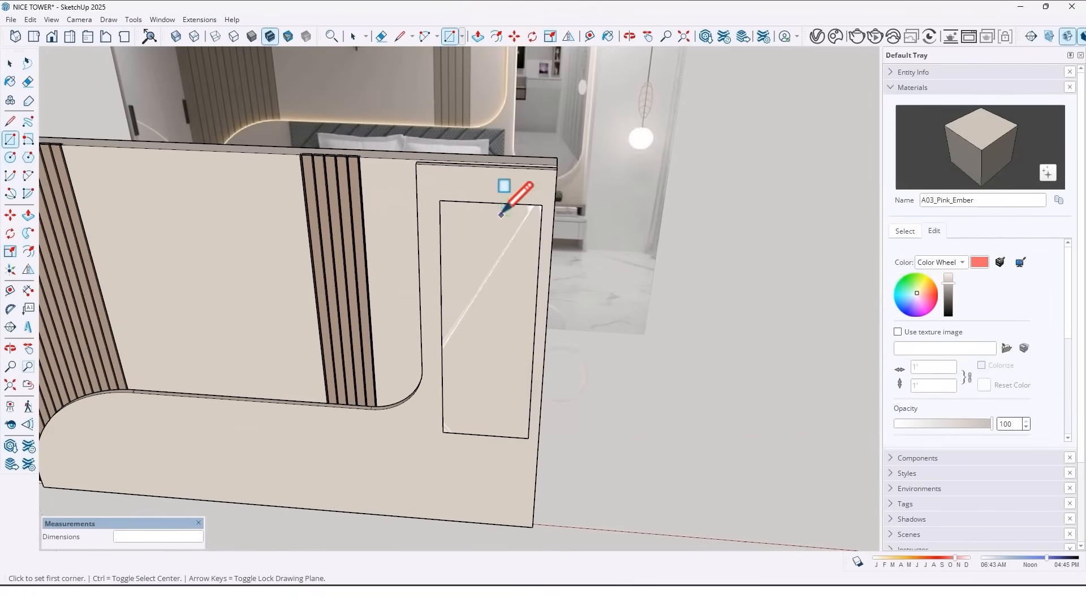
{"action": "right_click", "coordinate": [487, 247]}
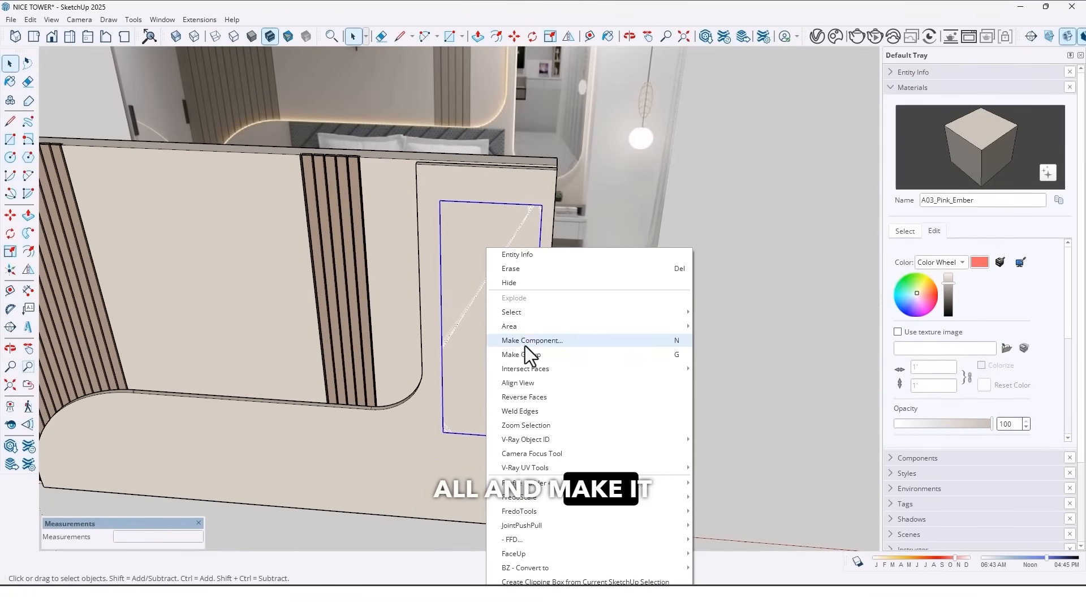
{"action": "left_click", "coordinate": [521, 359]}
{"action": "double_click", "coordinate": [482, 264]}
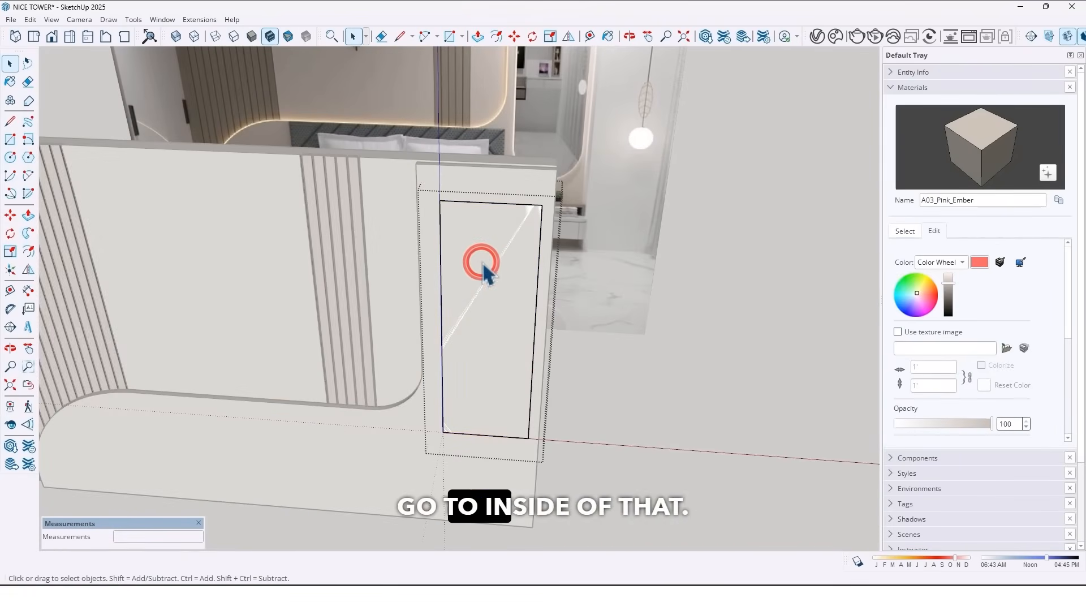
{"action": "key", "text": "i"}
{"action": "scroll", "coordinate": [470, 221], "scroll_direction": "up", "scroll_amount": 3}
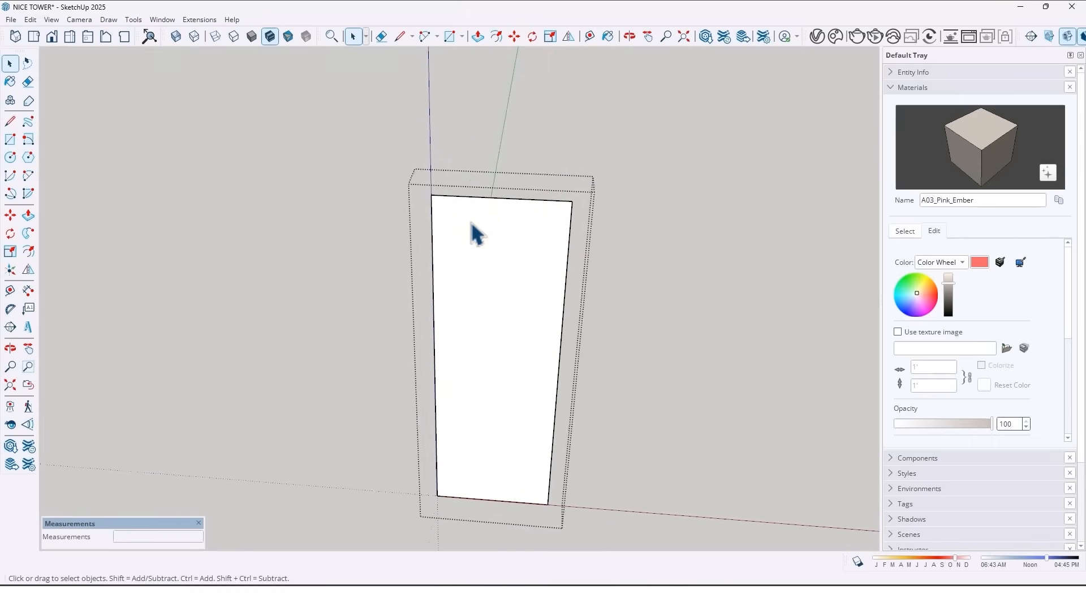
- Round all four corners of the mirror rectangle with 26 cm radius arcs
{"action": "middle_click_drag", "start_coordinate": [471, 221], "coordinate": [480, 209]}
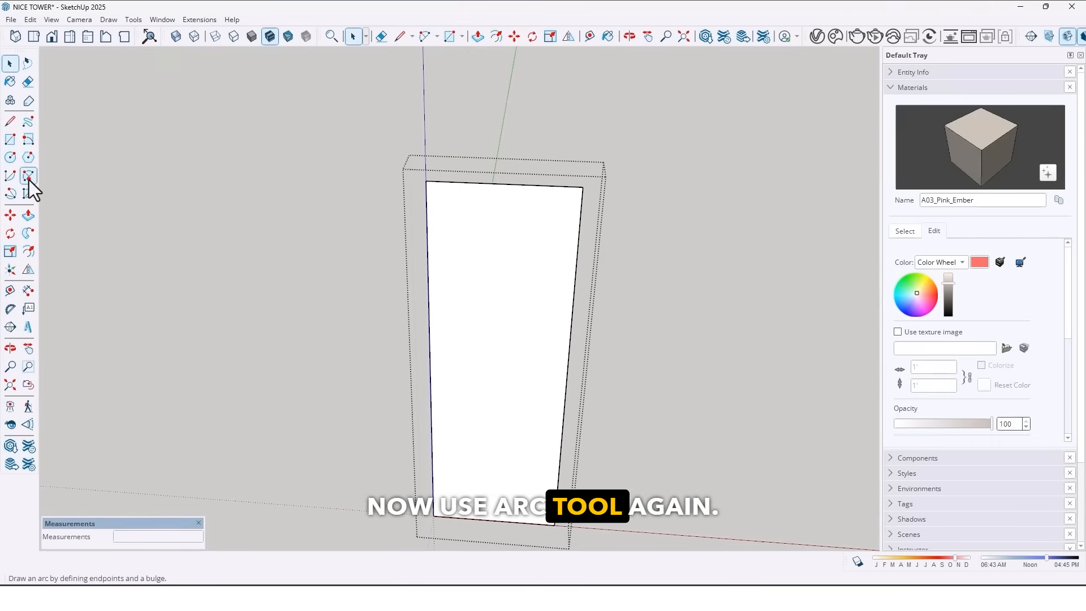
{"action": "left_click", "coordinate": [29, 176]}
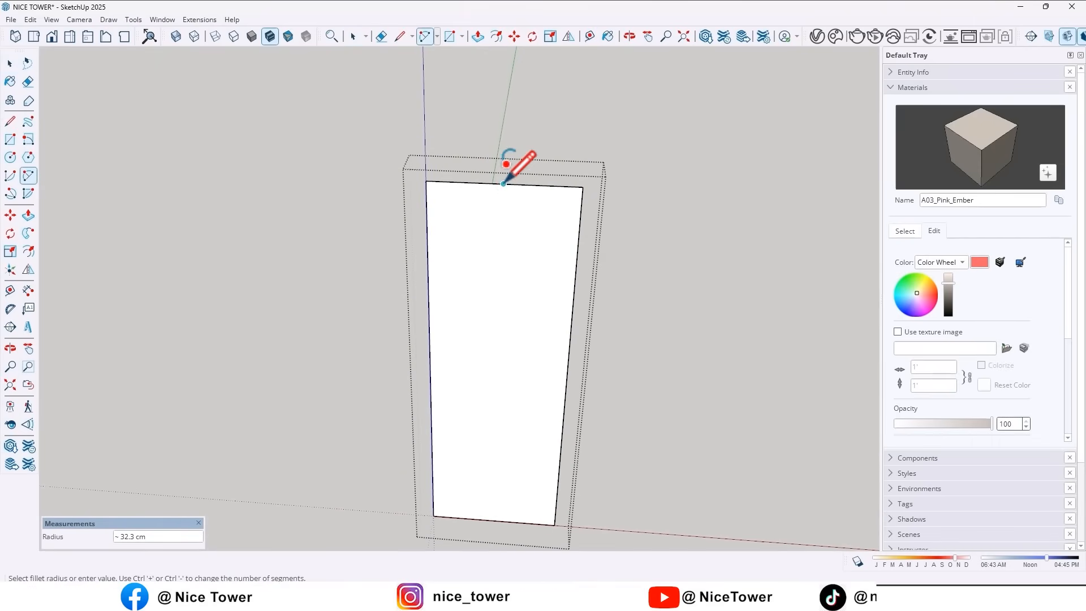
{"action": "left_click", "coordinate": [504, 183]}
{"action": "left_click", "coordinate": [427, 253]}
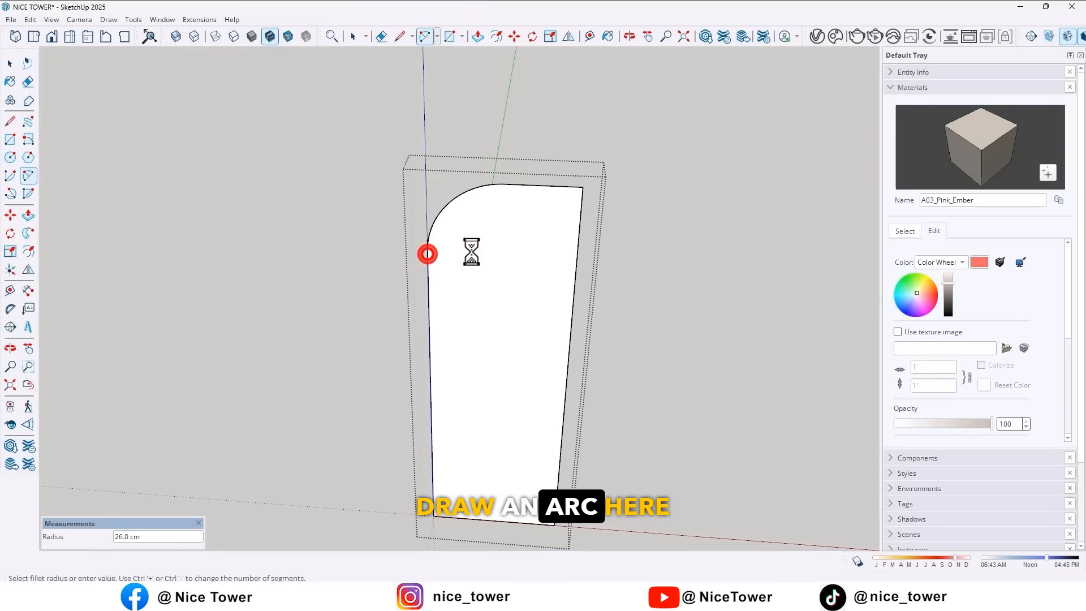
{"action": "double_click", "coordinate": [582, 187]}
{"action": "middle_click_drag", "start_coordinate": [522, 373], "coordinate": [529, 276], "text": "shift"}
{"action": "scroll", "coordinate": [529, 276], "scroll_direction": "down", "scroll_amount": 1}
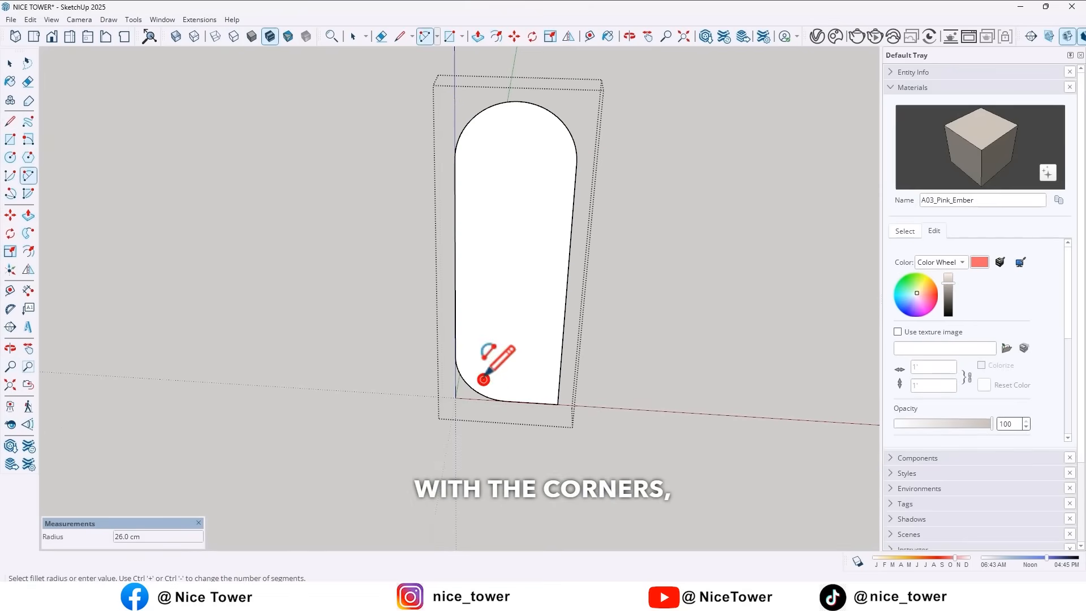
- Extrude the rounded mirror face by 2 cm with Push/Pull
{"action": "middle_click_drag", "start_coordinate": [551, 390], "coordinate": [510, 230]}
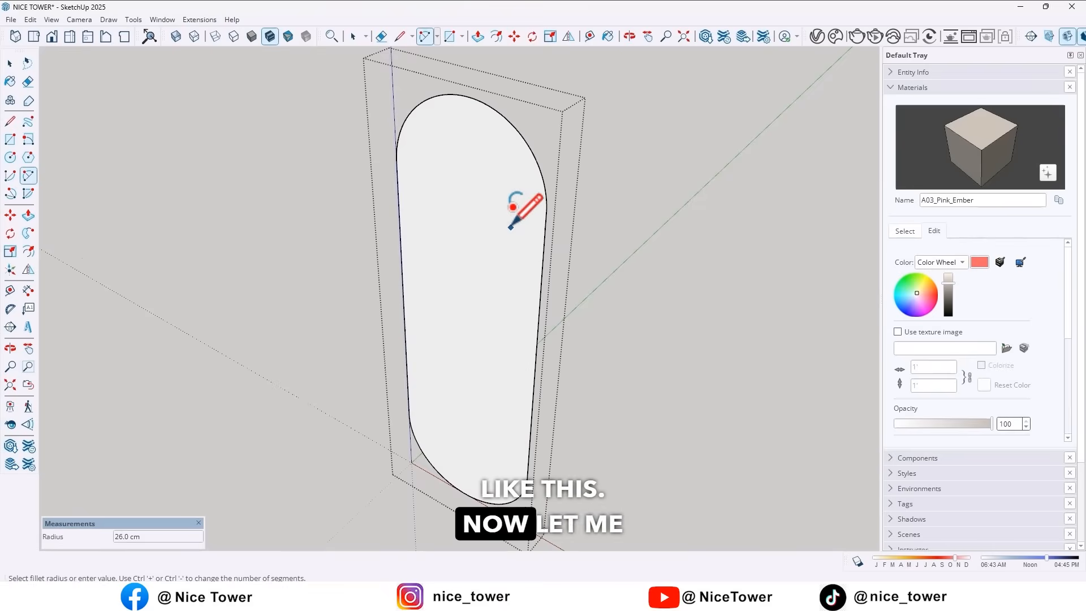
{"action": "scroll", "coordinate": [510, 238], "scroll_direction": "up", "scroll_amount": 2}
{"action": "key", "text": "p"}
{"action": "left_click", "coordinate": [522, 199]}
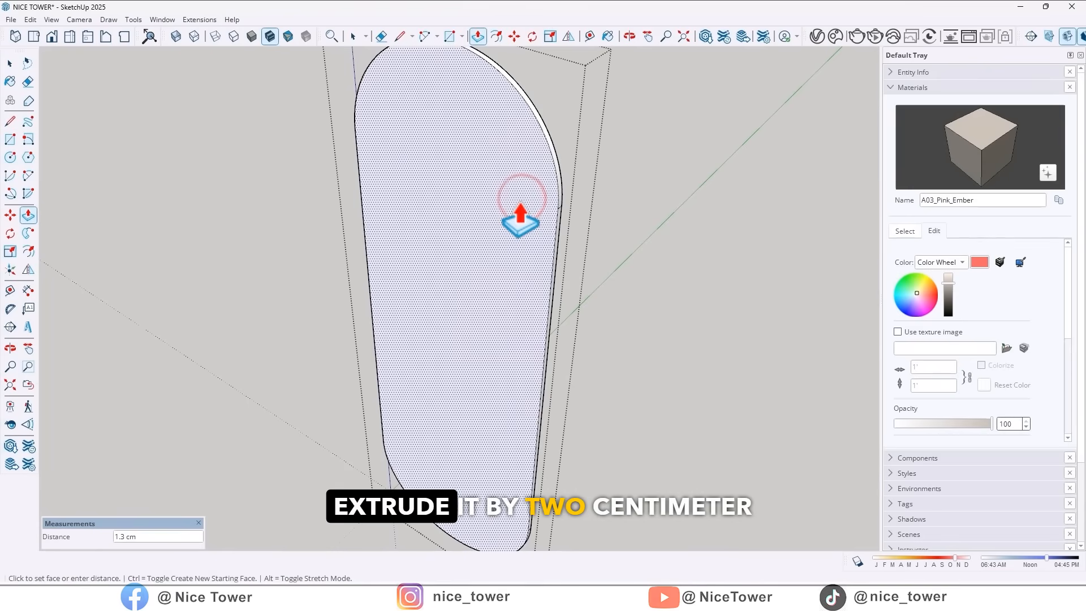
{"action": "type", "text": "2"}
{"action": "key", "text": "Return"}
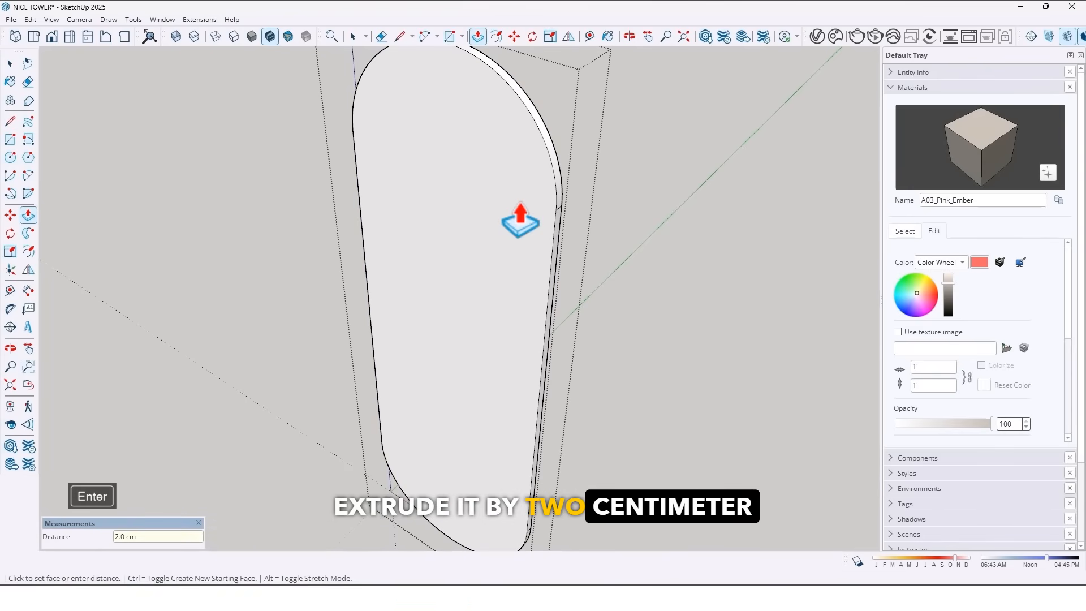
- Offset the outline of the mirror's front face 4 cm inward
{"action": "key", "text": "f"}
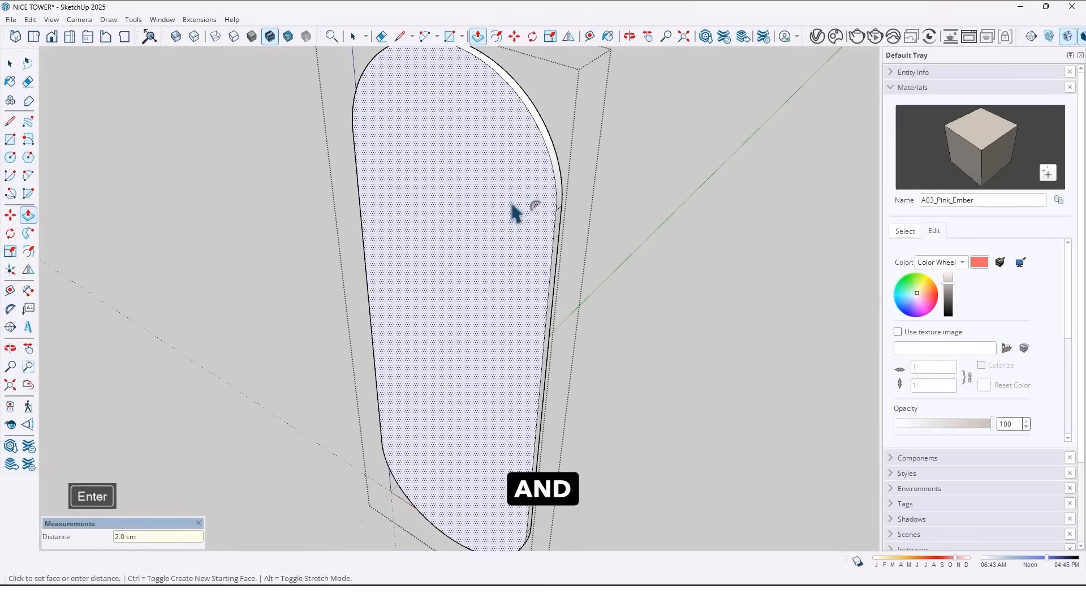
{"action": "middle_click_drag", "start_coordinate": [473, 242], "coordinate": [538, 199]}
{"action": "left_click", "coordinate": [383, 224]}
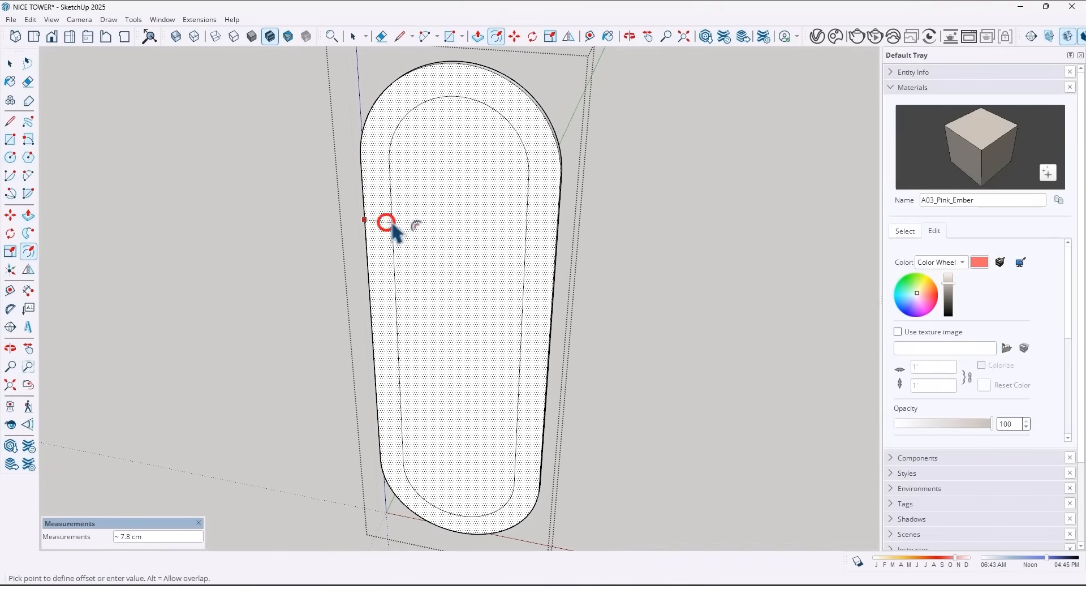
{"action": "key", "text": "Return"}
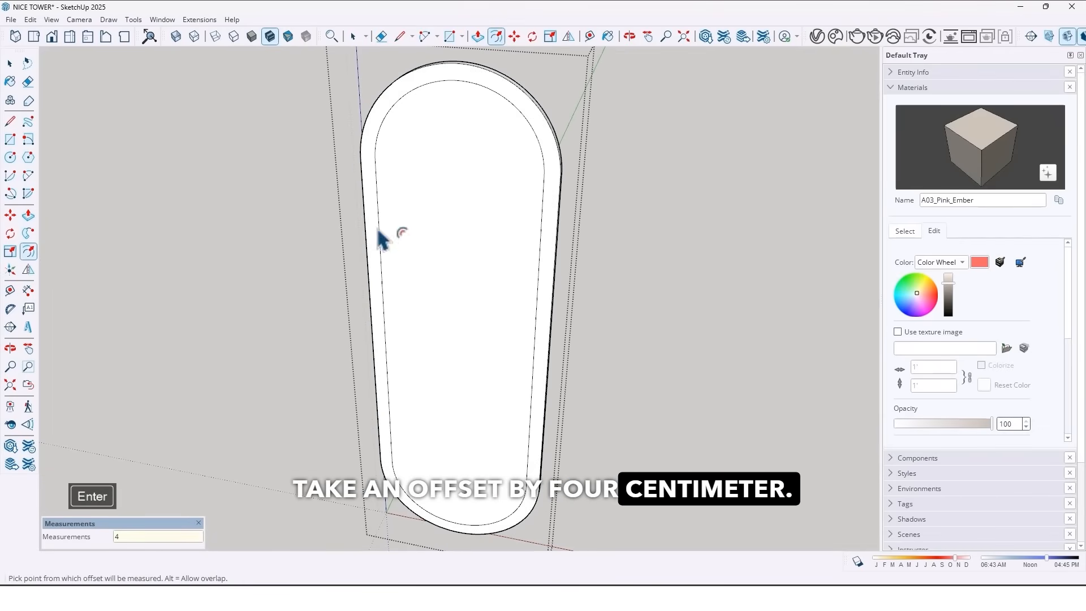
- Extrude the inner offset face of the mirror outward by 2 cm and leave the group
{"action": "middle_click_drag", "start_coordinate": [368, 235], "coordinate": [308, 371]}
{"action": "key", "text": "p"}
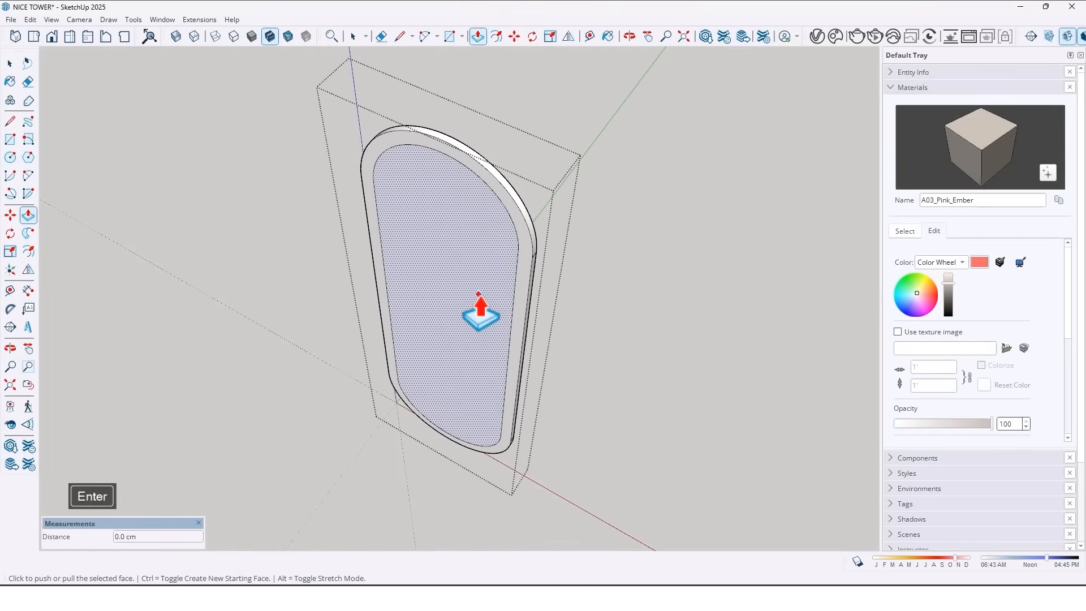
{"action": "left_click", "coordinate": [478, 294]}
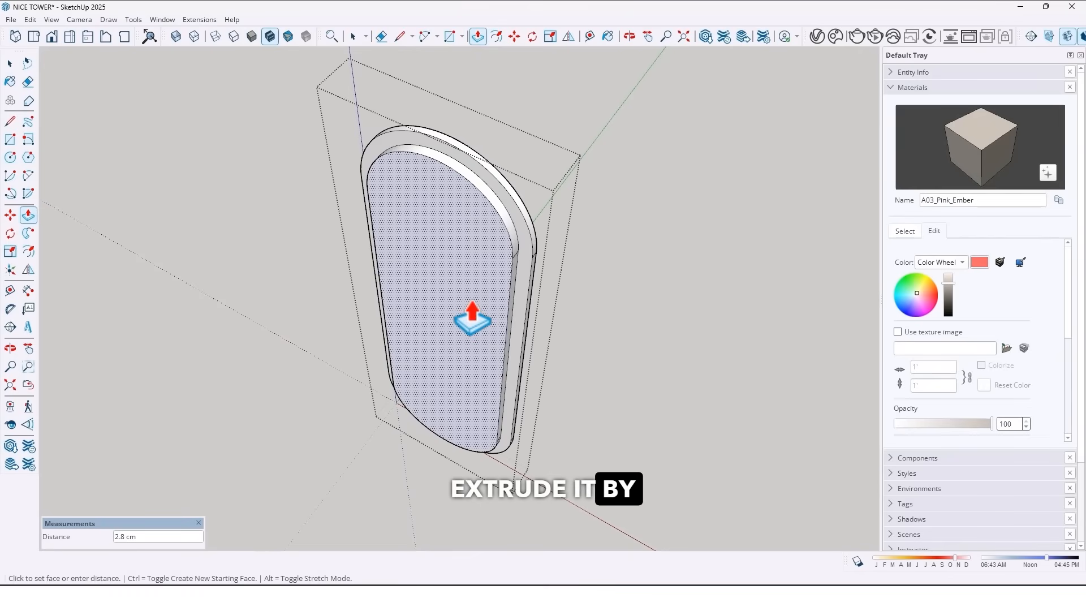
{"action": "type", "text": "2"}
{"action": "key", "text": "Return"}
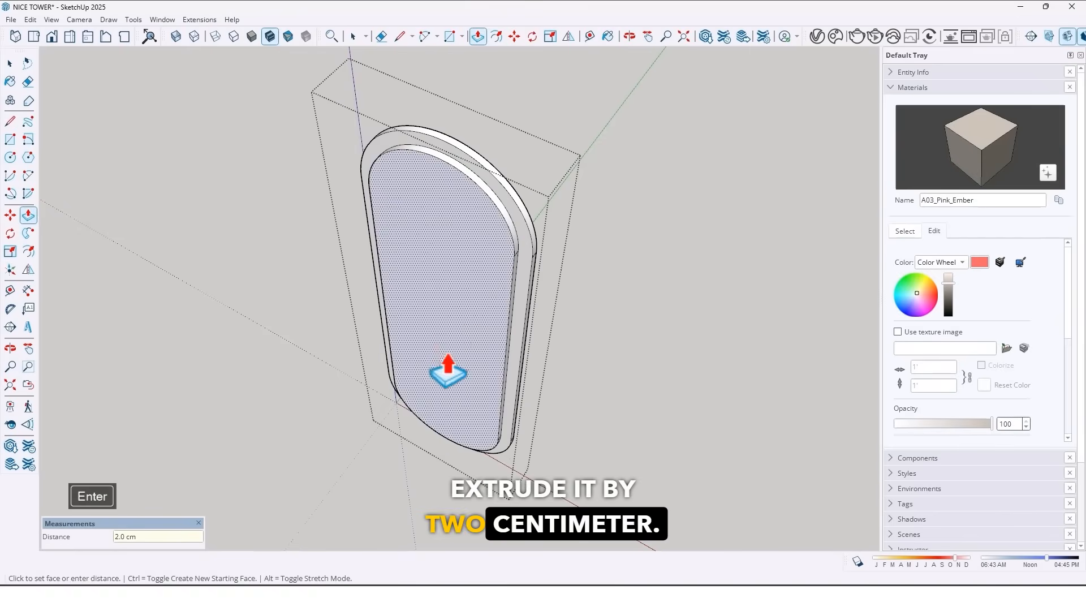
{"action": "middle_click_drag", "start_coordinate": [449, 437], "coordinate": [448, 339]}
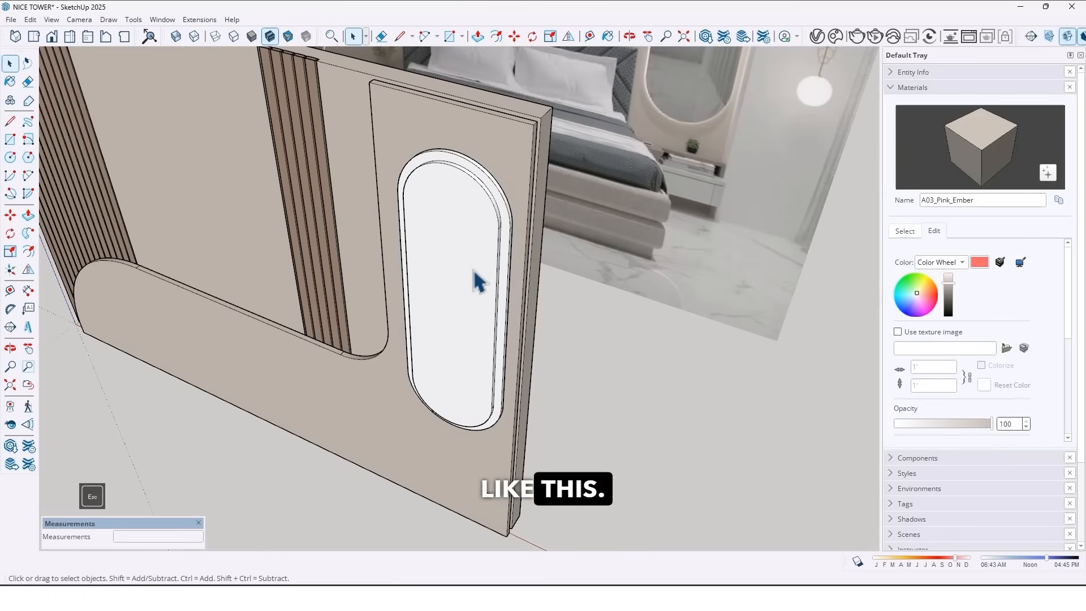
- Flip the mirror group front to back so its smaller stepped side faces the wall panel
{"action": "left_click", "coordinate": [478, 282]}
{"action": "key", "text": "q"}
{"action": "middle_click_drag", "start_coordinate": [487, 262], "coordinate": [475, 259]}
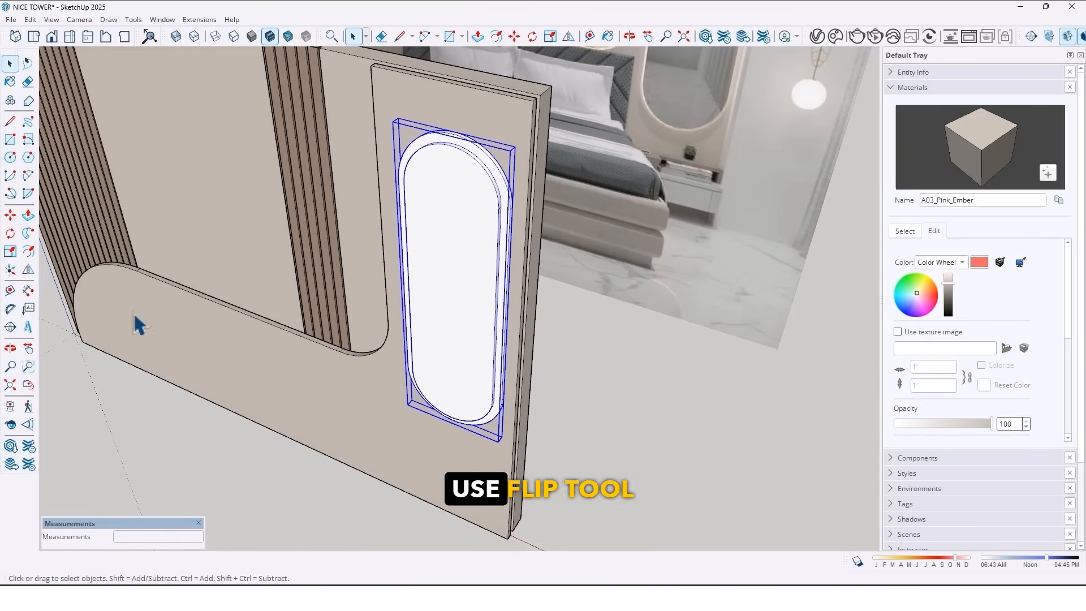
{"action": "left_click", "coordinate": [29, 270]}
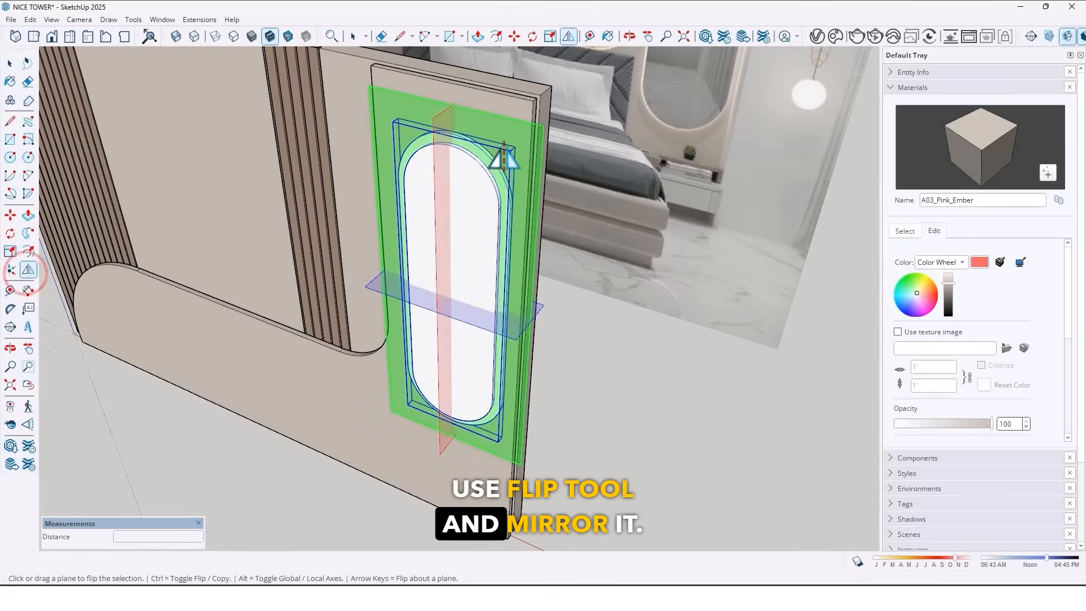
{"action": "left_click", "coordinate": [517, 128]}
{"action": "middle_click_drag", "start_coordinate": [562, 284], "coordinate": [338, 282]}
{"action": "key", "text": "space"}
{"action": "scroll", "coordinate": [333, 226], "scroll_direction": "up", "scroll_amount": 3}
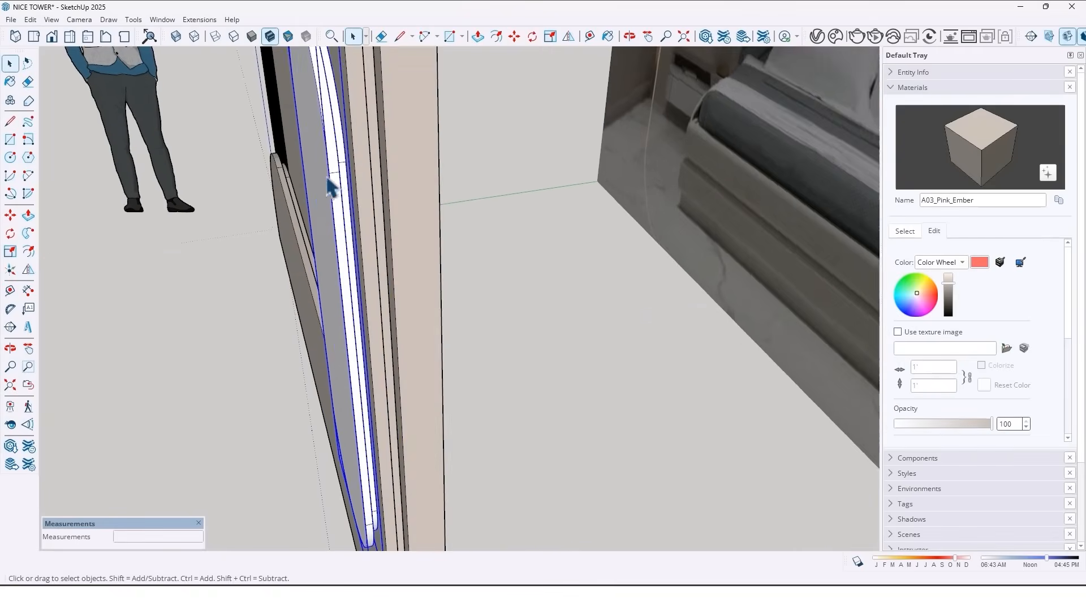
{"action": "scroll", "coordinate": [428, 309], "scroll_direction": "down", "scroll_amount": 1}
{"action": "middle_click_drag", "start_coordinate": [398, 223], "coordinate": [628, 226]}
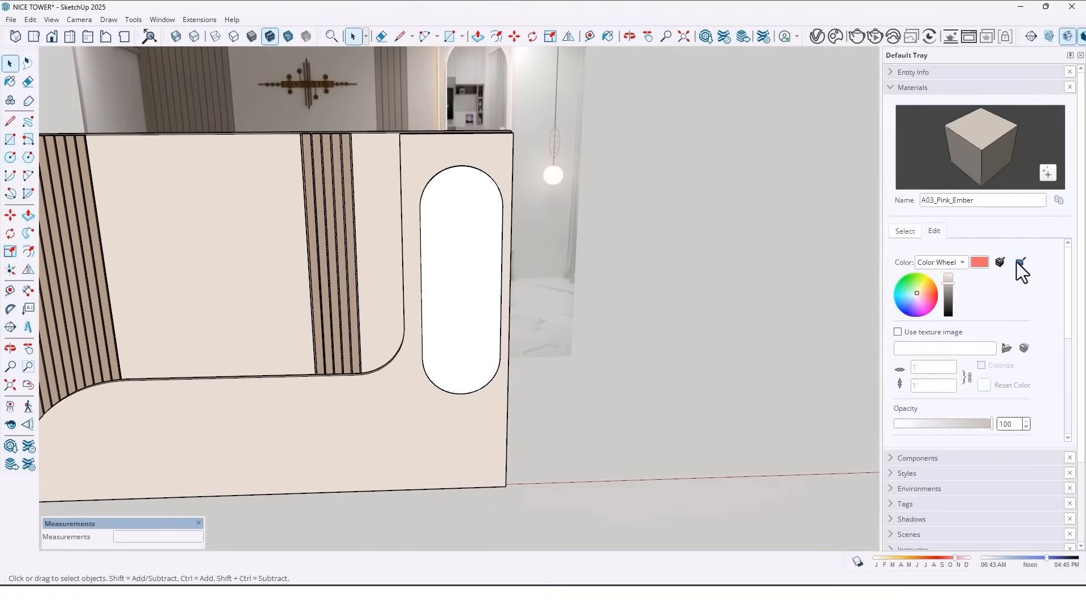
- Paint the mirror's front face inside its group with the Glass_Mirror_01 material from the Glass collection
{"action": "left_click", "coordinate": [905, 231]}
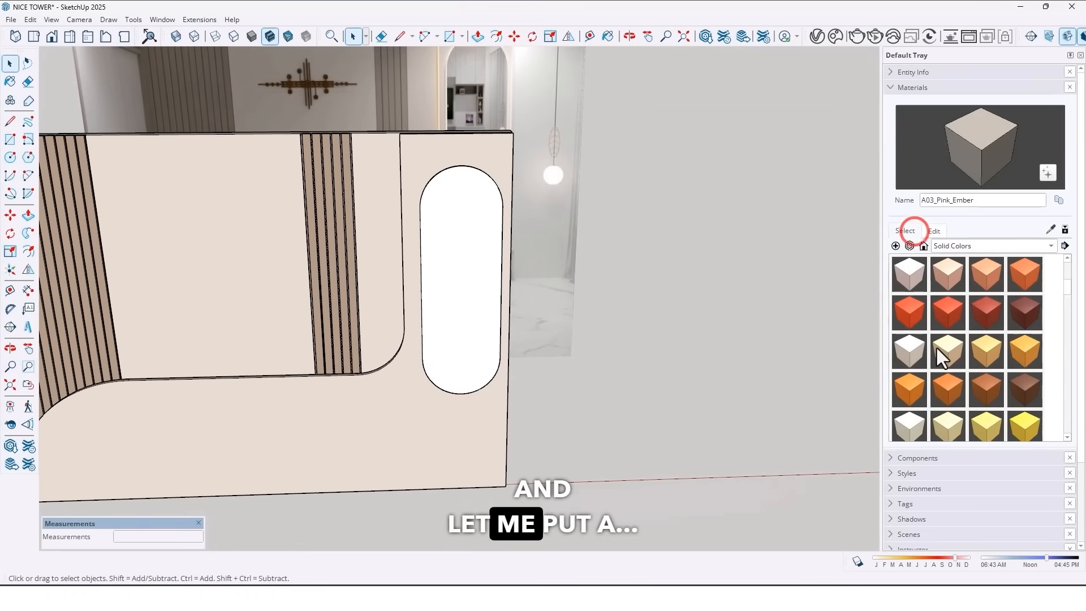
{"action": "left_click", "coordinate": [941, 245]}
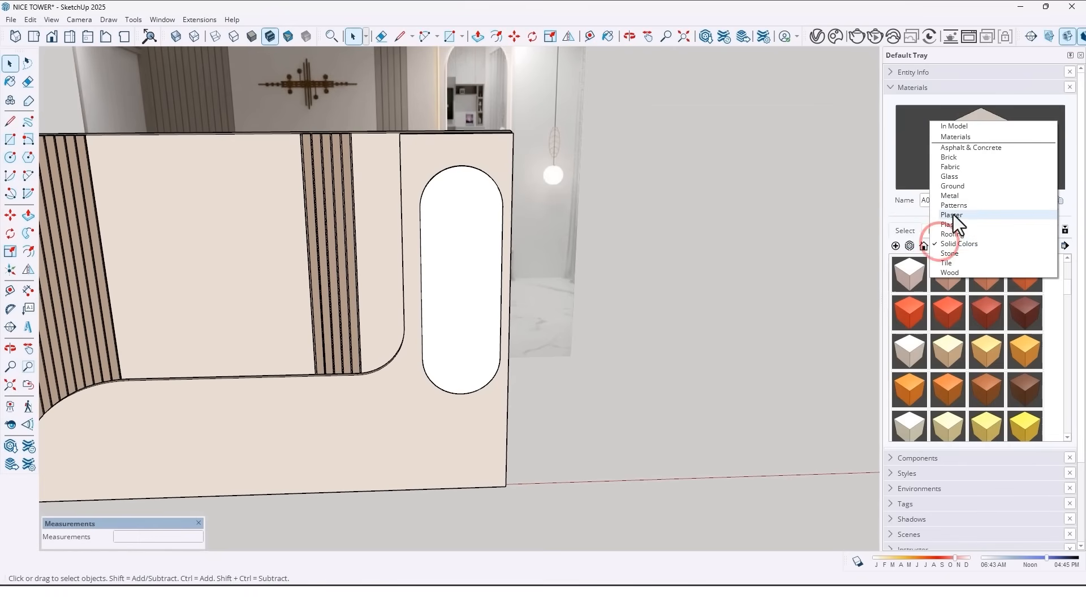
{"action": "left_click", "coordinate": [953, 178]}
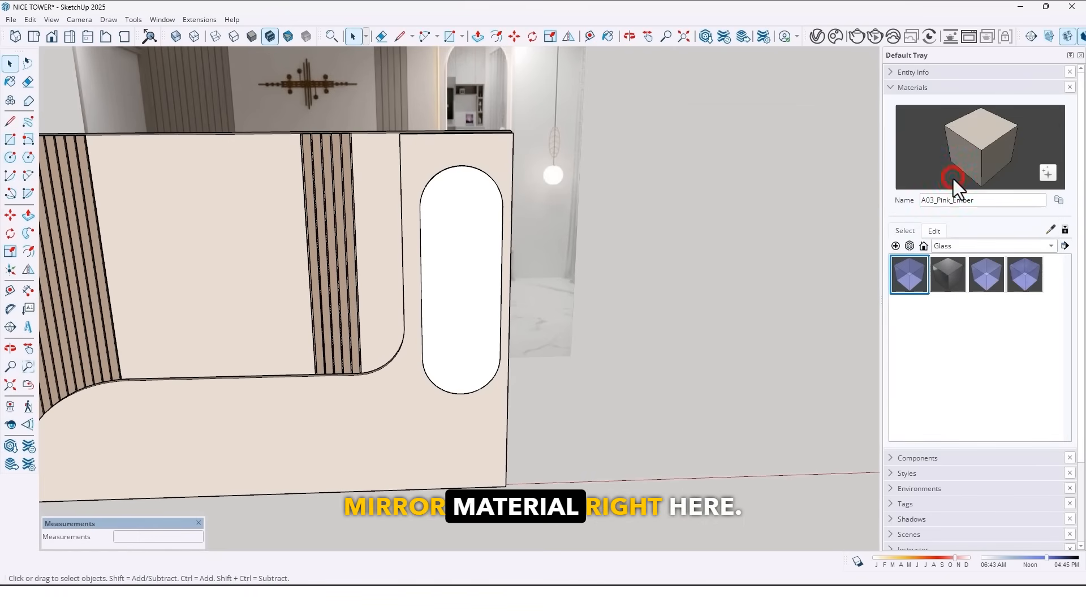
{"action": "left_click", "coordinate": [955, 278]}
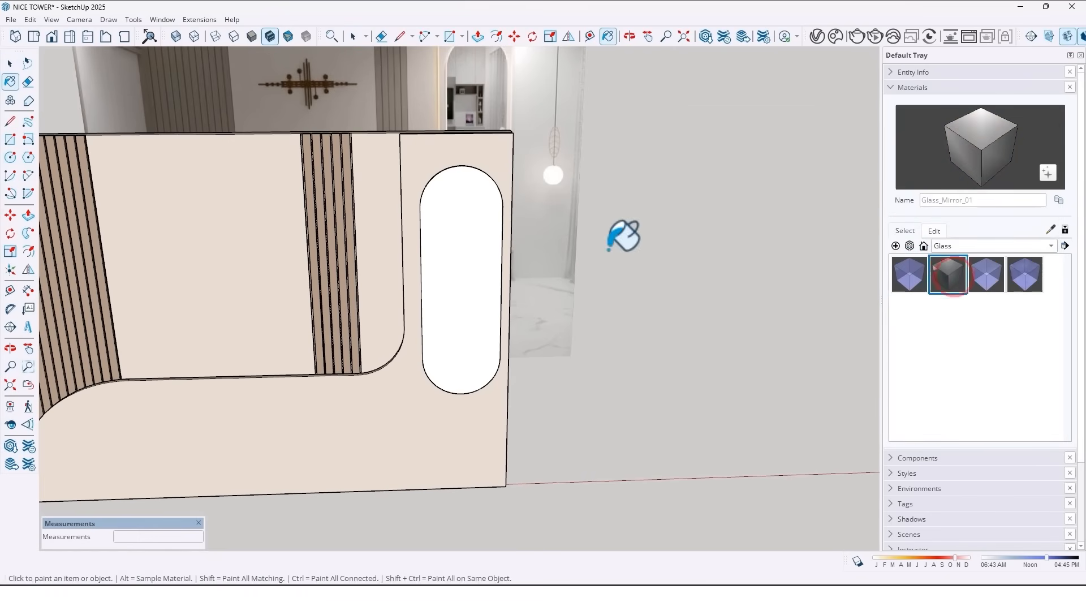
{"action": "middle_click_drag", "start_coordinate": [626, 235], "coordinate": [490, 270]}
{"action": "scroll", "coordinate": [490, 271], "scroll_direction": "up", "scroll_amount": 3}
{"action": "double_click", "coordinate": [496, 222]}
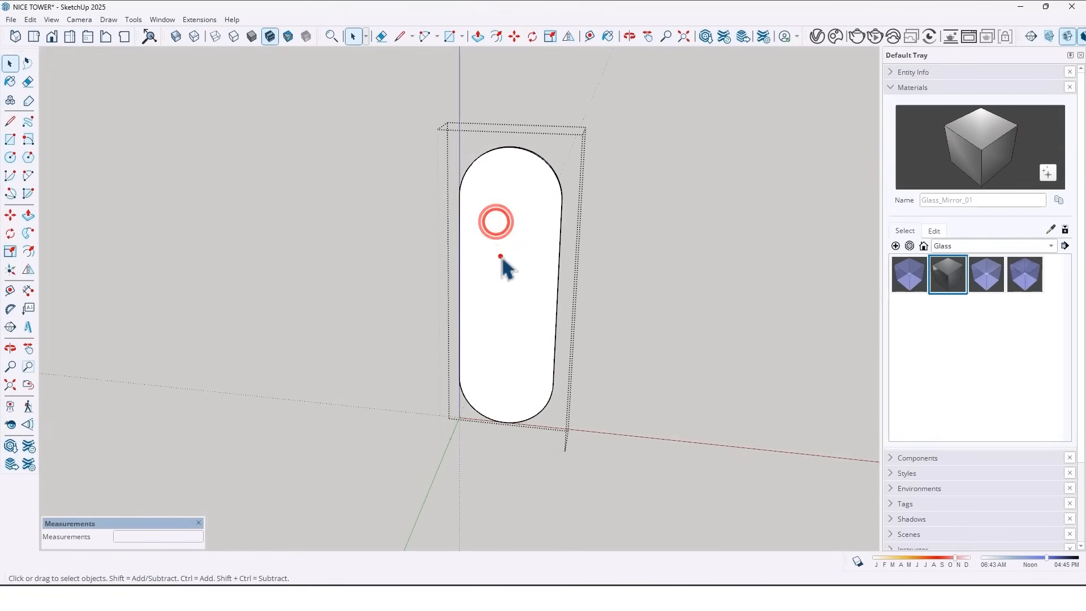
{"action": "left_click", "coordinate": [501, 258]}
{"action": "left_click", "coordinate": [501, 258]}
{"action": "scroll", "coordinate": [501, 257], "scroll_direction": "down", "scroll_amount": 3}
{"action": "key", "text": "space"}
{"action": "key", "text": "Escape"}
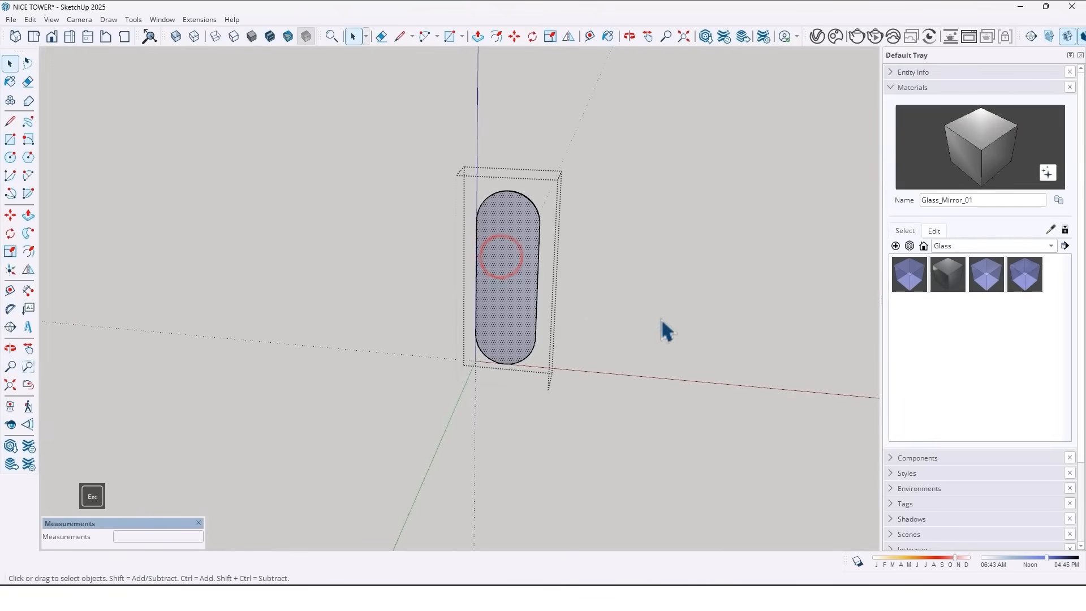
- Sample the A03_Pink_Ember material from the L-shaped panel beside the mirror and check the whole wall
{"action": "mouse_move", "coordinate": [603, 352]}
{"action": "middle_mouse_down"}
{"action": "mouse_move", "coordinate": [776, 268]}
{"action": "mouse_move", "coordinate": [623, 310]}
{"action": "mouse_move", "coordinate": [589, 376]}
{"action": "mouse_move", "coordinate": [603, 317]}
{"action": "middle_mouse_up"}
{"action": "scroll", "coordinate": [491, 233], "scroll_direction": "up", "scroll_amount": 3}
{"action": "middle_click_drag", "start_coordinate": [485, 237], "coordinate": [686, 332]}
{"action": "scroll", "coordinate": [552, 237], "scroll_direction": "up", "scroll_amount": 3}
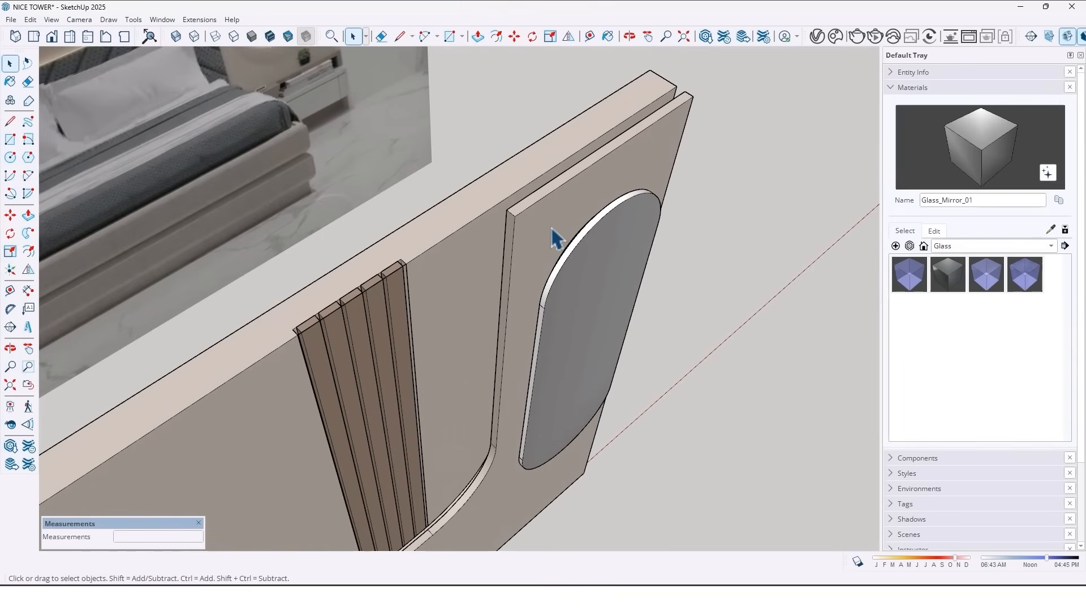
{"action": "scroll", "coordinate": [548, 233], "scroll_direction": "up", "scroll_amount": 1}
{"action": "key", "text": "b"}
{"action": "left_click", "coordinate": [543, 221], "text": "alt"}
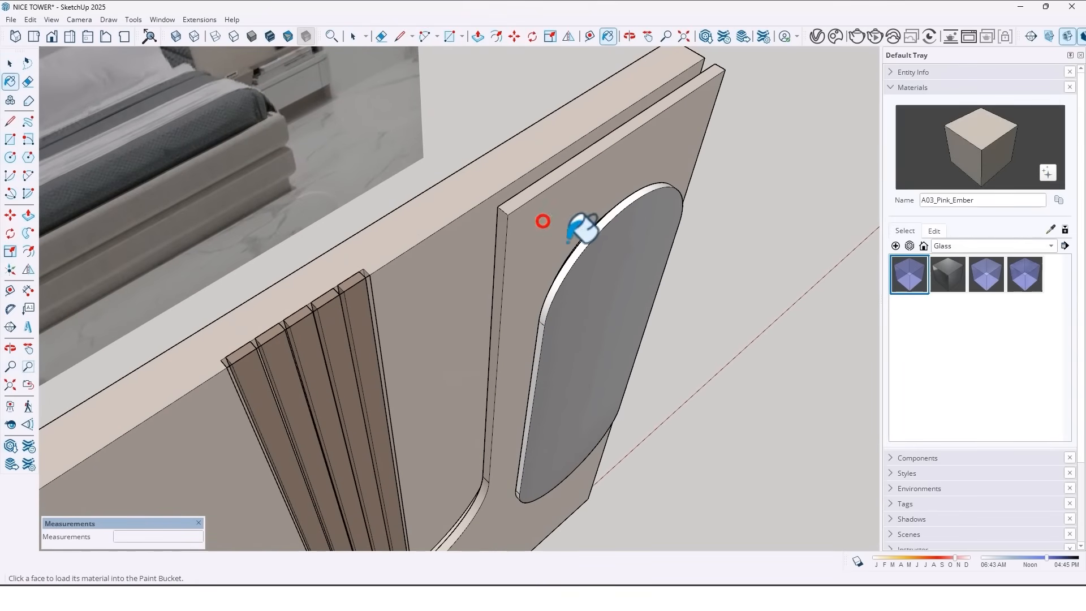
{"action": "scroll", "coordinate": [578, 237], "scroll_direction": "up", "scroll_amount": 1}
{"action": "scroll", "coordinate": [577, 238], "scroll_direction": "down", "scroll_amount": 4}
{"action": "middle_click_drag", "start_coordinate": [636, 320], "coordinate": [870, 445]}
{"action": "scroll", "coordinate": [455, 290], "scroll_direction": "down", "scroll_amount": 3}
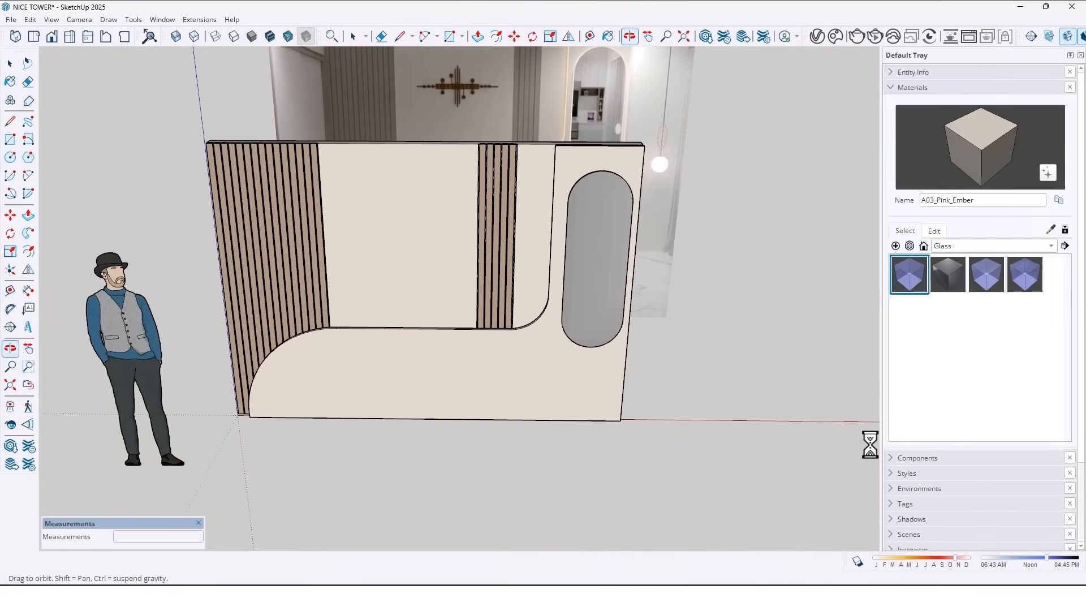
{"action": "scroll", "coordinate": [608, 294], "scroll_direction": "up", "scroll_amount": 4}
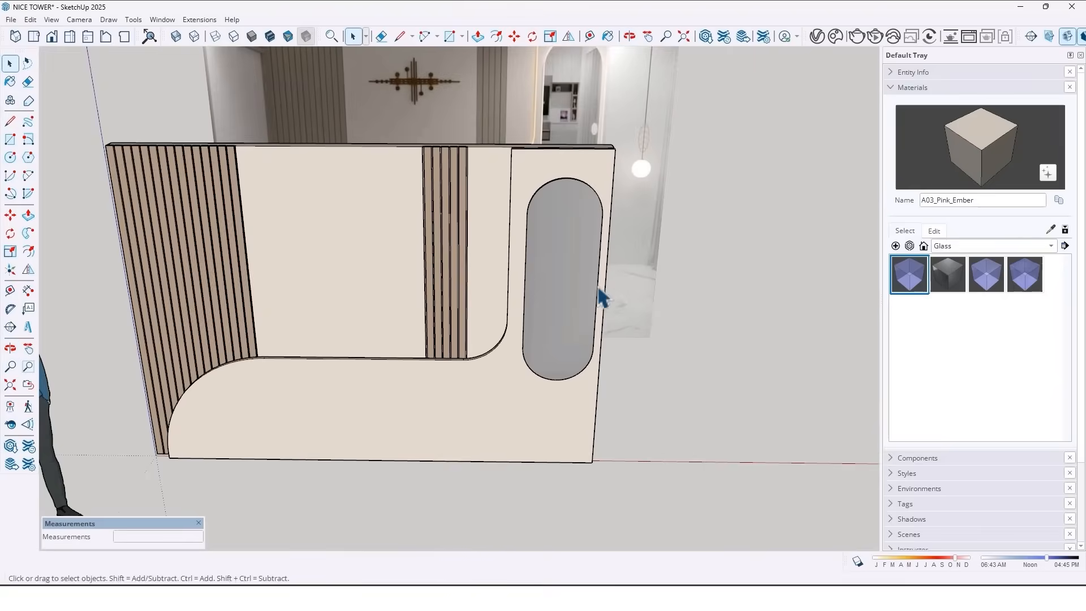
- Move the mirror group along the red axis to centre it on the L-shaped panel's upright part and align it with the panel's side edge
{"action": "key", "text": "space"}
{"action": "left_click", "coordinate": [532, 270]}
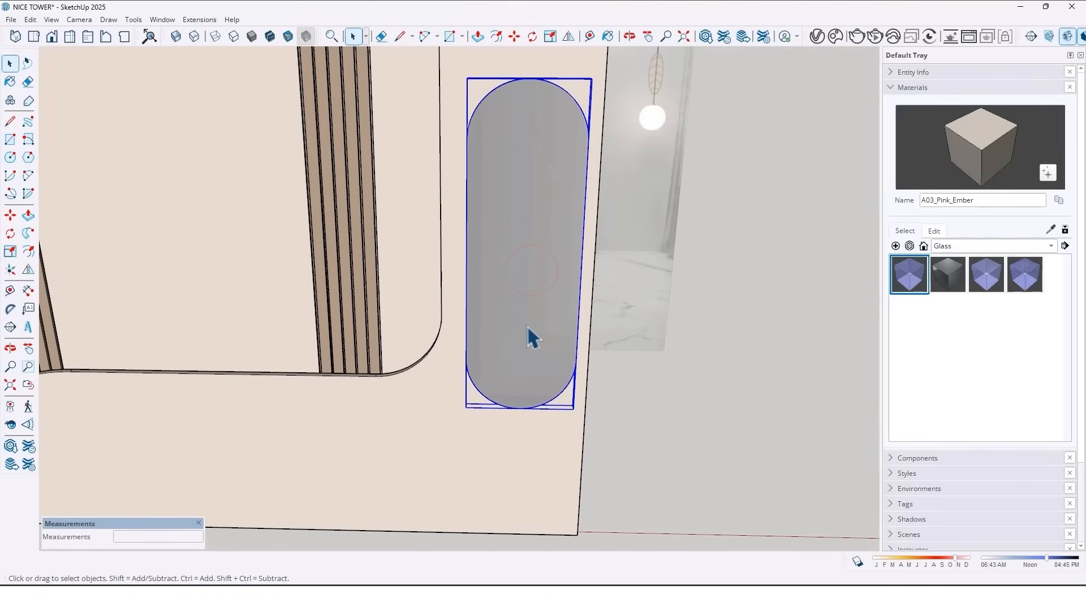
{"action": "key", "text": "m"}
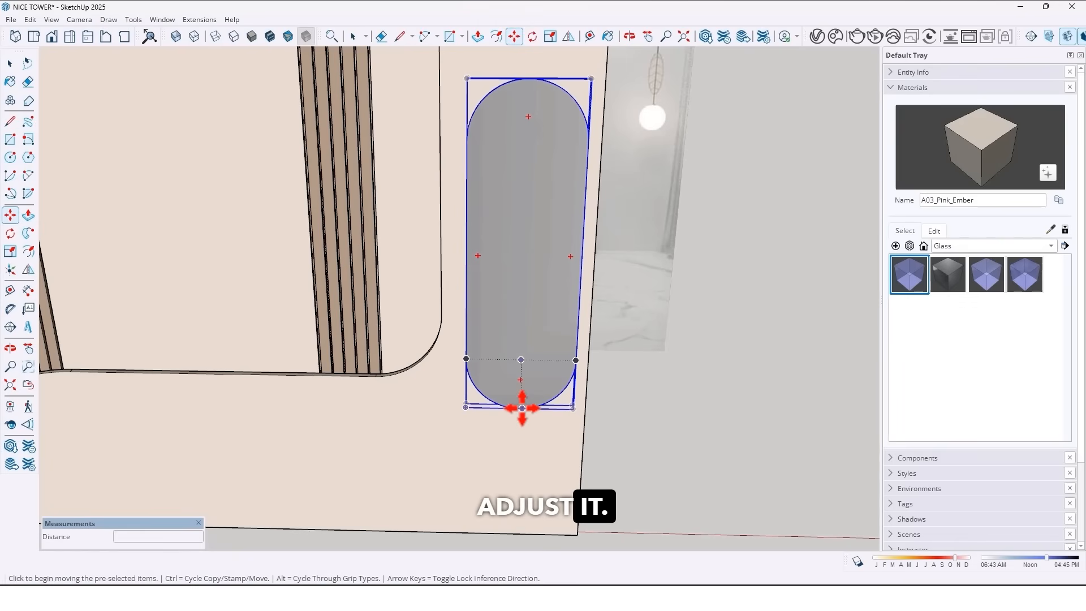
{"action": "left_click", "coordinate": [521, 361]}
{"action": "scroll", "coordinate": [499, 359], "scroll_direction": "down", "scroll_amount": 4}
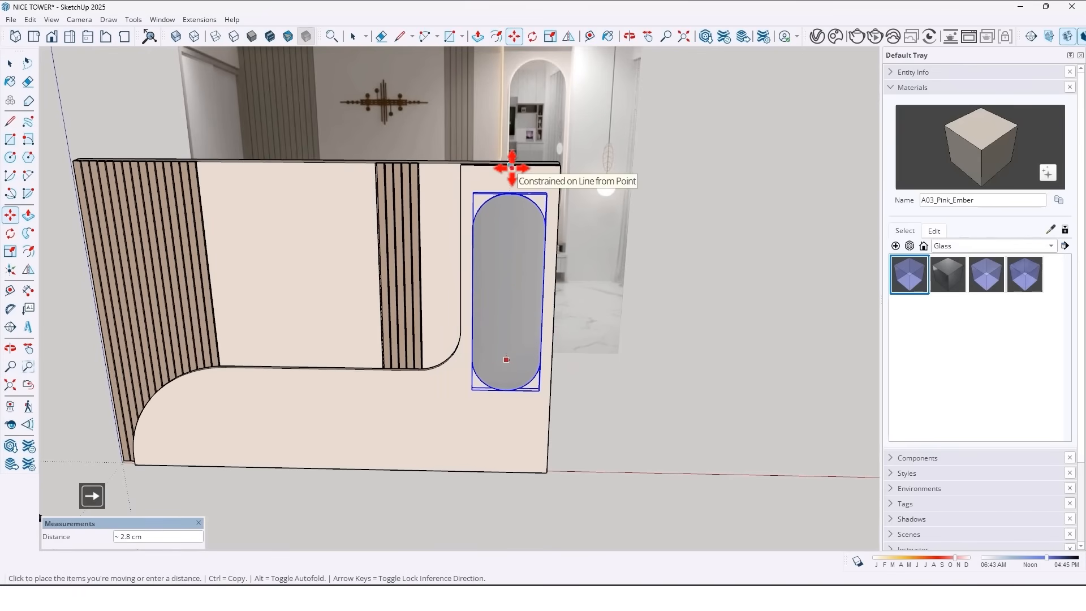
{"action": "scroll", "coordinate": [536, 244], "scroll_direction": "down", "scroll_amount": 3}
{"action": "scroll", "coordinate": [512, 262], "scroll_direction": "up", "scroll_amount": 3}
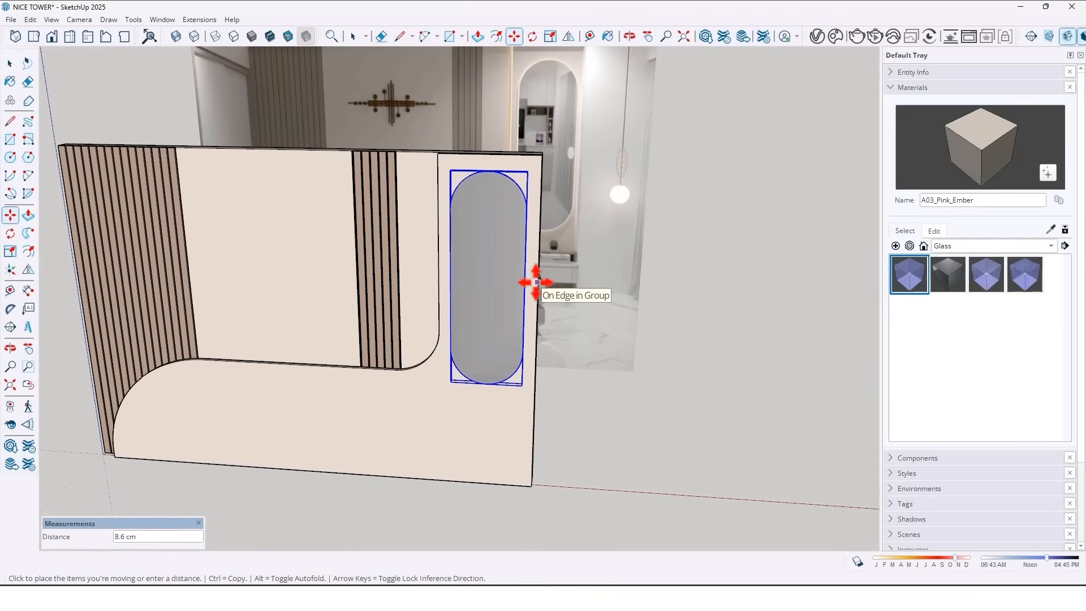
{"action": "left_click", "coordinate": [536, 282]}
- Examine the finished wall from the front and at an angle against the reference picture behind it
{"action": "middle_click_drag", "start_coordinate": [536, 281], "coordinate": [697, 304]}
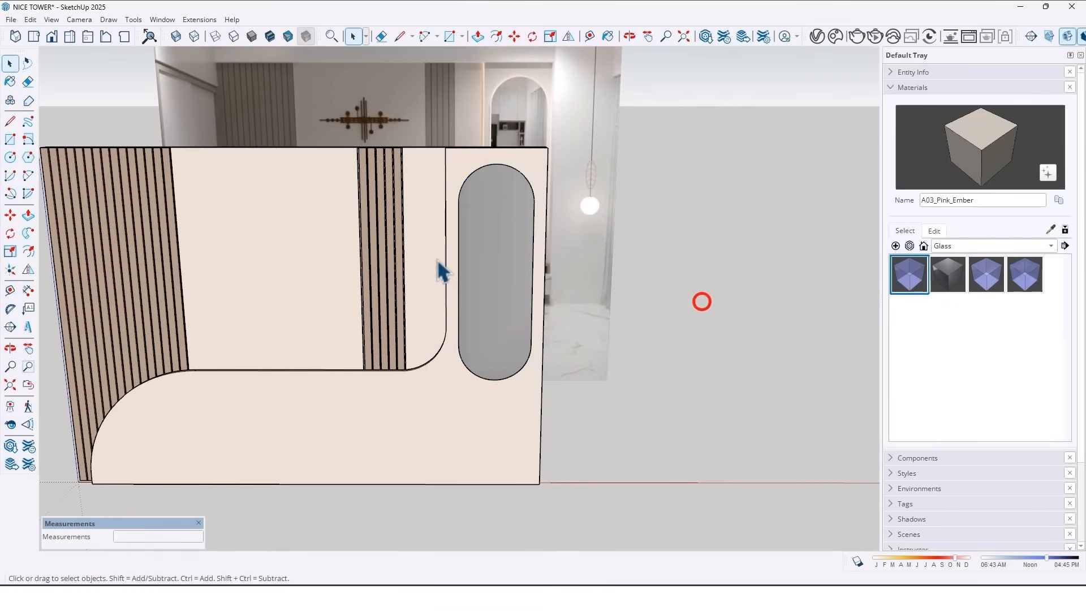
{"action": "scroll", "coordinate": [438, 262], "scroll_direction": "up", "scroll_amount": 2}
{"action": "middle_click_drag", "start_coordinate": [438, 262], "coordinate": [504, 279], "text": "shift"}
{"action": "scroll", "coordinate": [407, 286], "scroll_direction": "down", "scroll_amount": 3}
{"action": "middle_click_drag", "start_coordinate": [407, 286], "coordinate": [368, 362], "text": "shift"}
{"action": "scroll", "coordinate": [509, 334], "scroll_direction": "down", "scroll_amount": 2}
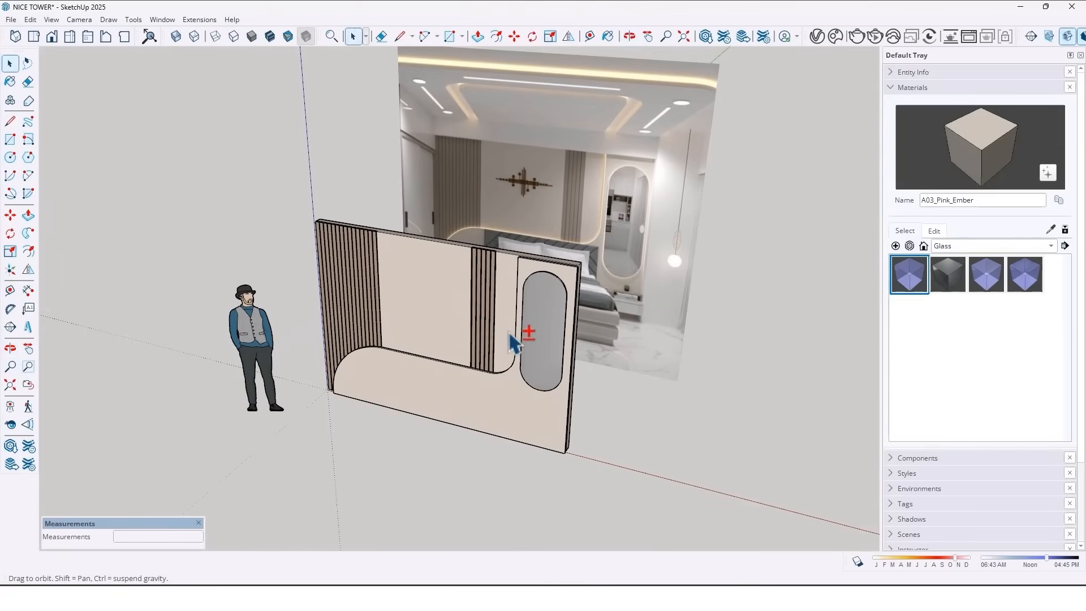
{"action": "middle_click_drag", "start_coordinate": [512, 342], "coordinate": [482, 378]}
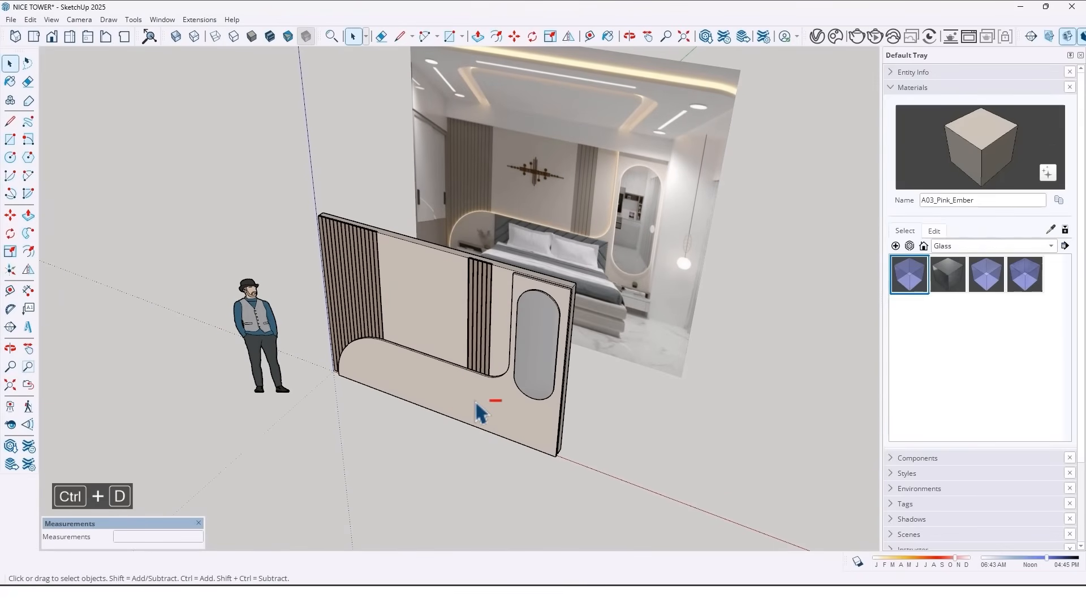
- Bring the bed, nightstands, rug and decor into view in front of the wall and check them up close
{"action": "key", "text": "ctrl+d"}
{"action": "scroll", "coordinate": [466, 403], "scroll_direction": "up", "scroll_amount": 2}
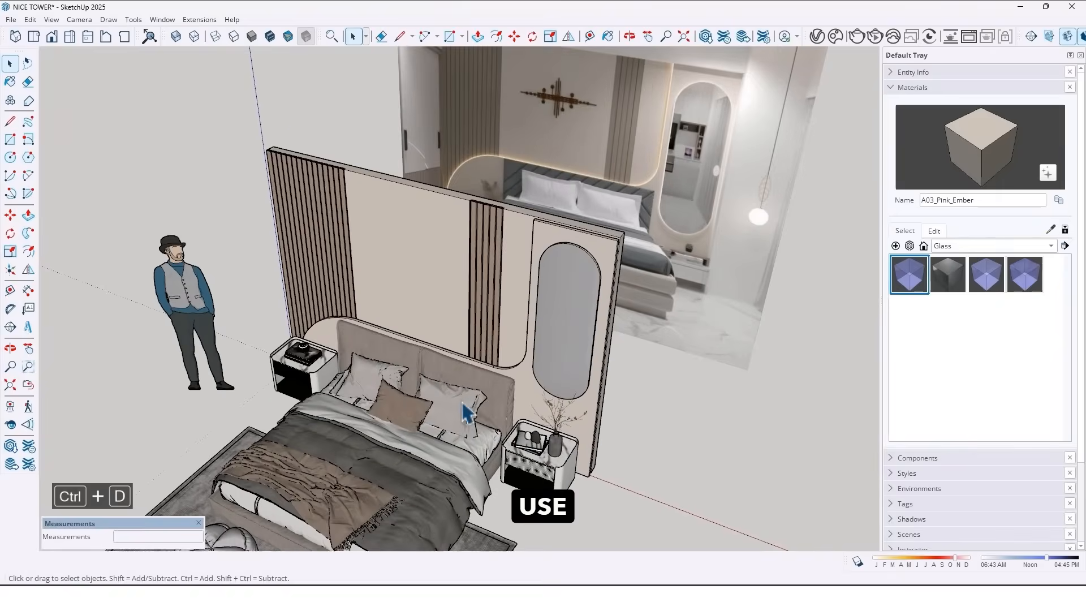
{"action": "middle_click_drag", "start_coordinate": [466, 403], "coordinate": [626, 353]}
{"action": "scroll", "coordinate": [625, 353], "scroll_direction": "down", "scroll_amount": 2}
{"action": "middle_click_drag", "start_coordinate": [626, 354], "coordinate": [698, 351], "text": "shift"}
{"action": "scroll", "coordinate": [500, 303], "scroll_direction": "up", "scroll_amount": 3}
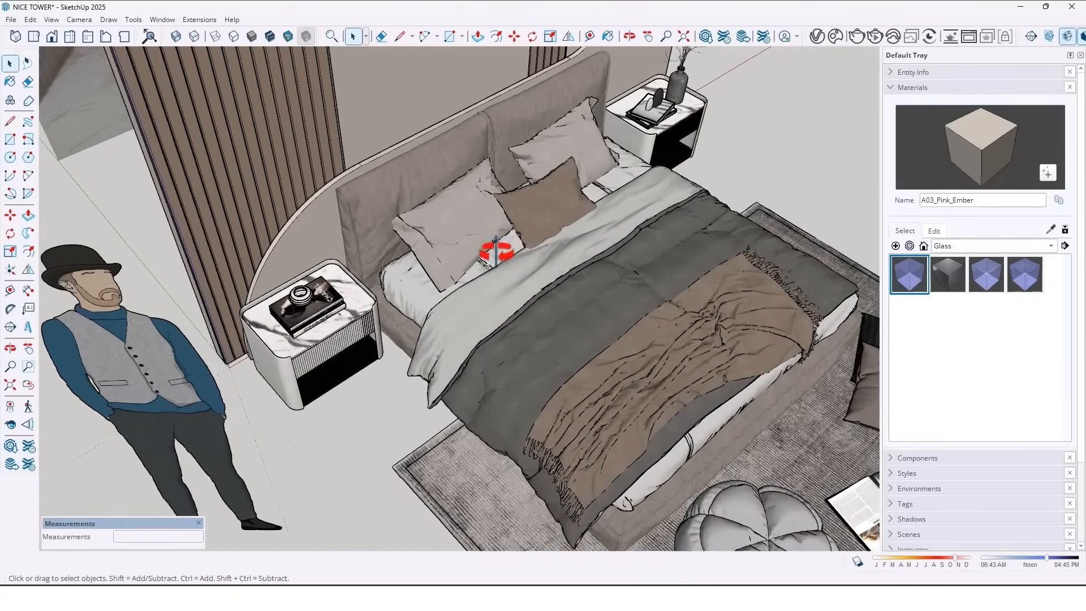